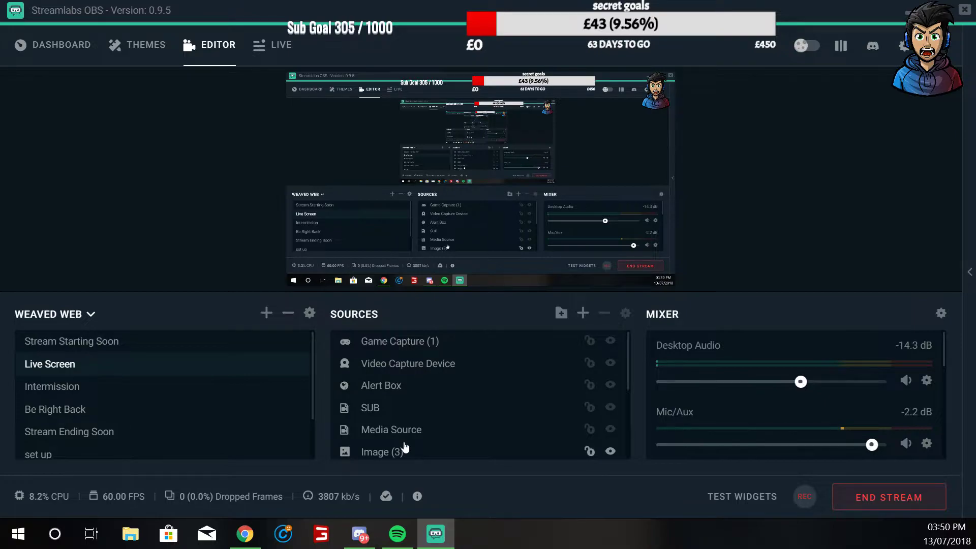
Step: Browse the scene themes and open the Underground theme to view its preview, included scenes and similar widget themes
click(151, 44)
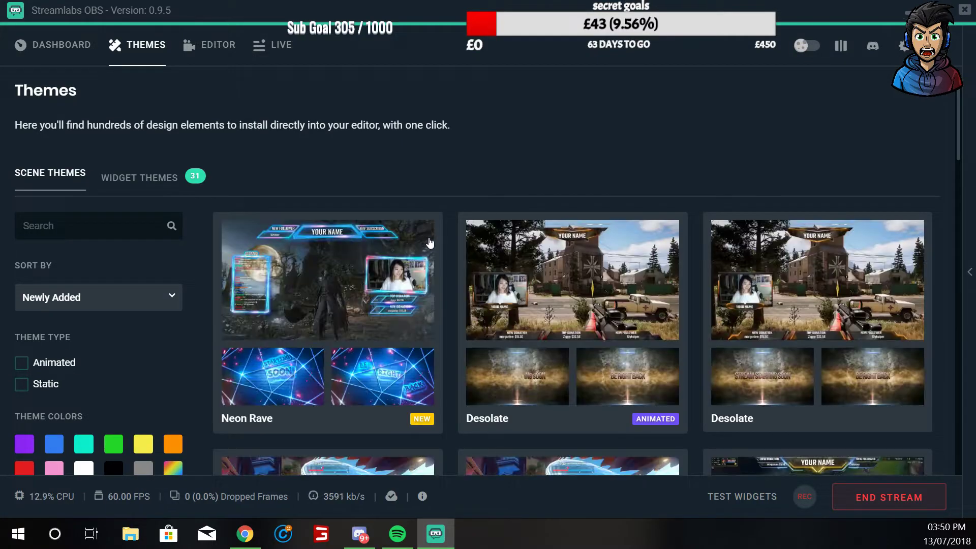
scroll(458, 250, down, 8)
scroll(495, 244, down, 3)
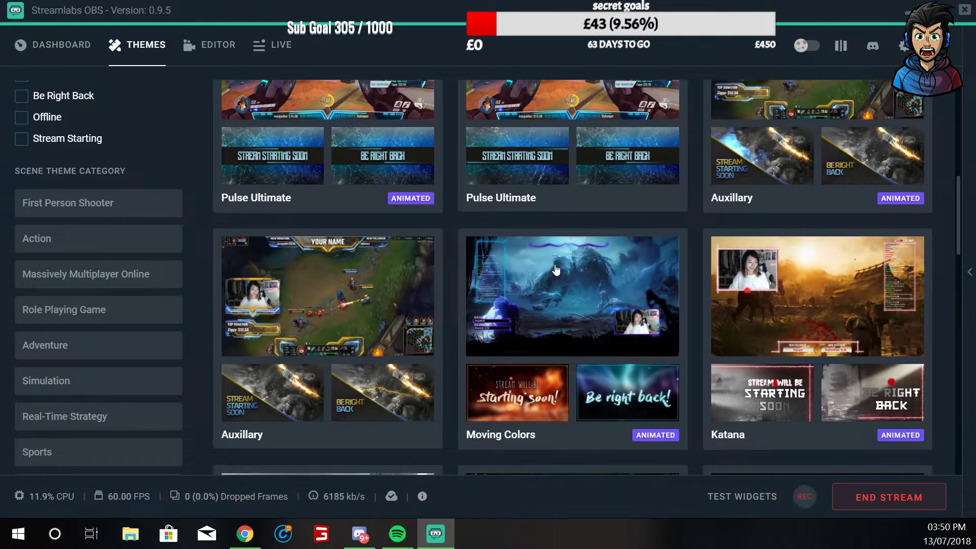
scroll(556, 270, down, 2)
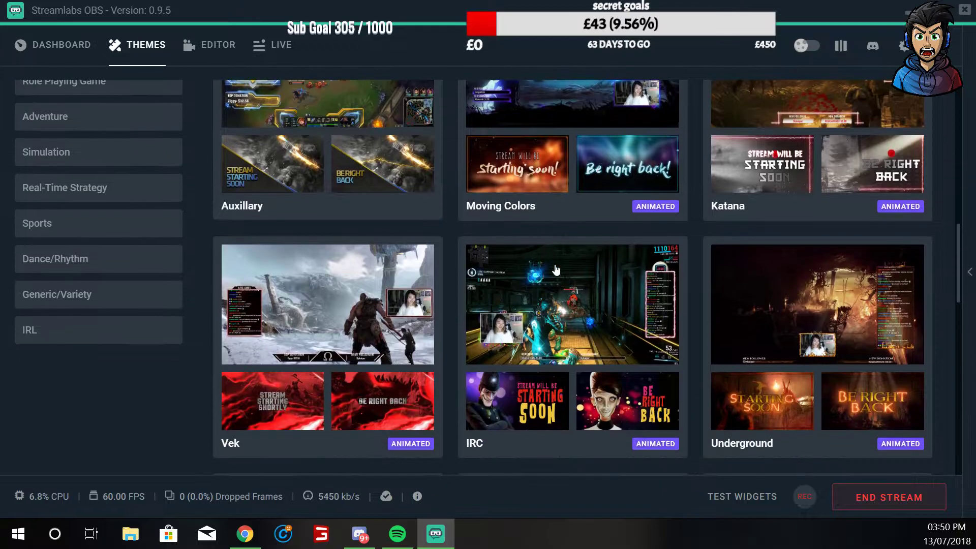
click(771, 308)
scroll(669, 305, down, 4)
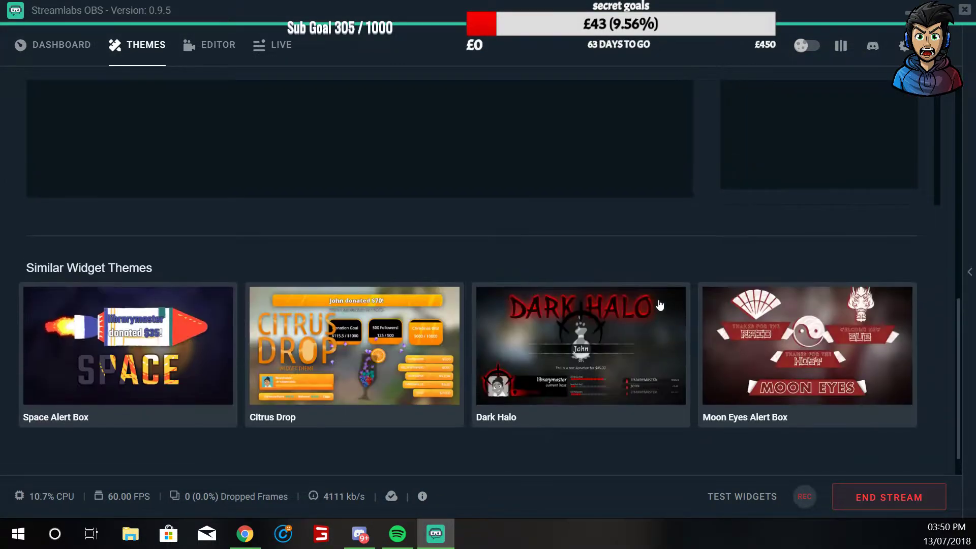
scroll(659, 303, up, 3)
scroll(658, 303, up, 5)
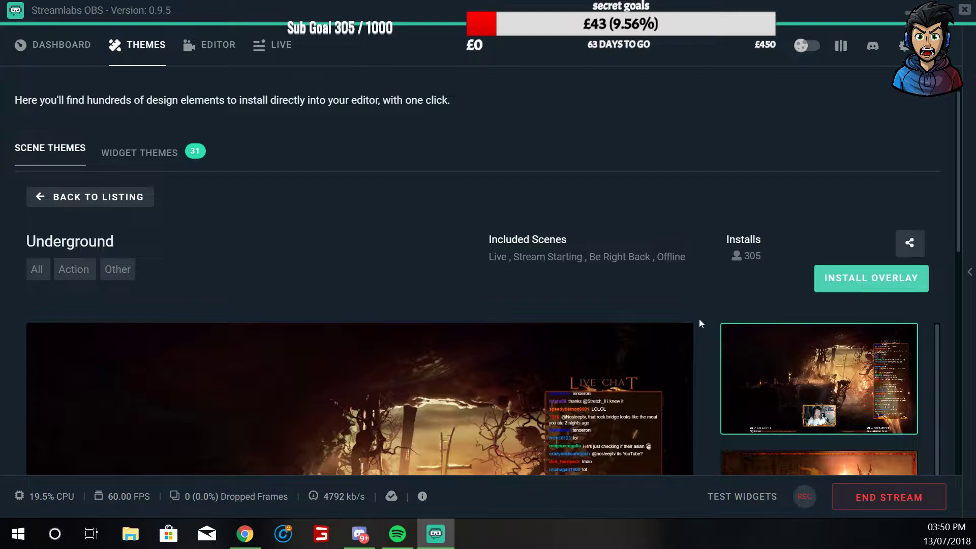
Step: Return to the editor and look through the full list of scenes in the Weaved Web collection
click(209, 46)
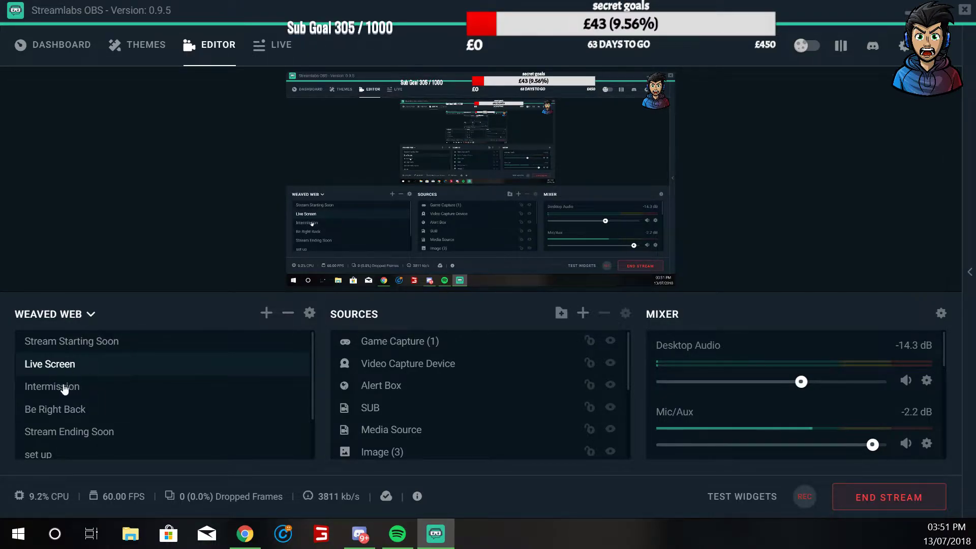
scroll(77, 381, down, 2)
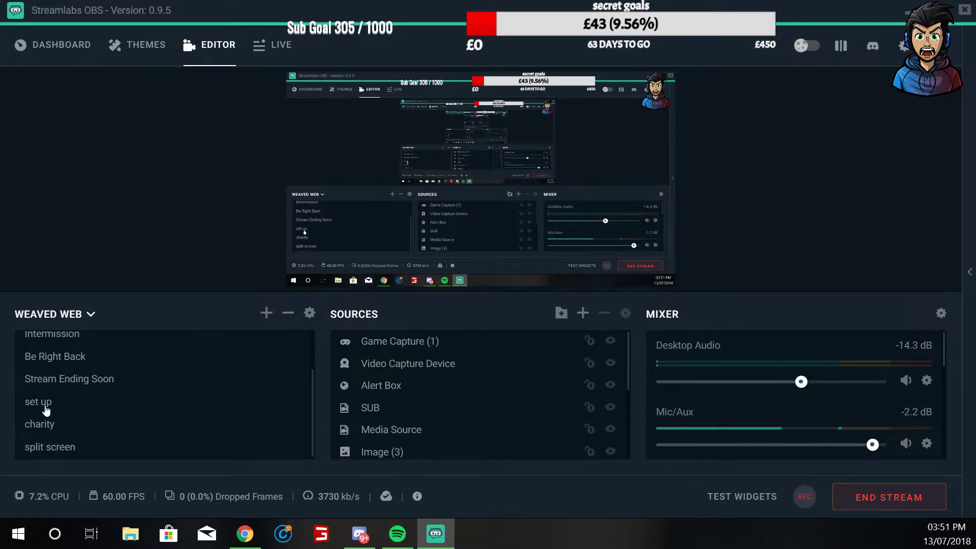
scroll(76, 411, up, 2)
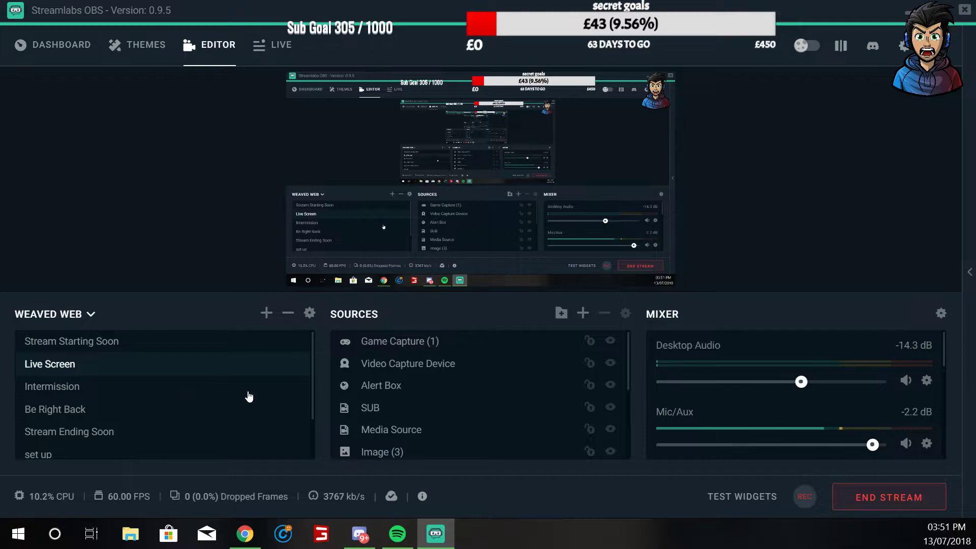
Step: Remove the Game Capture (1) source from the Live Screen scene
right_click(416, 341)
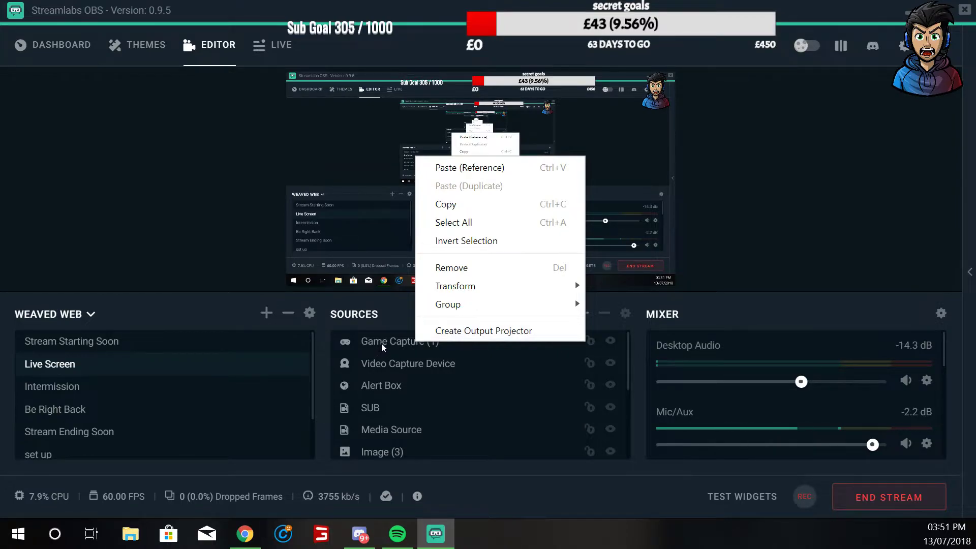
click(385, 343)
right_click(398, 341)
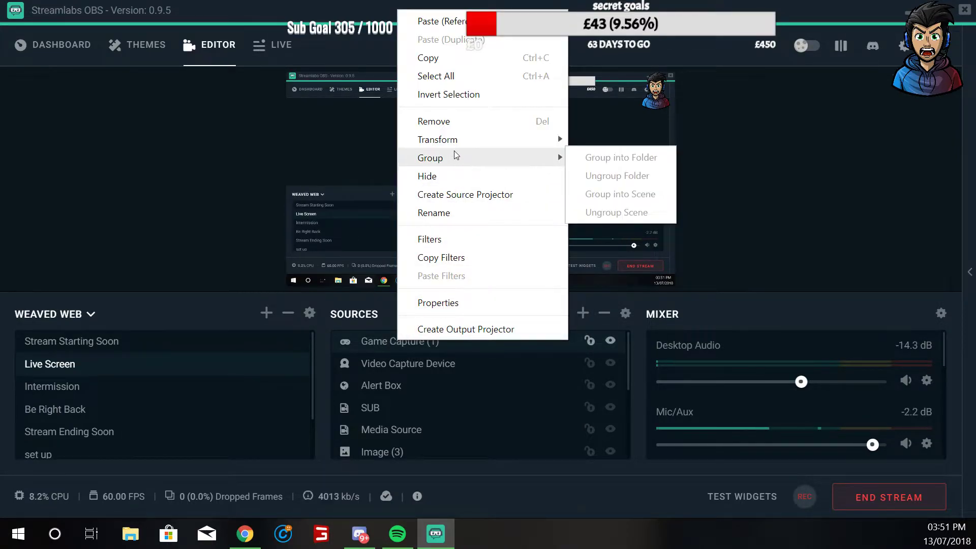
click(456, 120)
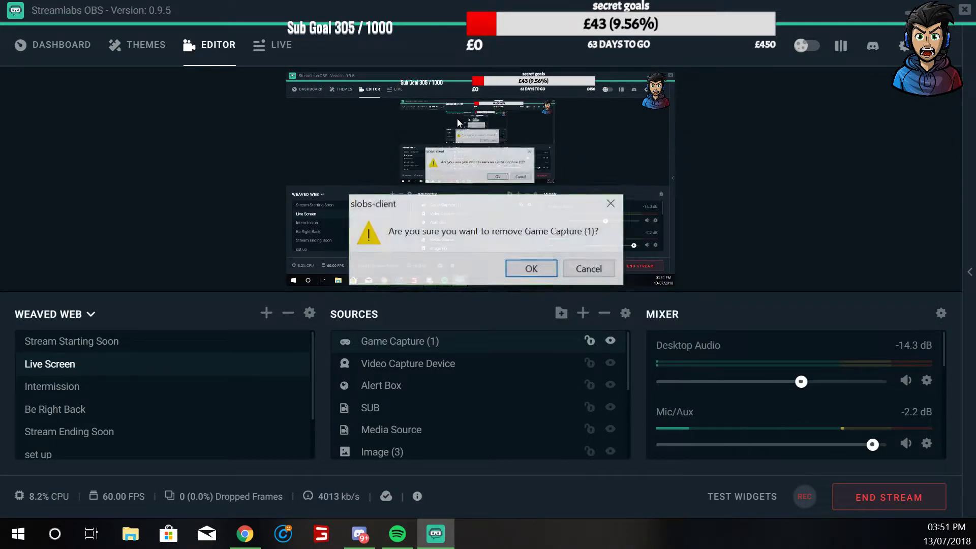
click(530, 269)
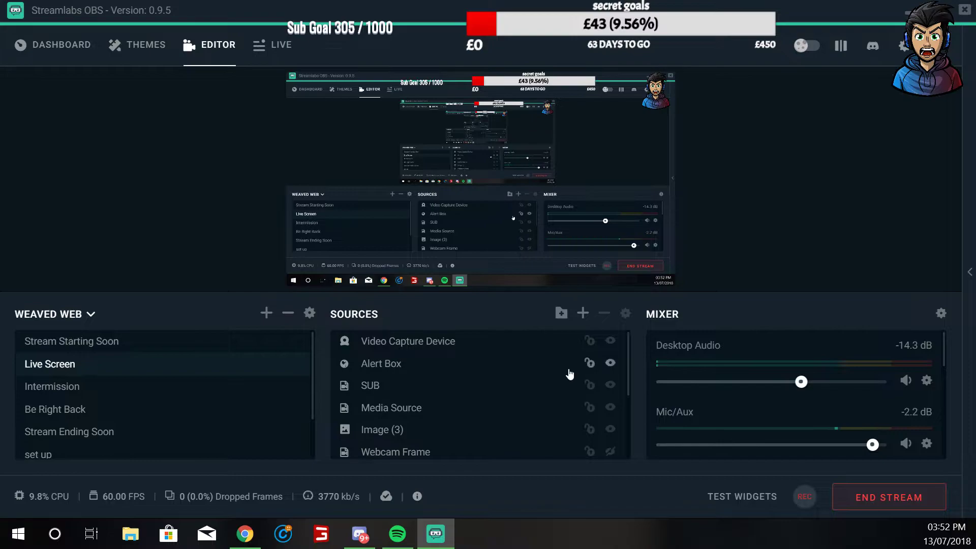
Step: Add a new Game Capture source named Game Capture (1) to Live Screen, keeping the mode that captures any fullscreen application
click(583, 314)
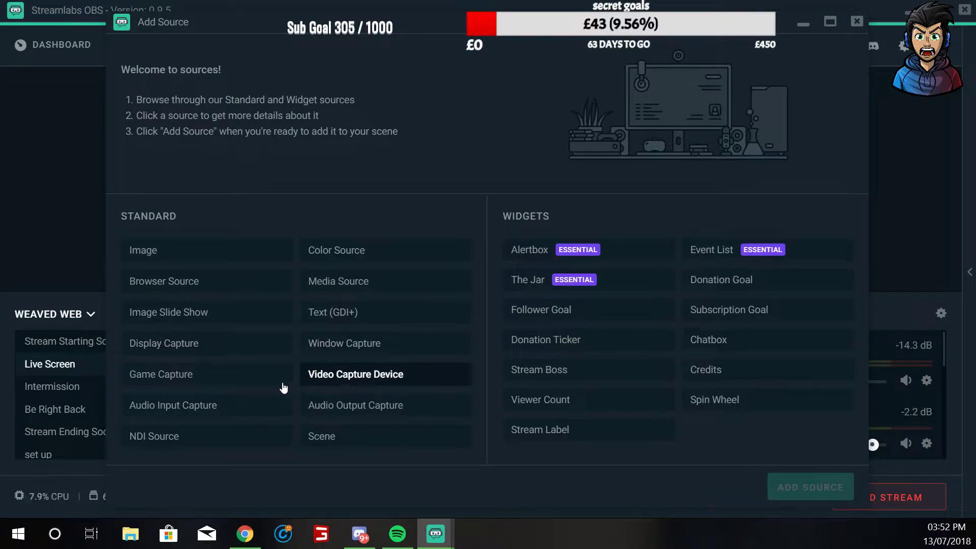
click(204, 380)
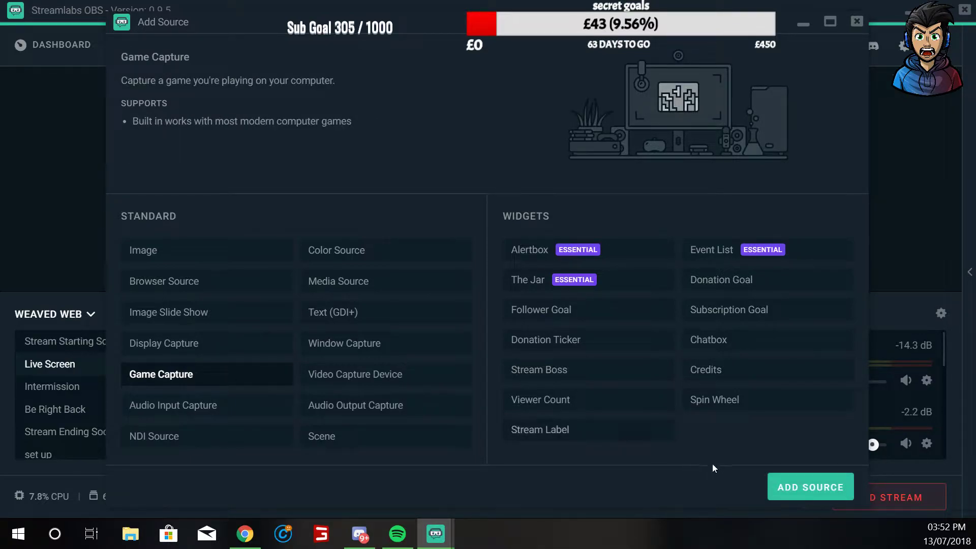
click(809, 484)
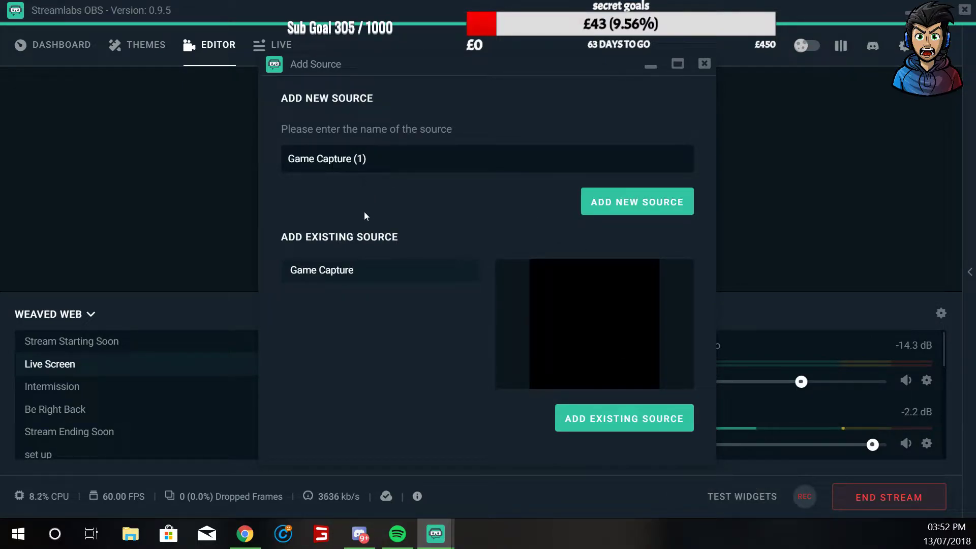
click(638, 205)
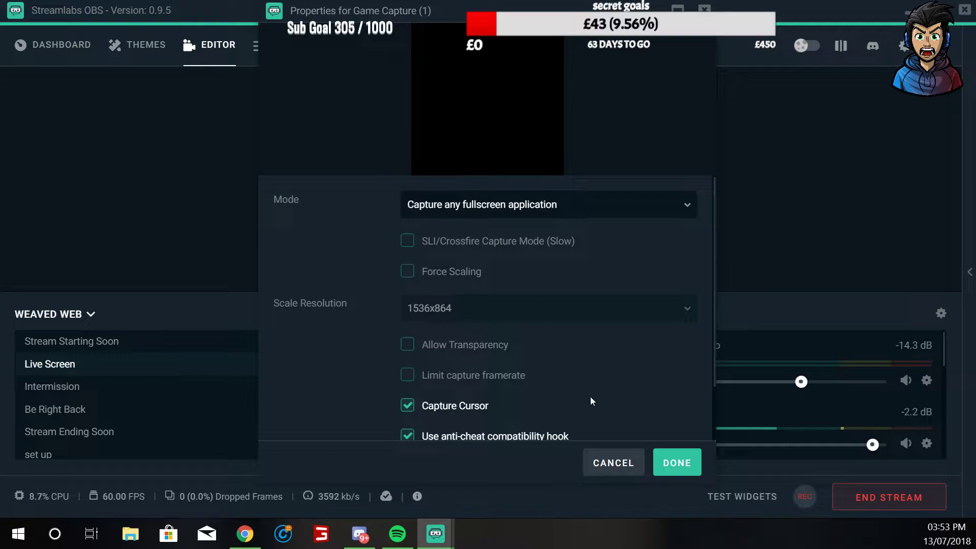
click(675, 463)
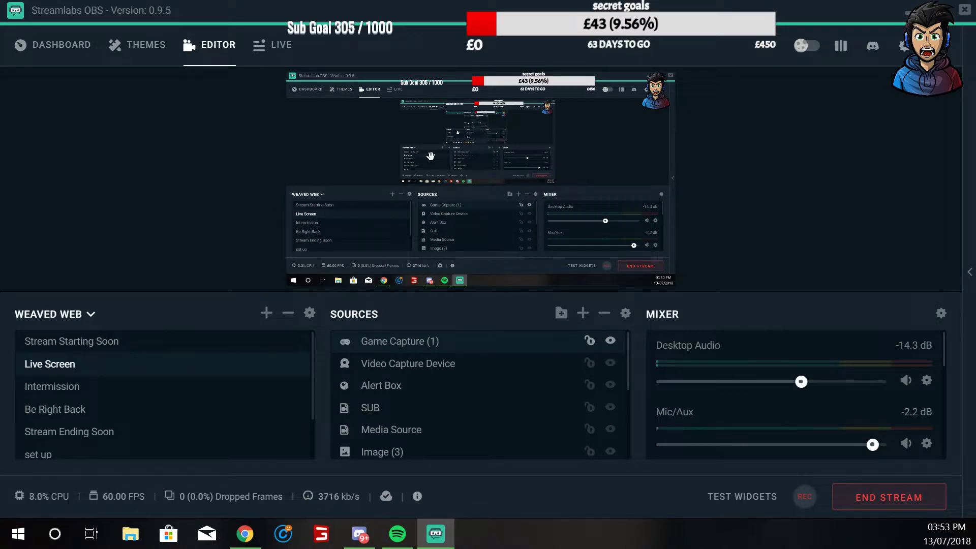
Step: Switch the Video Capture Device source to the Logitech HD Pro Webcam C920 and activate it
double_click(417, 367)
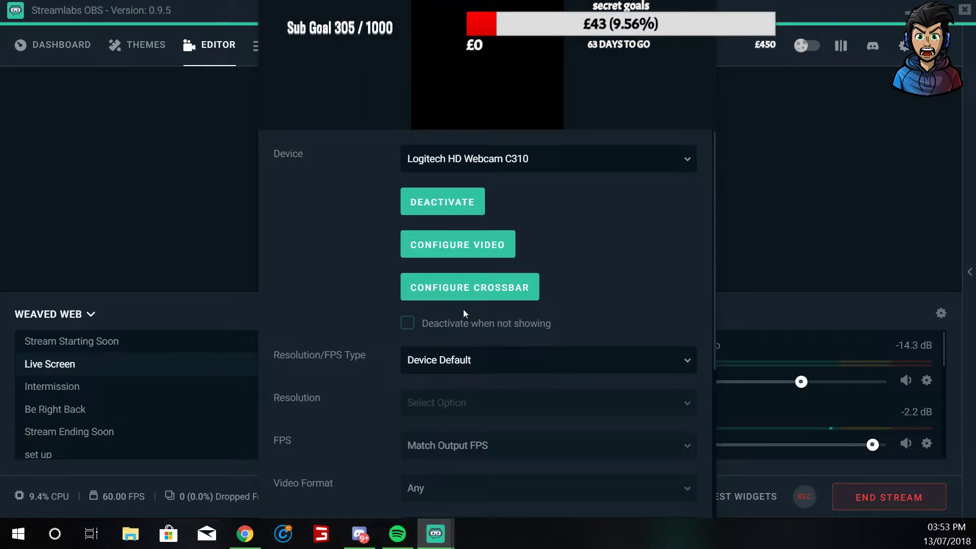
click(440, 204)
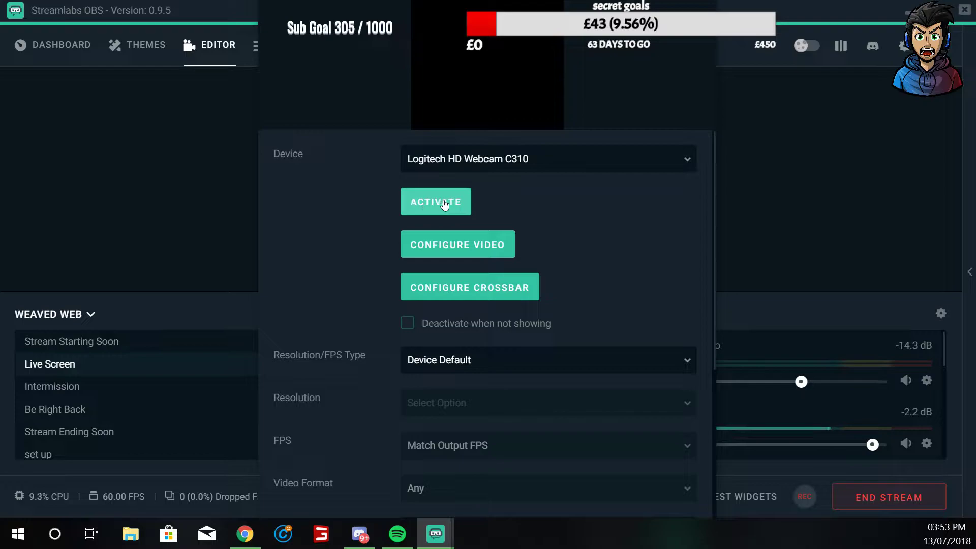
click(529, 162)
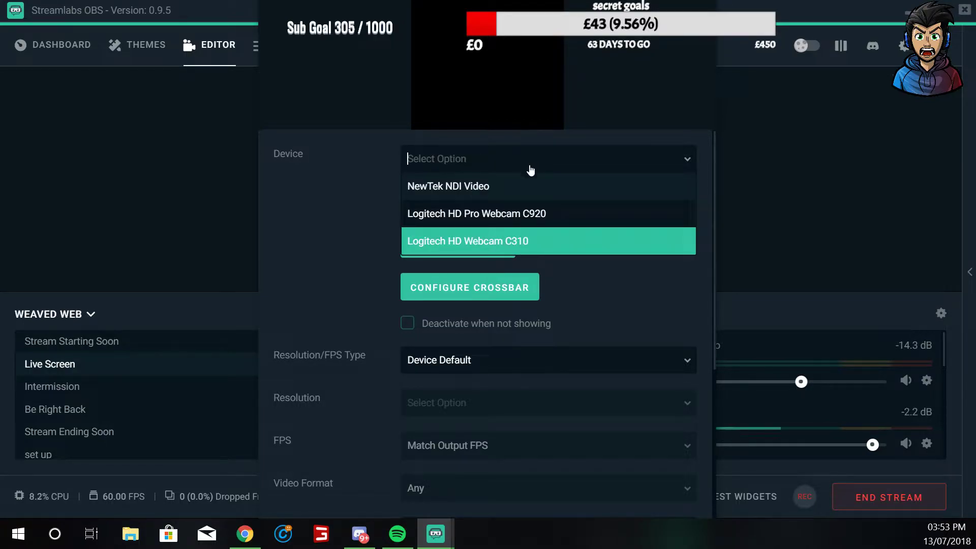
click(515, 224)
click(452, 206)
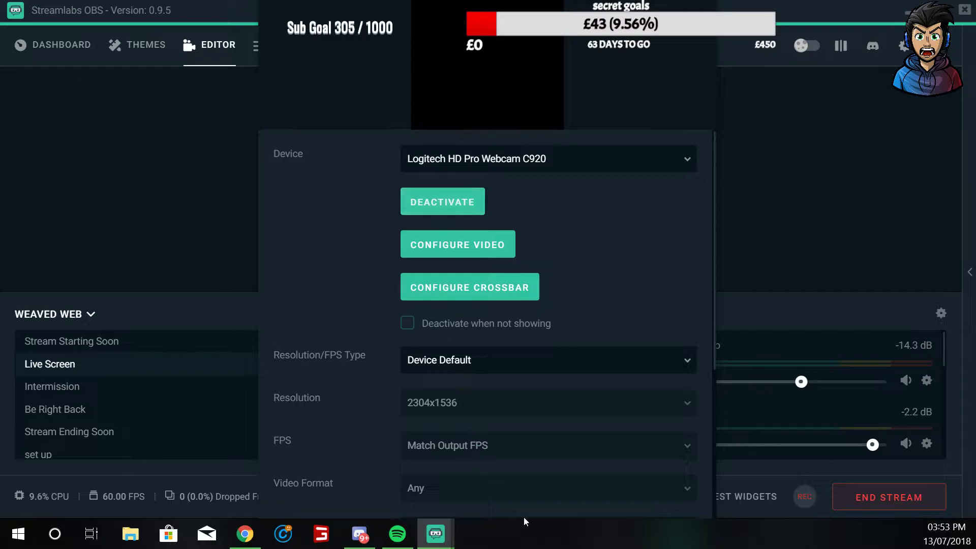
click(679, 535)
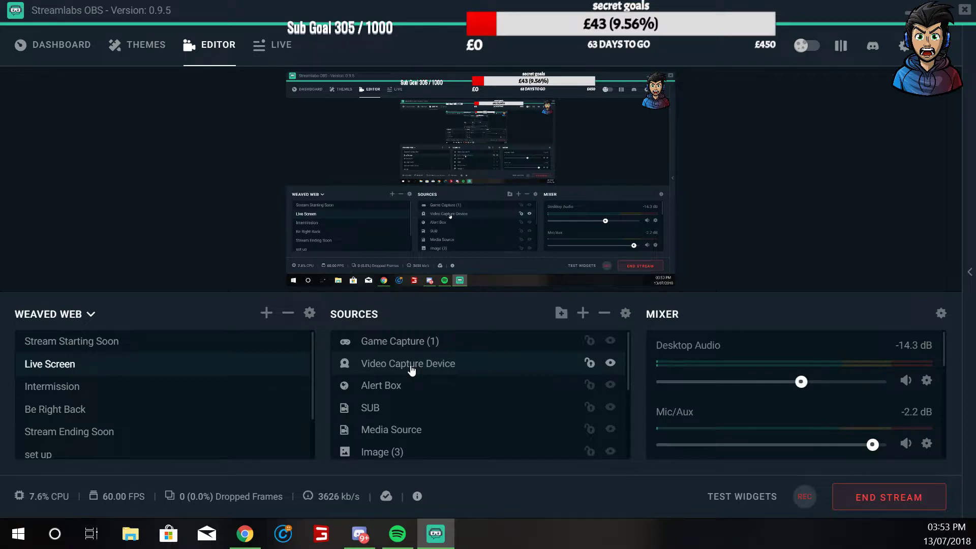
Step: Move Video Capture Device above Game Capture (1) in the source order and look through the sources below
drag(412, 370, 409, 340)
scroll(407, 426, down, 5)
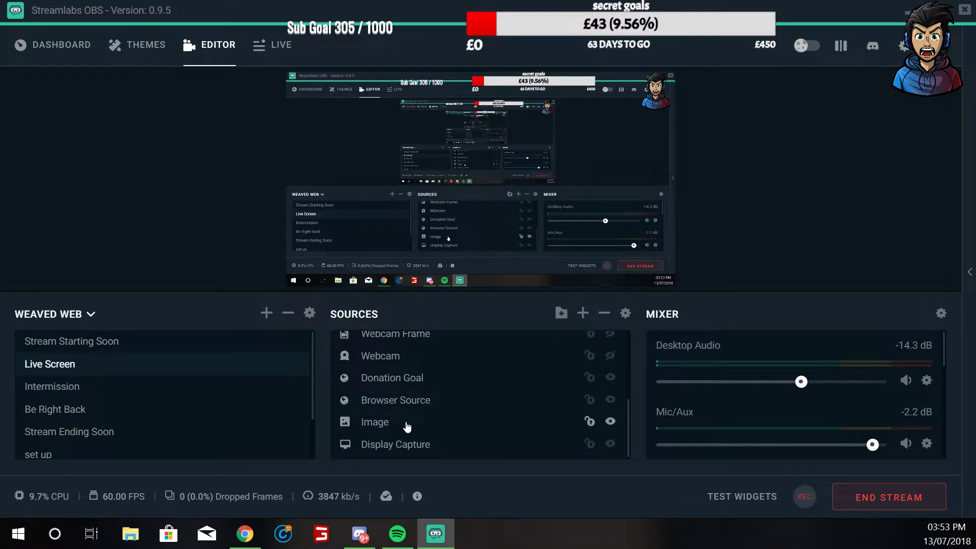
scroll(407, 426, up, 5)
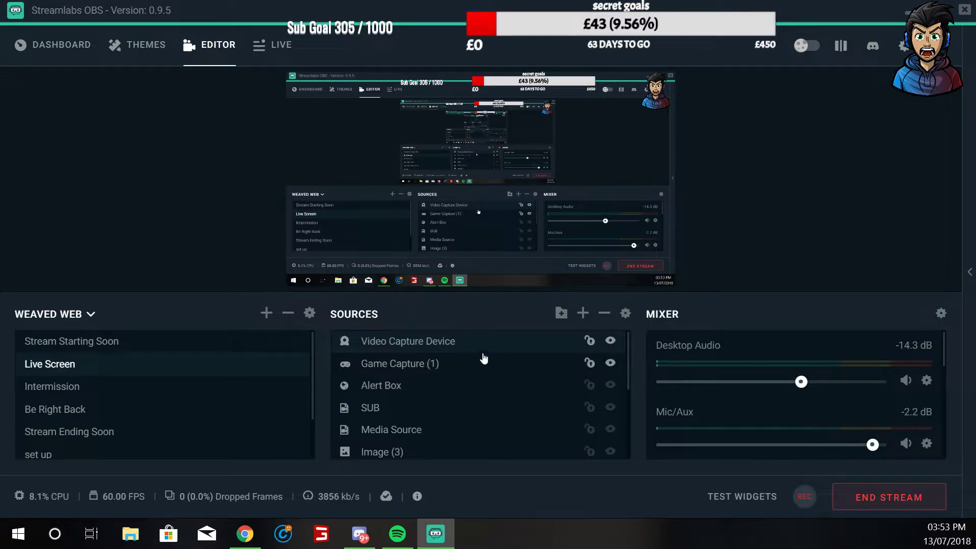
Step: Remove the Video Capture Device source from the Live Screen scene
right_click(431, 343)
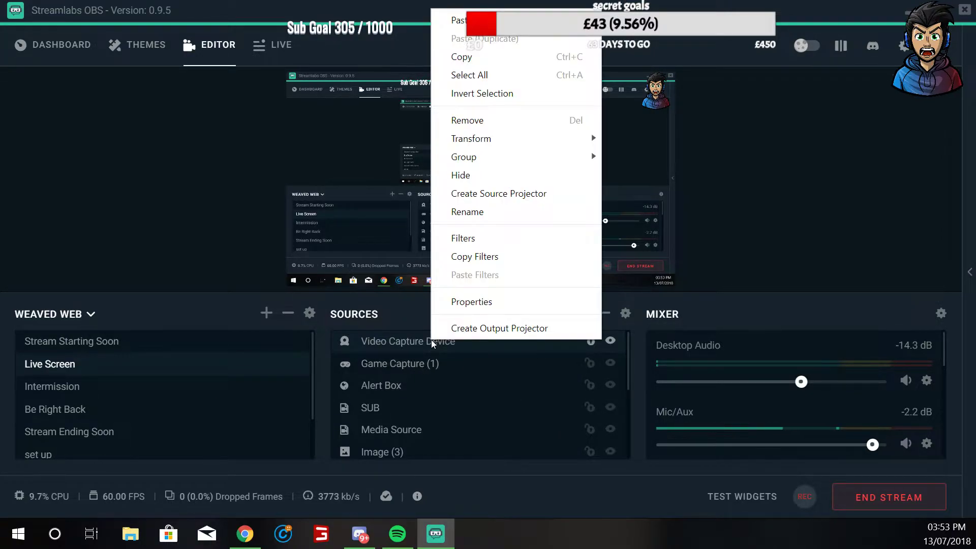
mouse_move(476, 154)
click(470, 121)
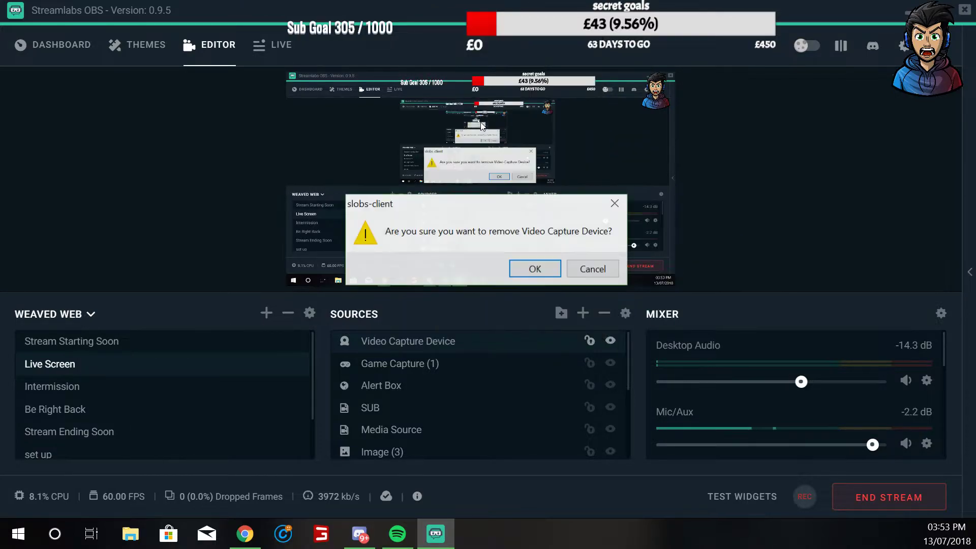
click(529, 272)
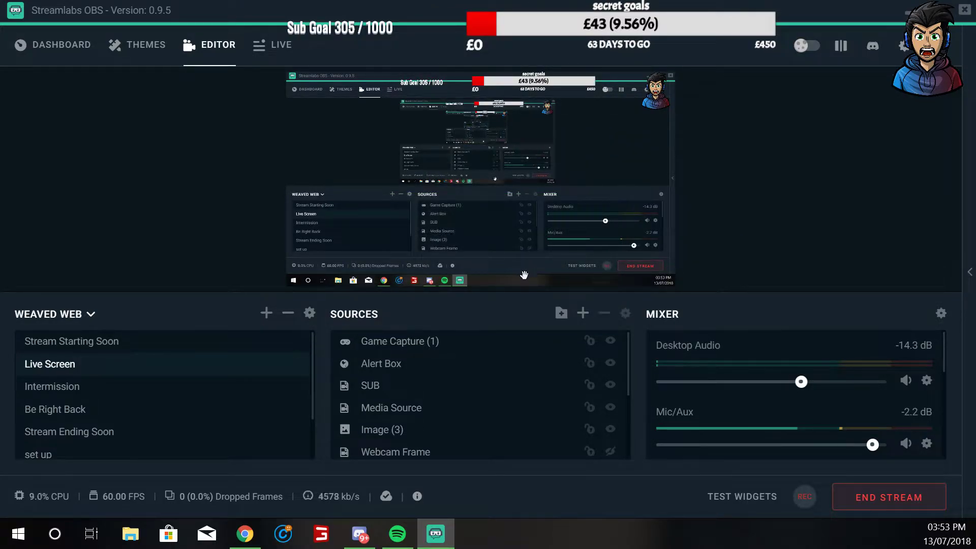
Step: Add the existing Webcam video capture source to the Live Screen scene and hide it
click(583, 312)
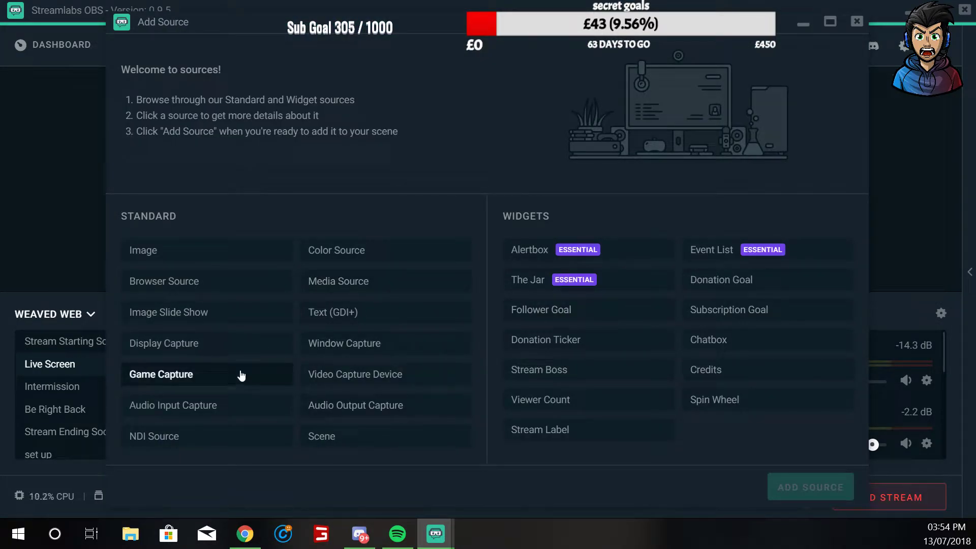
click(382, 377)
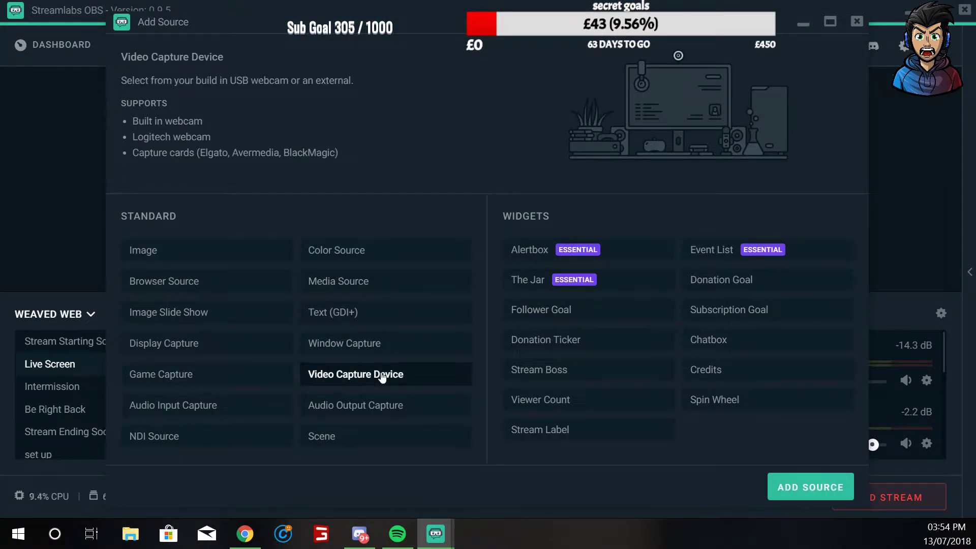
click(802, 492)
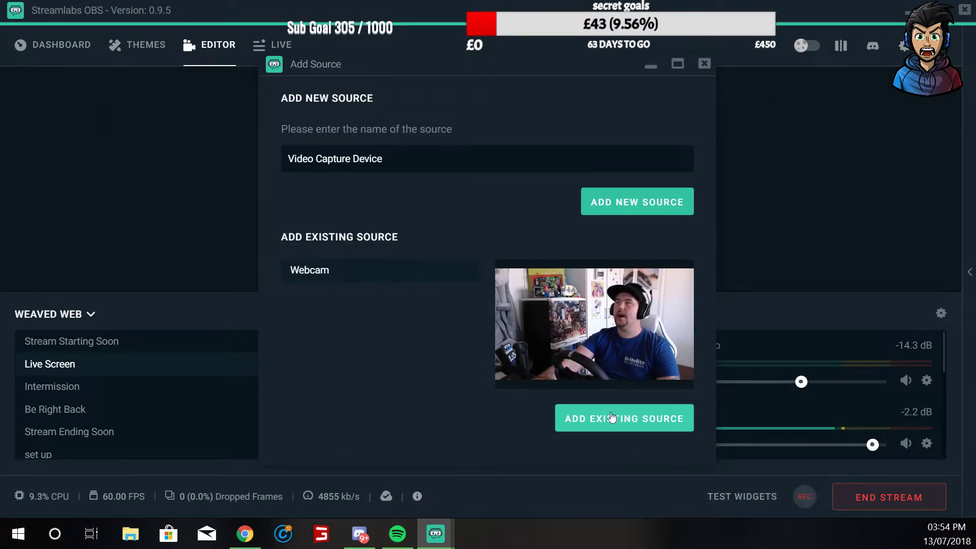
click(629, 420)
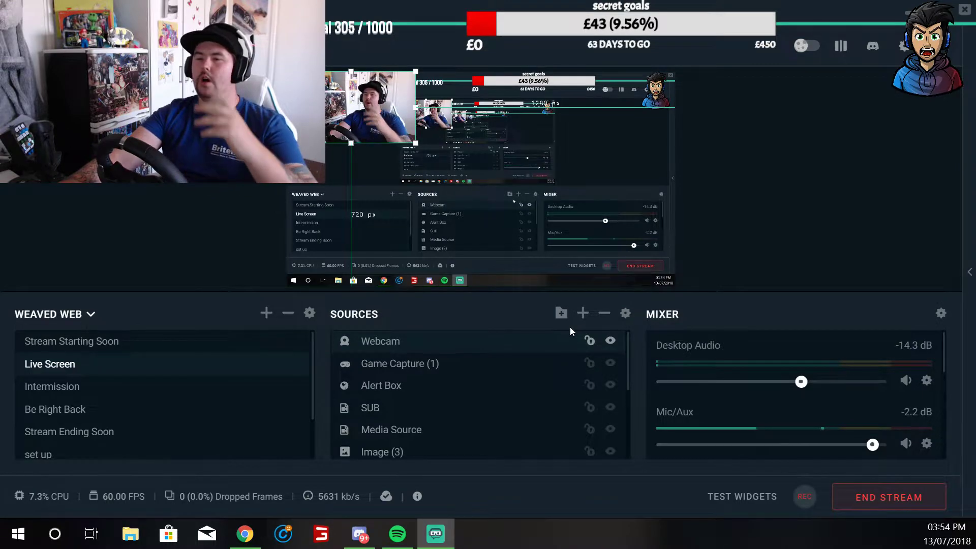
click(610, 341)
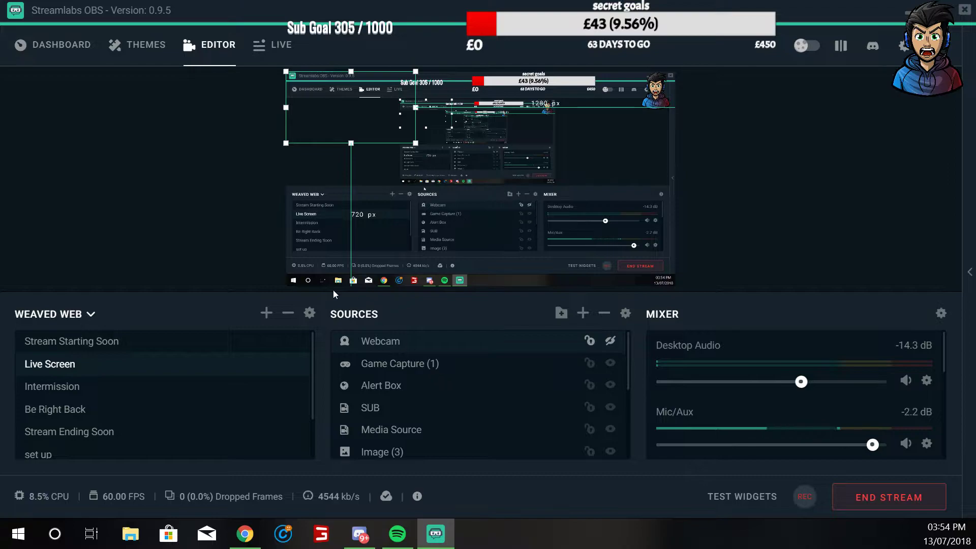
Step: Review the SUB source's media file properties, close them and select the Media Source
click(224, 183)
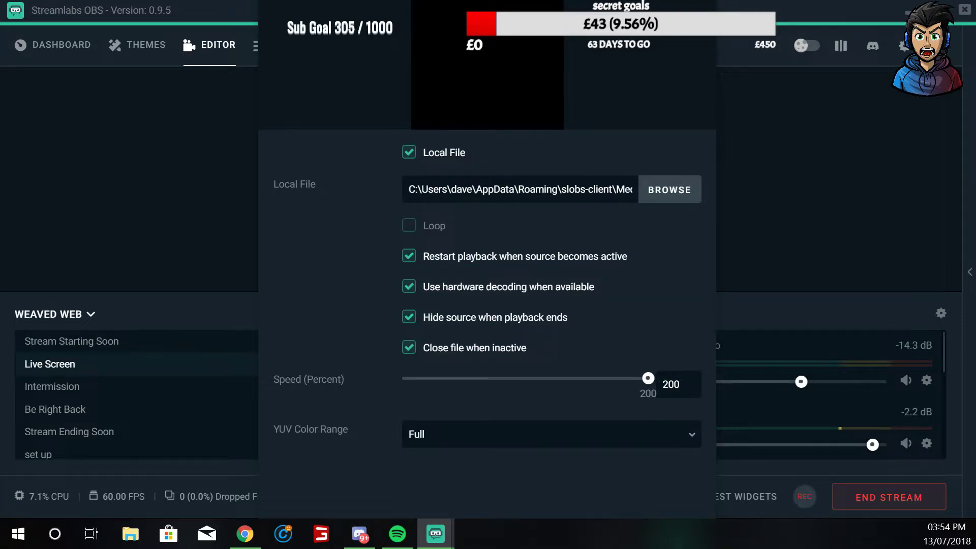
click(668, 542)
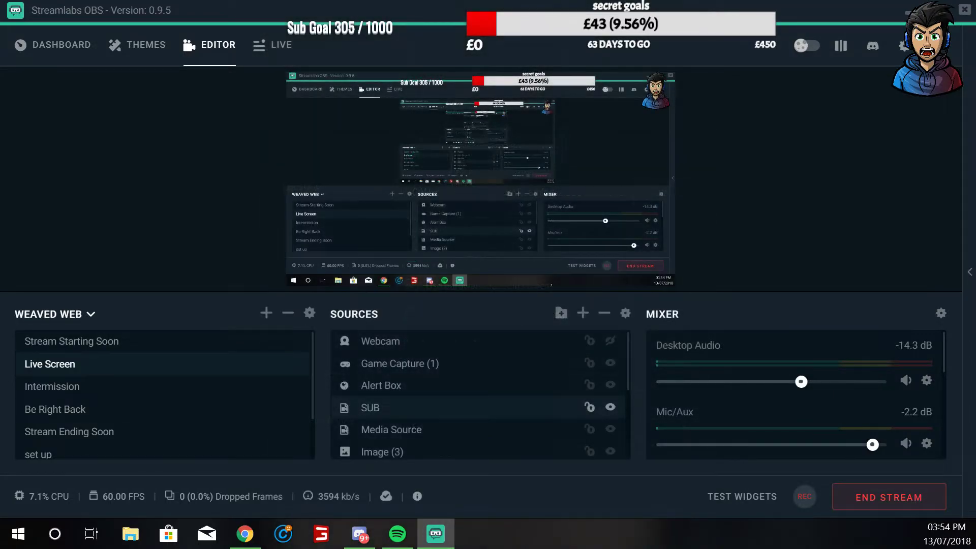
click(388, 431)
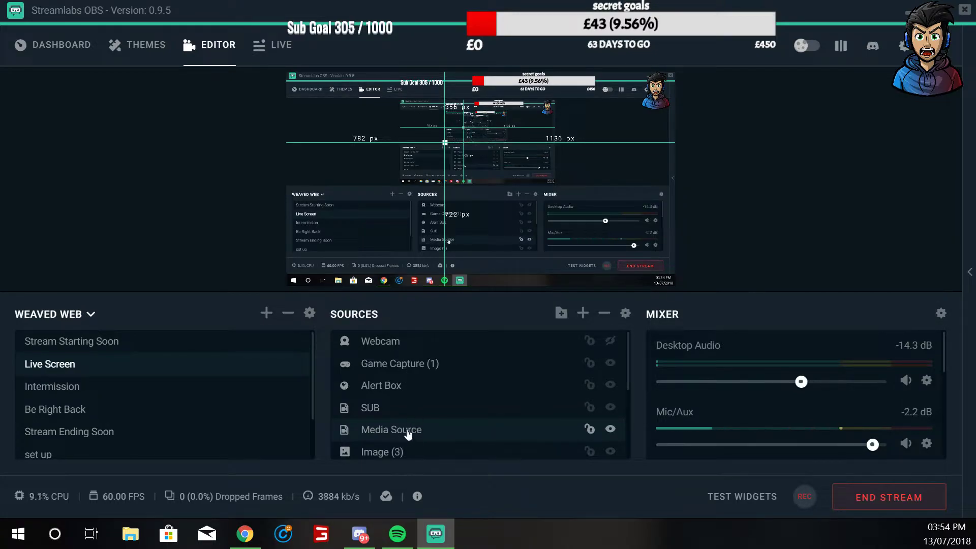
Step: Deselect the Media Source and set the Mic/Aux device to Microphone (2- USB Audio CODEC)
scroll(425, 422, down, 3)
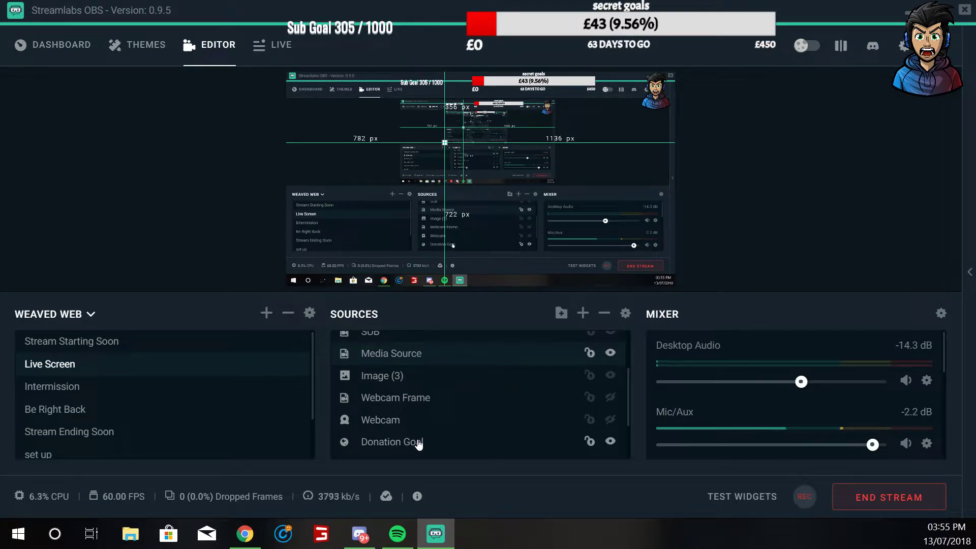
click(195, 232)
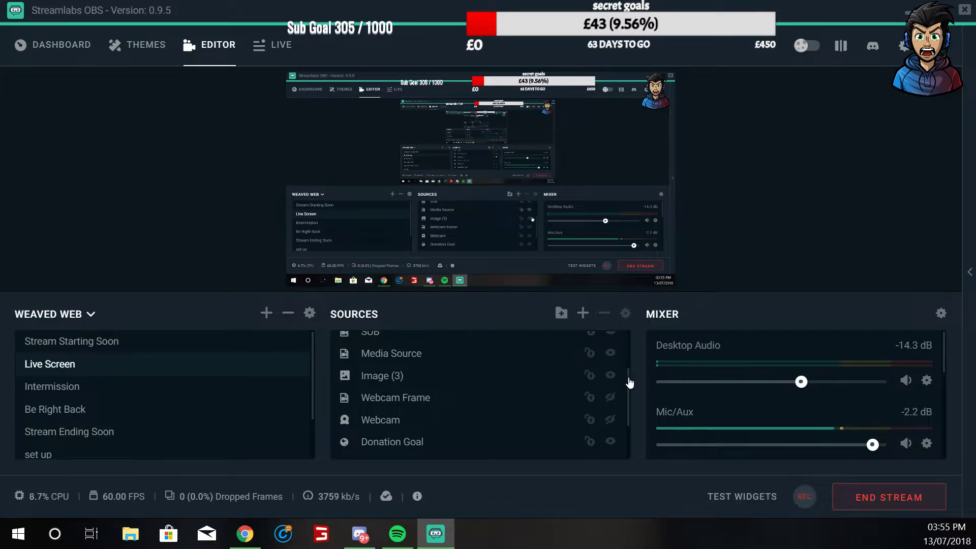
click(926, 445)
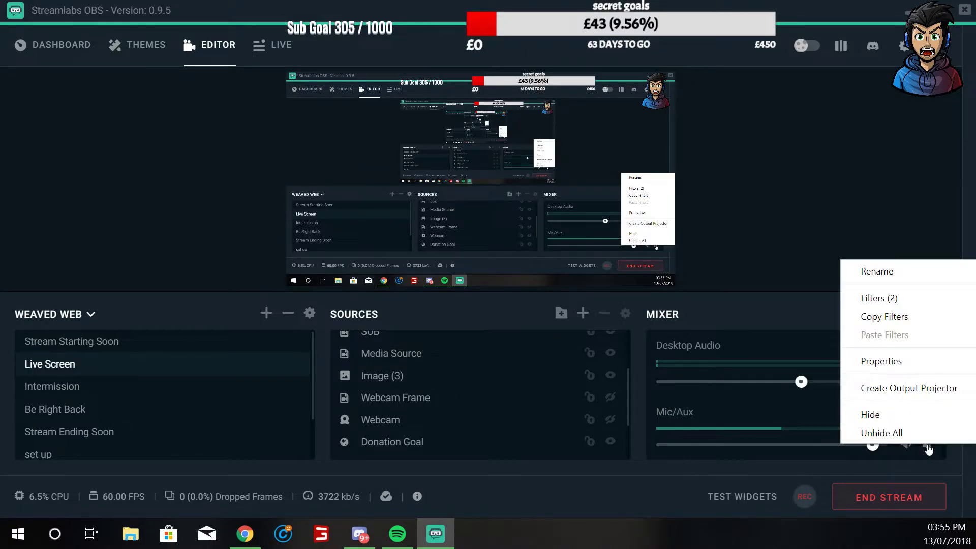
click(895, 361)
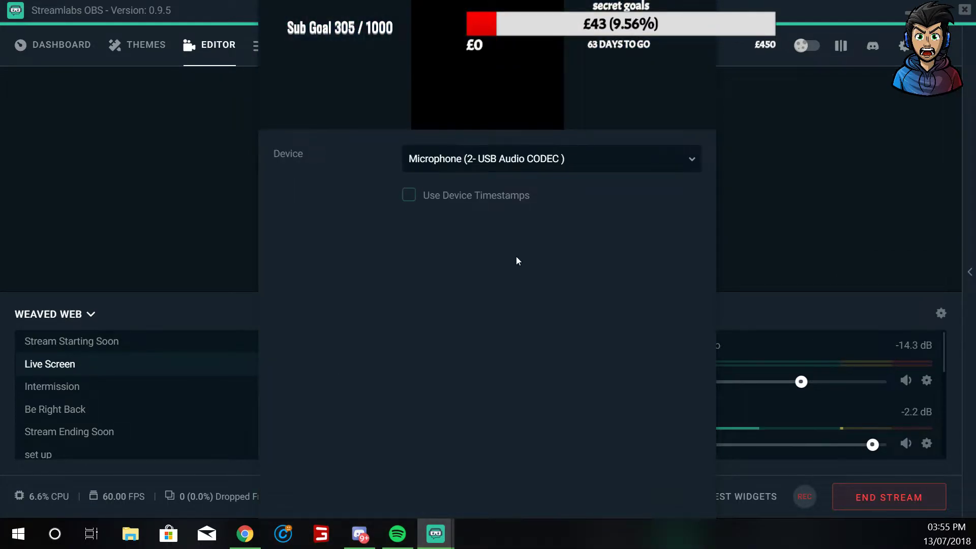
click(691, 159)
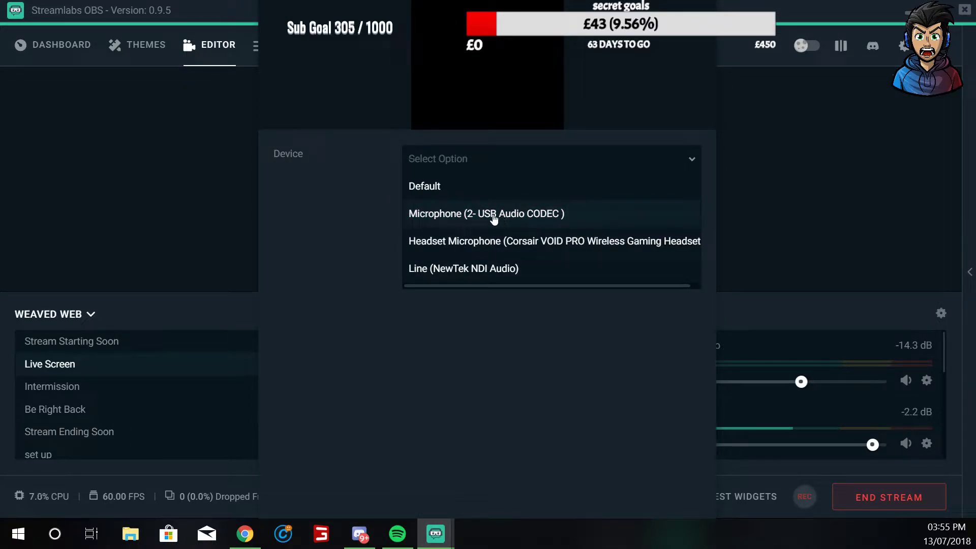
click(541, 217)
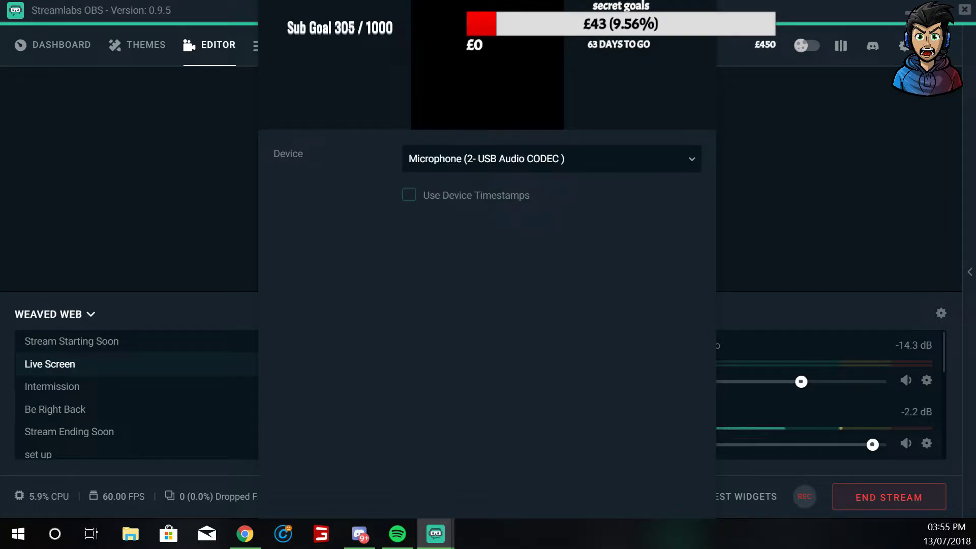
click(691, 510)
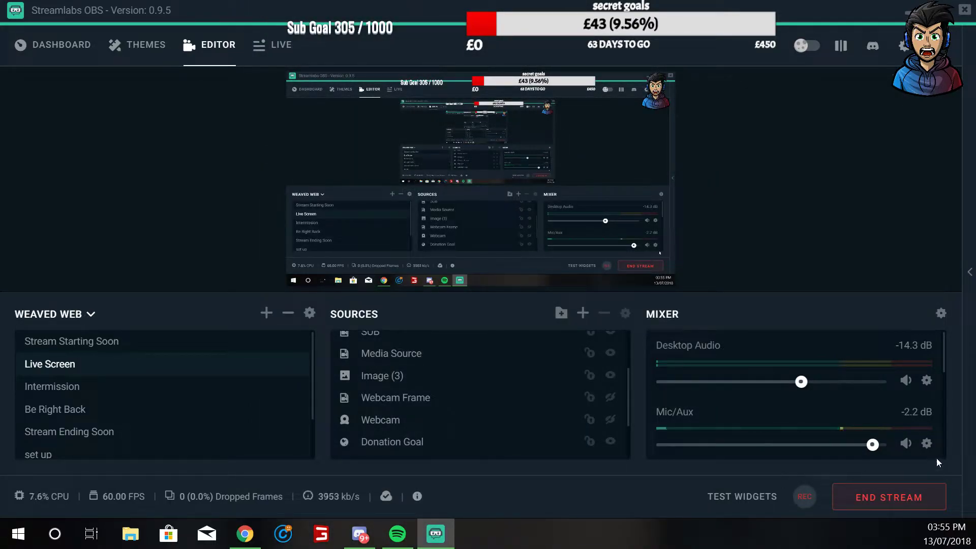
Step: Examine the Mic/Aux Noise Suppression and Noise Gate settings and the available filter types without adding a filter
click(927, 443)
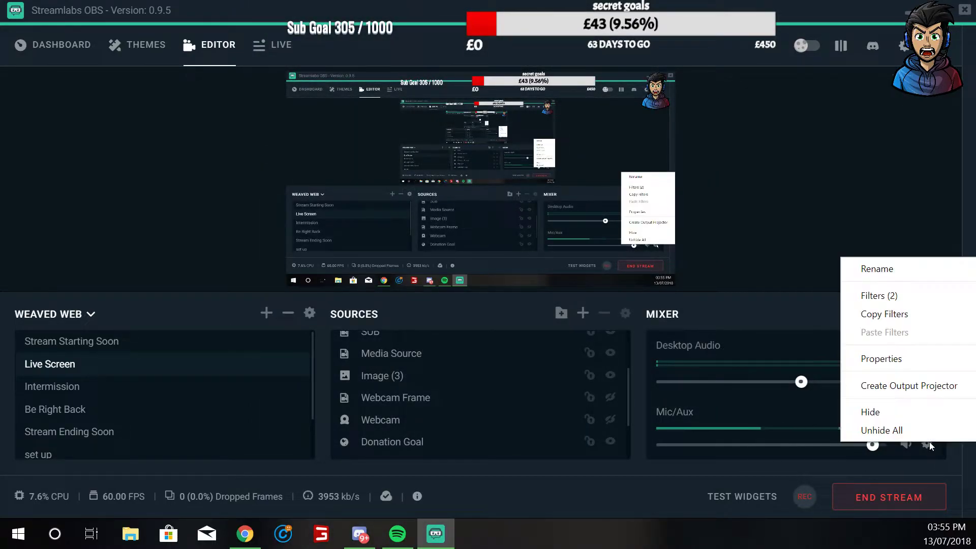
click(894, 297)
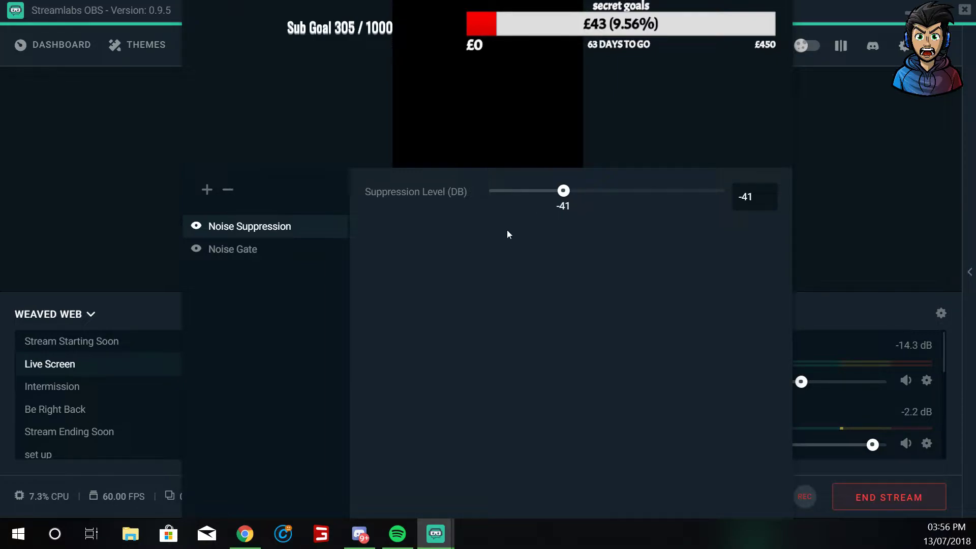
click(263, 251)
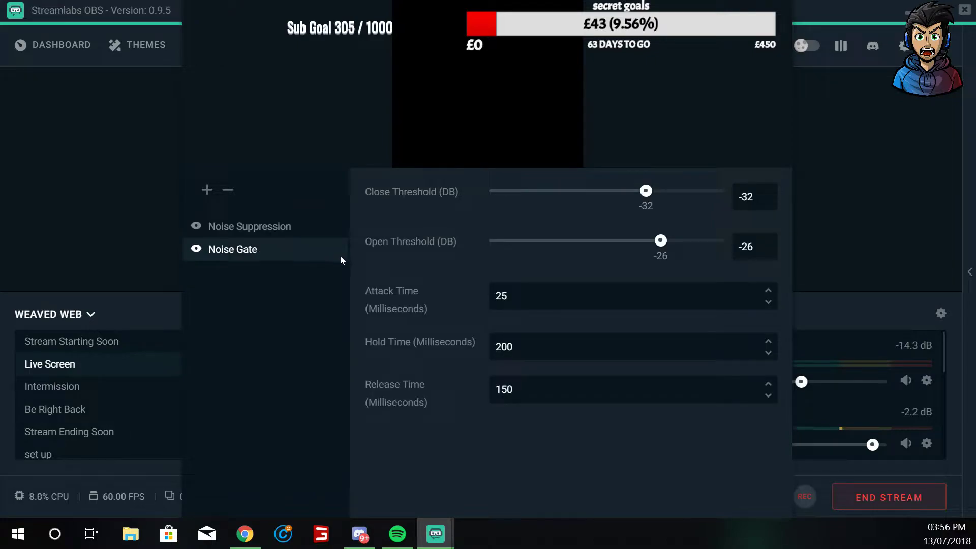
click(208, 190)
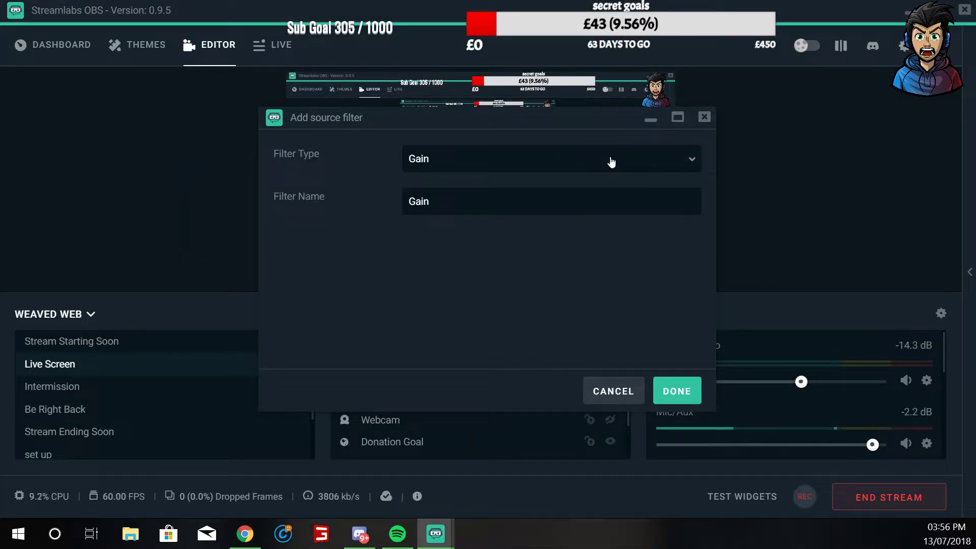
click(691, 160)
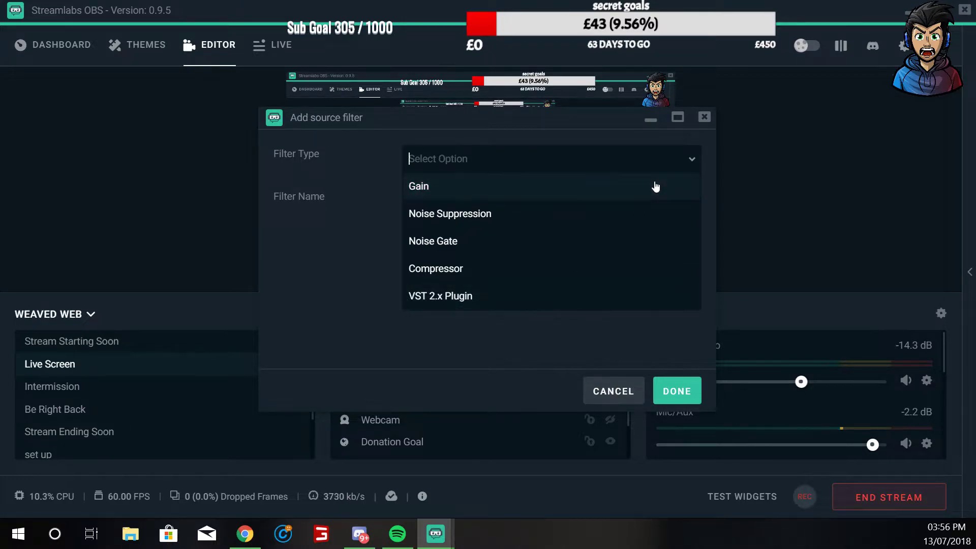
click(703, 118)
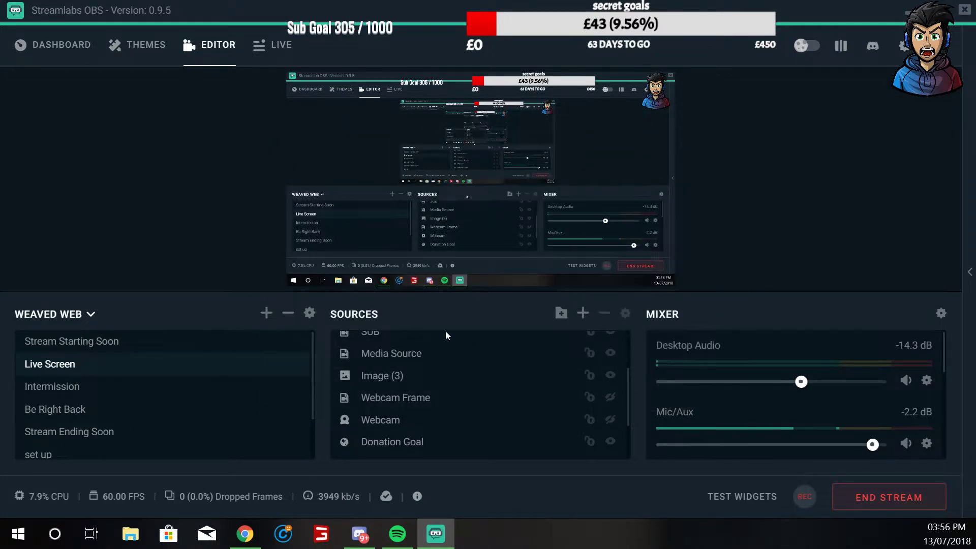
click(926, 443)
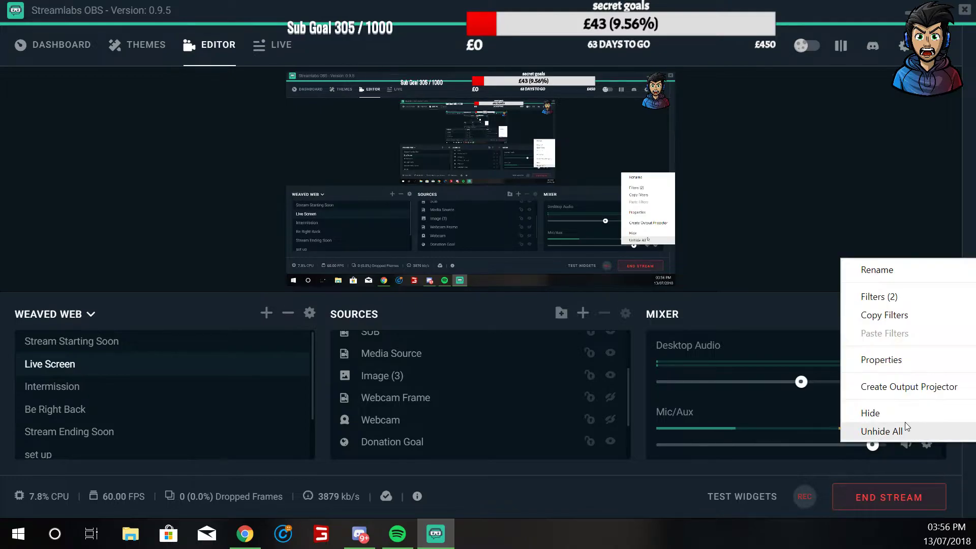
click(877, 297)
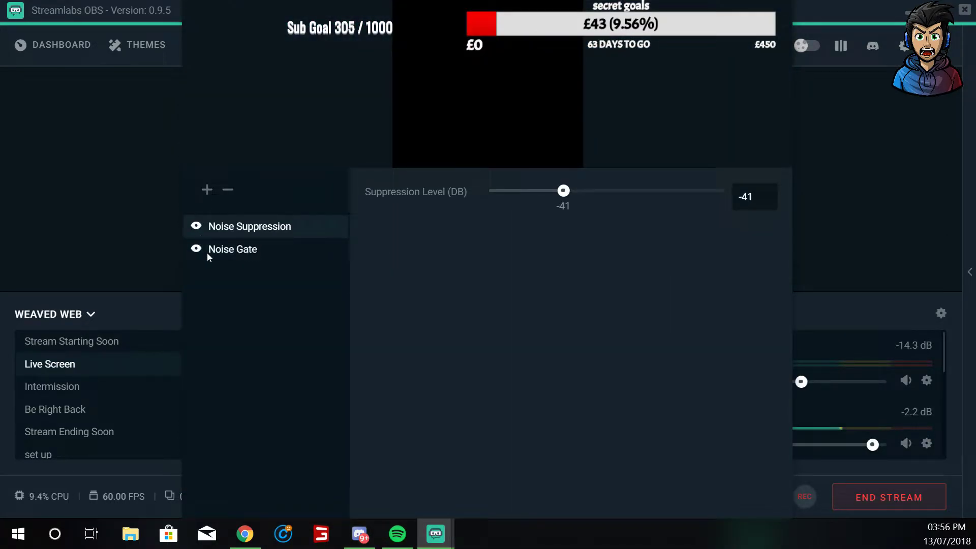
click(230, 254)
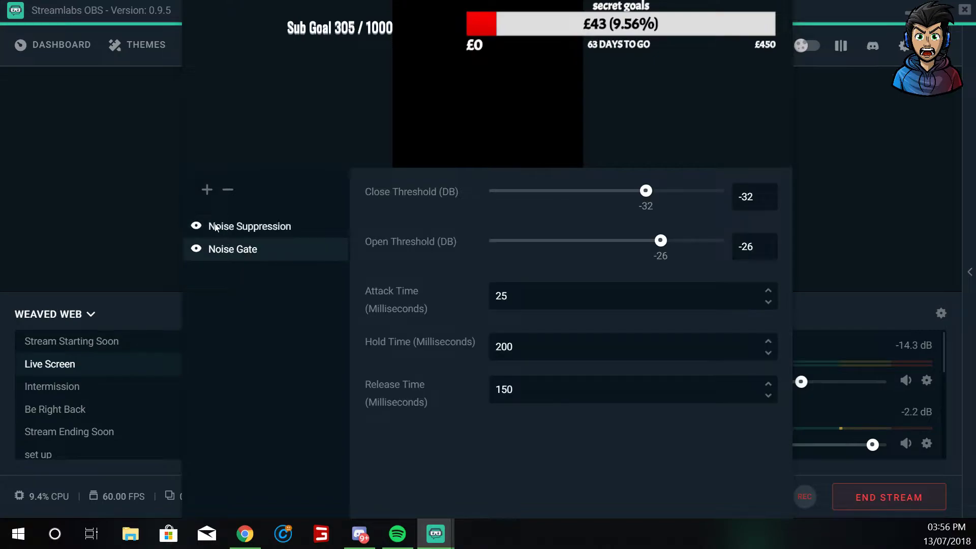
click(207, 191)
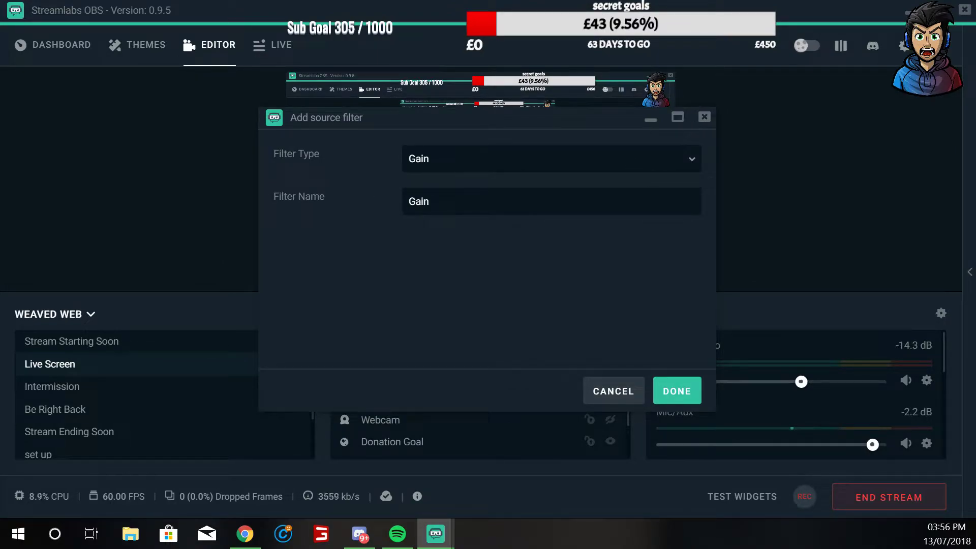
click(611, 391)
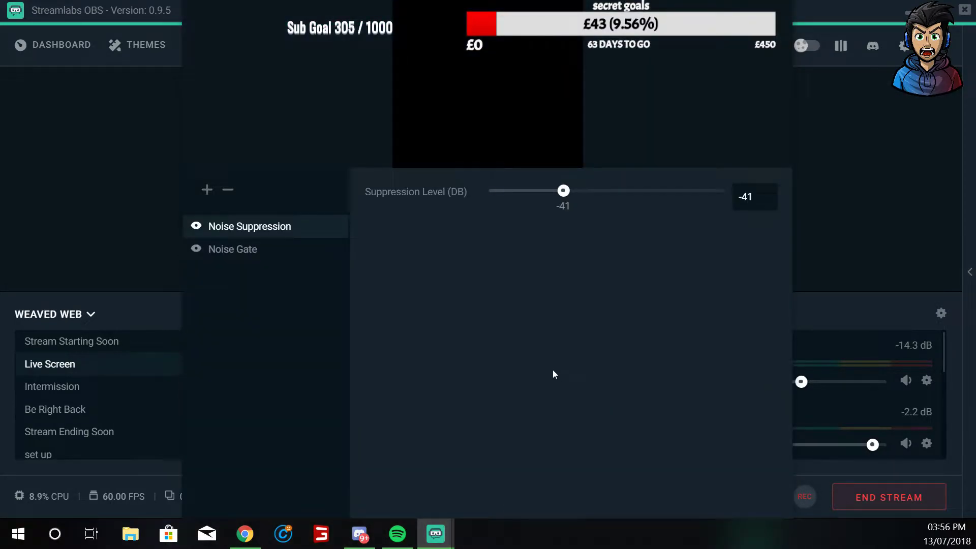
Step: Remove the Noise Gate and Noise Suppression filters from the Mic/Aux source and close its filter settings
click(258, 249)
click(227, 190)
key(Escape)
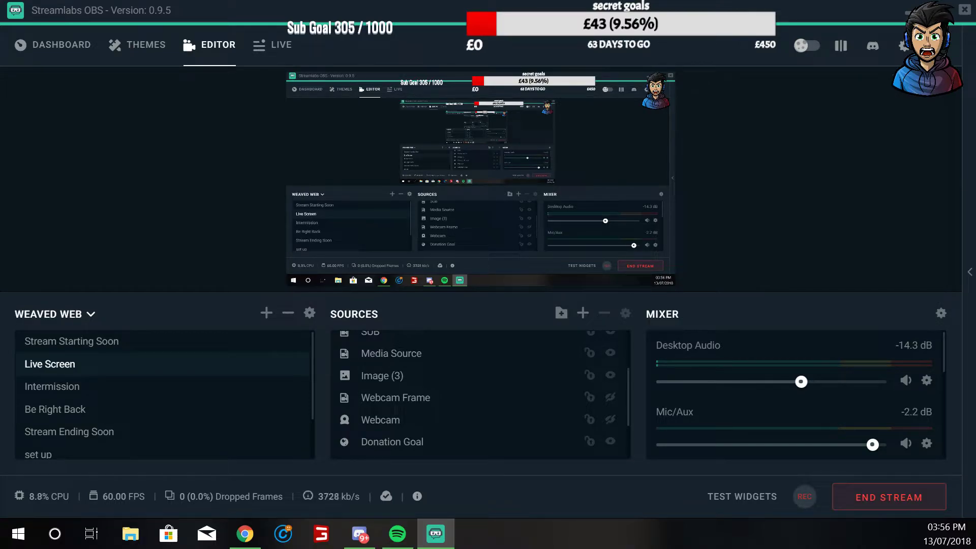
click(926, 444)
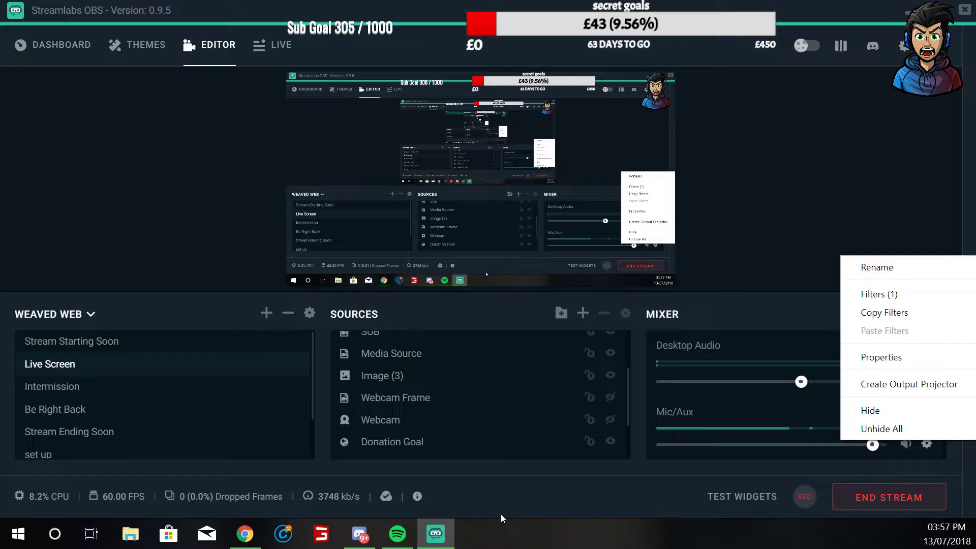
click(903, 293)
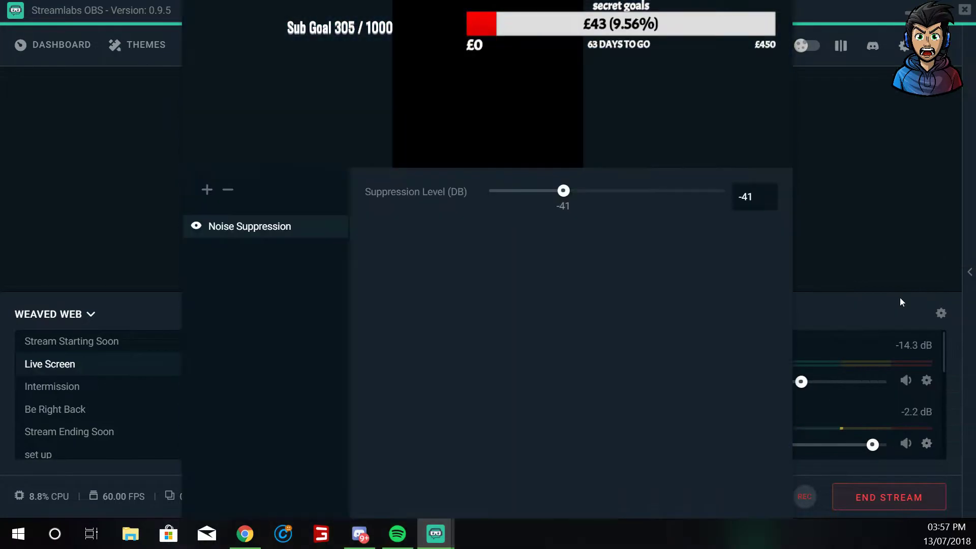
click(227, 191)
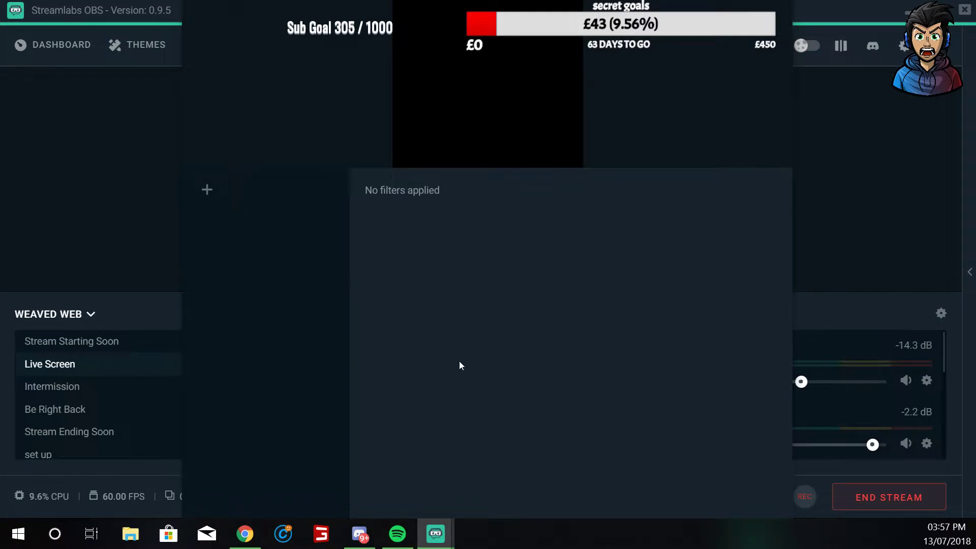
key(alt+F4)
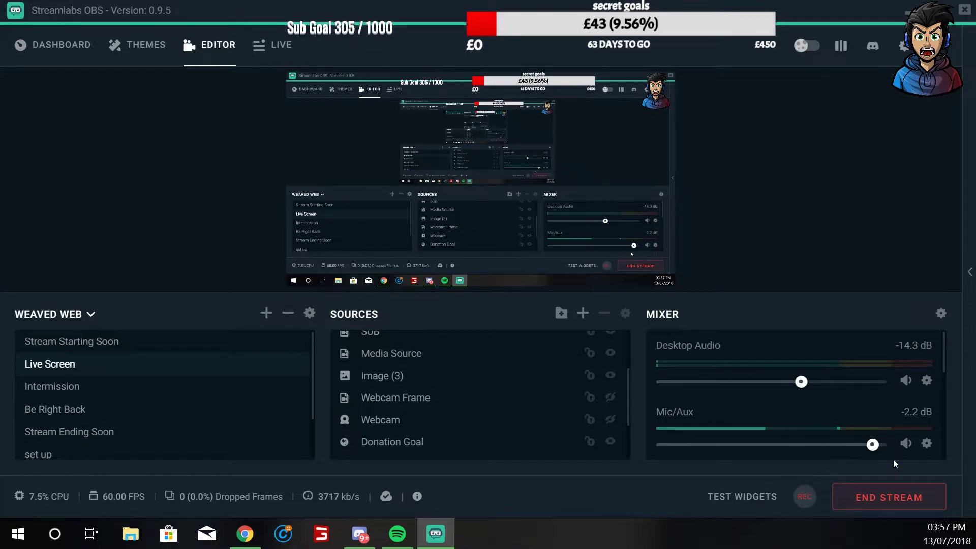
Step: Choose Microphone (2- USB Audio CODEC) again as the Mic/Aux device and confirm its properties
click(926, 443)
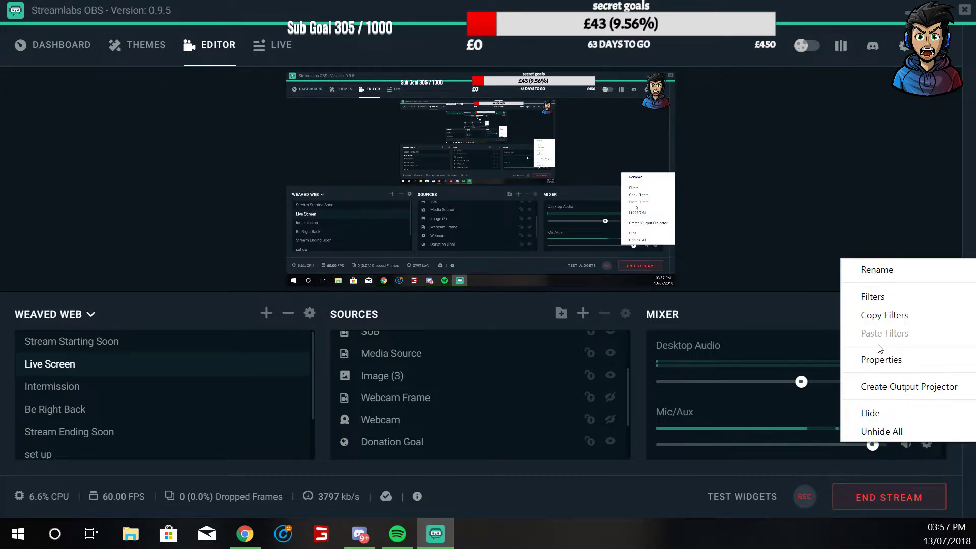
click(884, 360)
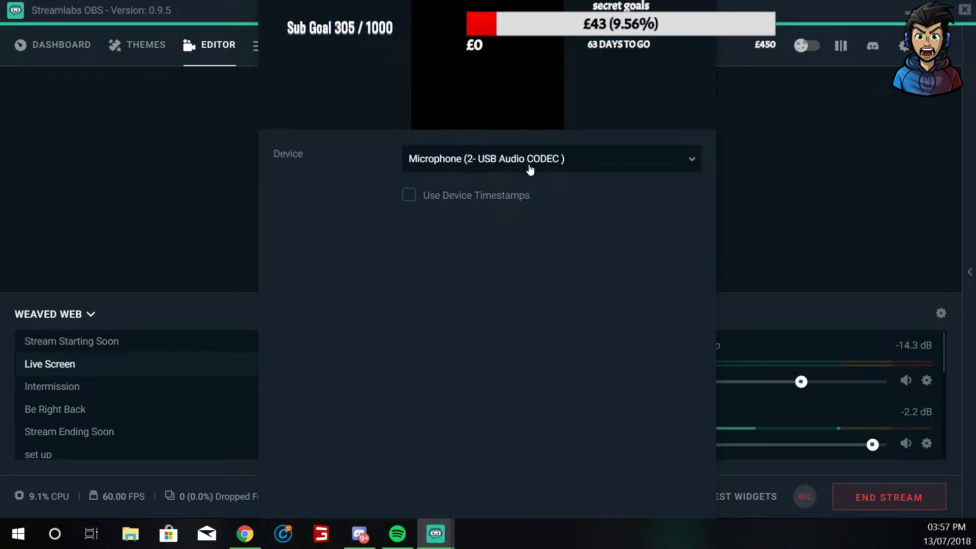
click(554, 167)
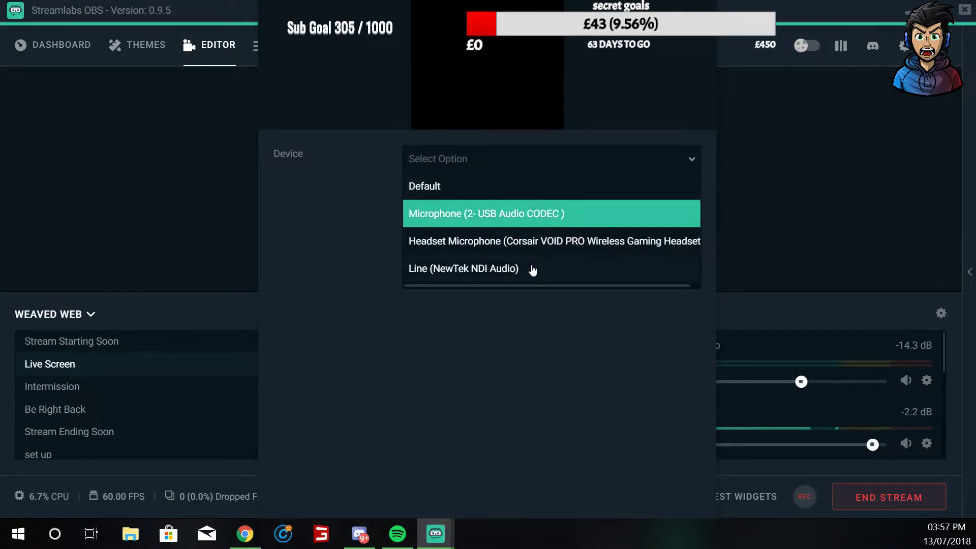
click(529, 219)
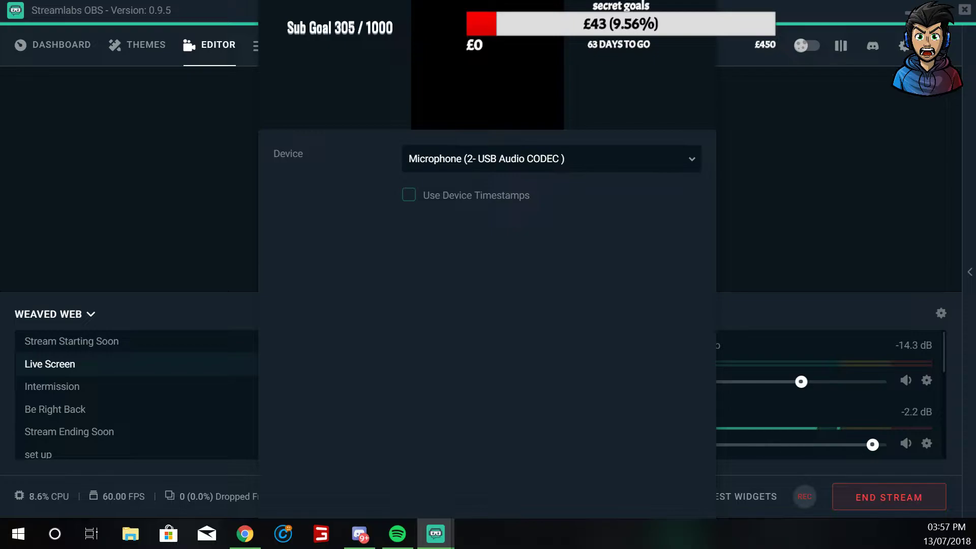
click(746, 496)
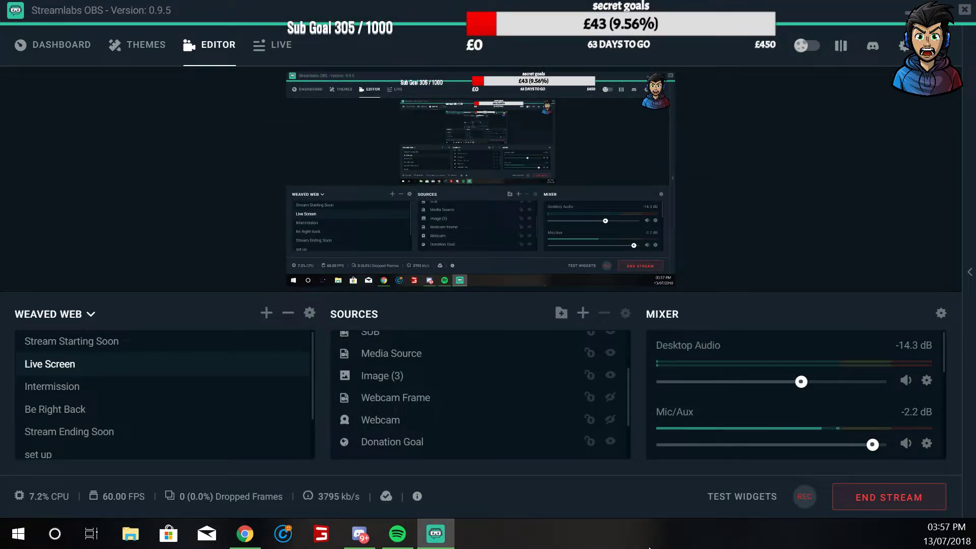
Step: Add a Noise Suppression filter to the Mic/Aux source with a suppression level of -41 dB
click(926, 443)
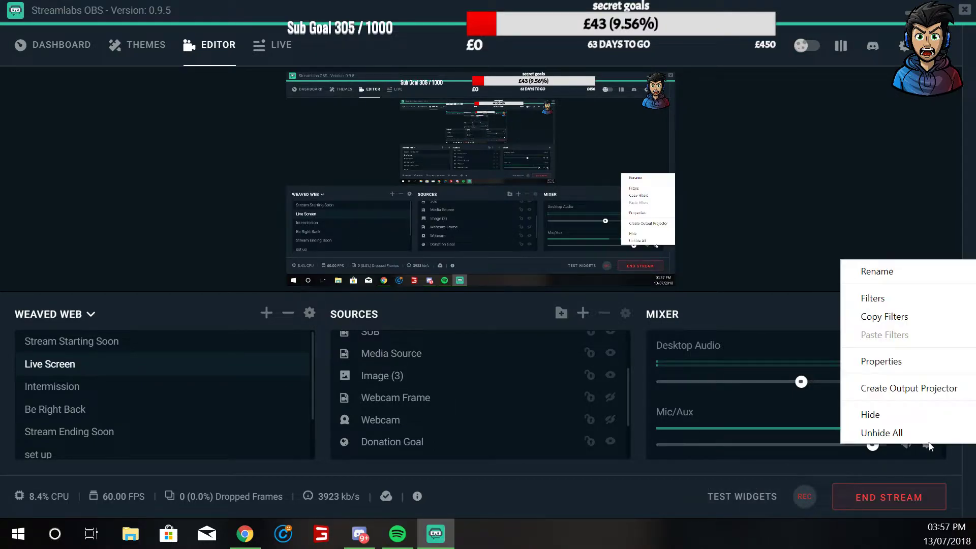
click(926, 304)
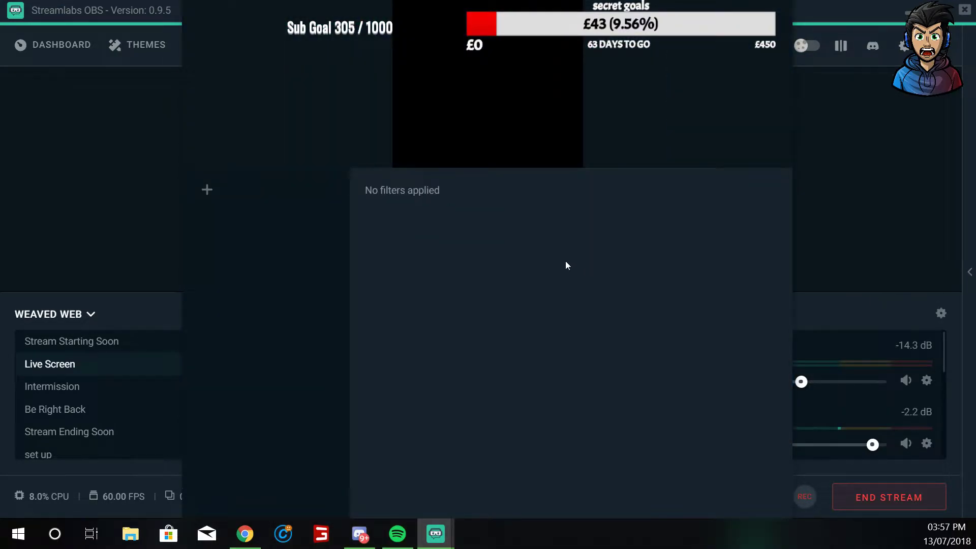
click(207, 192)
click(470, 165)
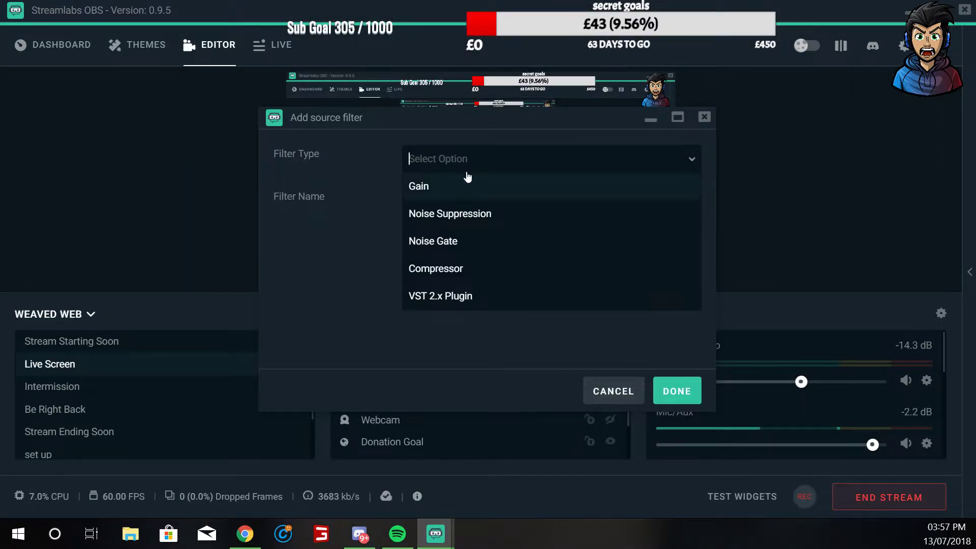
click(453, 215)
click(677, 391)
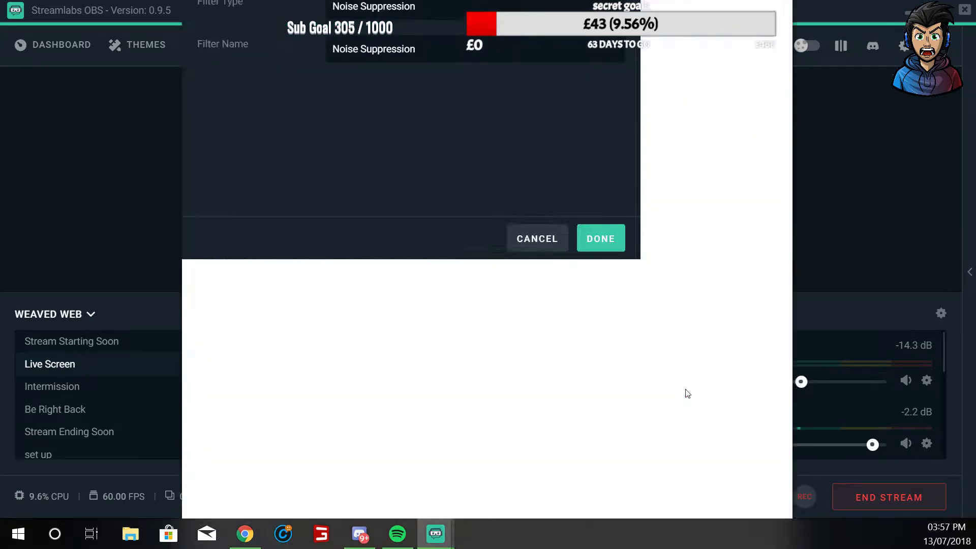
drag(607, 197, 563, 202)
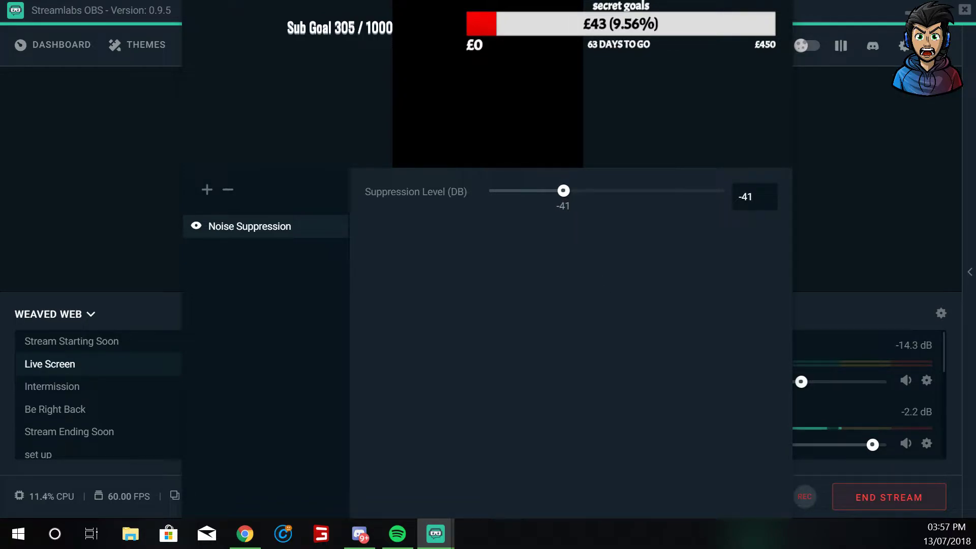
key(alt+F4)
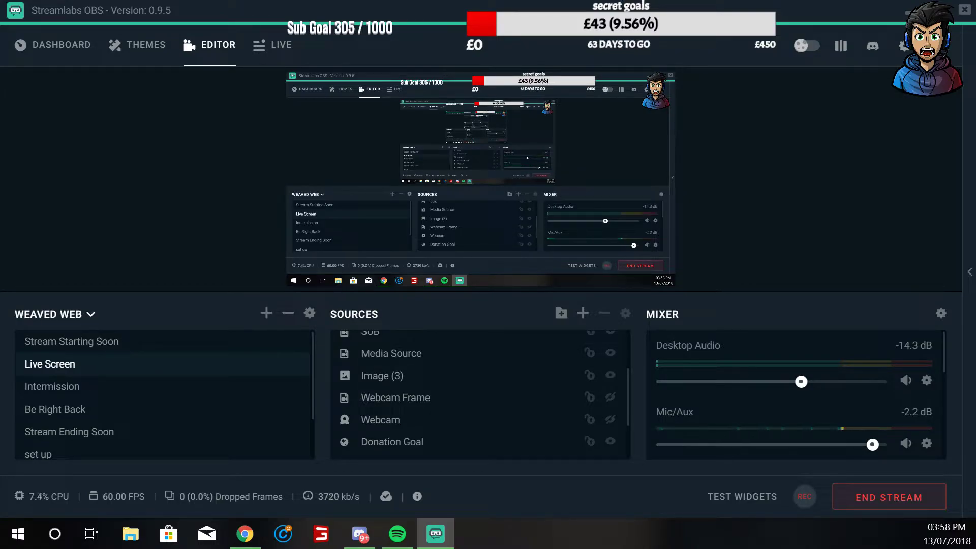
Step: Add a Noise Gate filter to the Mic/Aux source and close its filter settings
click(926, 444)
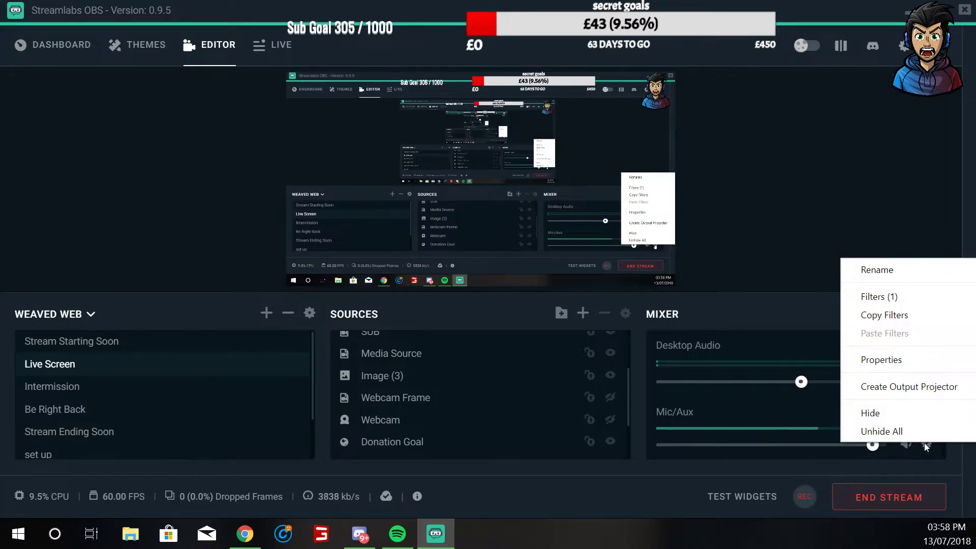
click(890, 301)
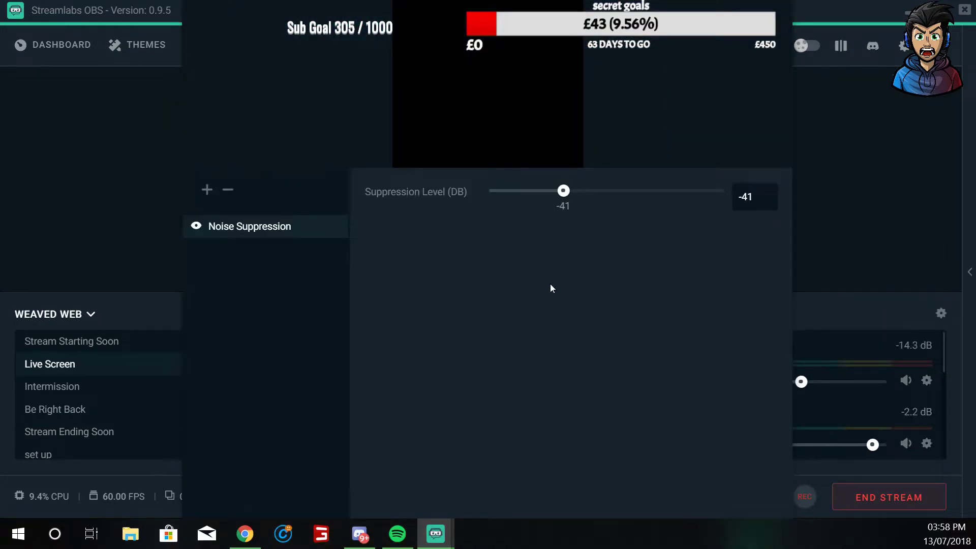
click(206, 191)
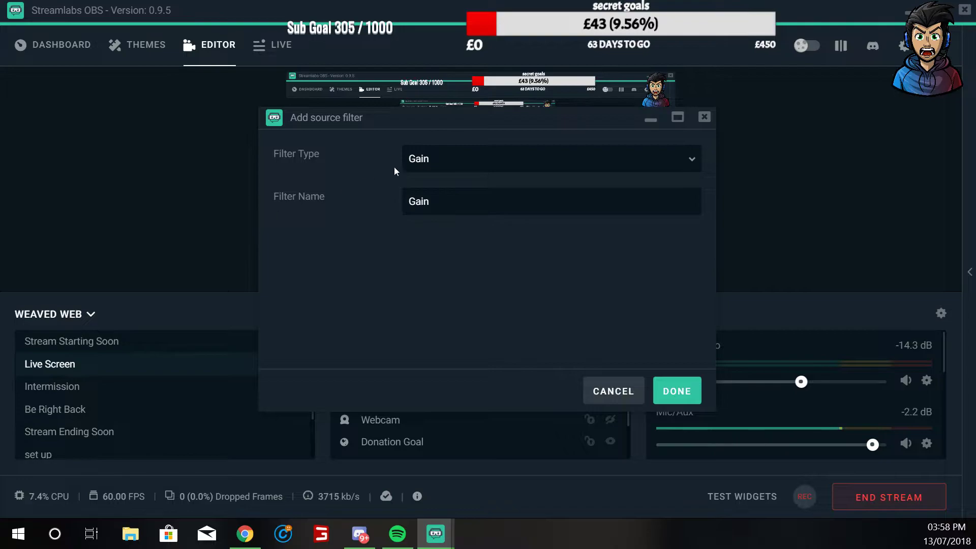
click(473, 166)
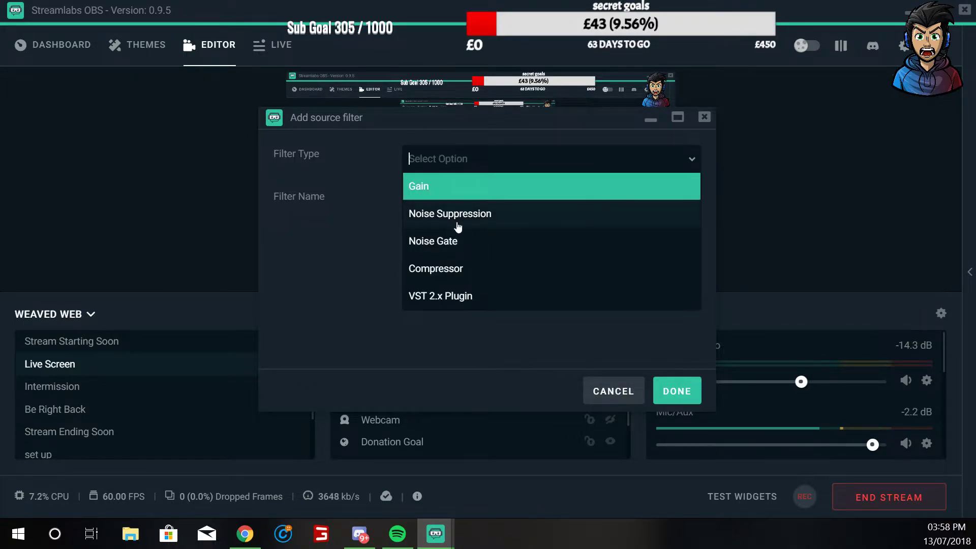
click(447, 244)
click(673, 392)
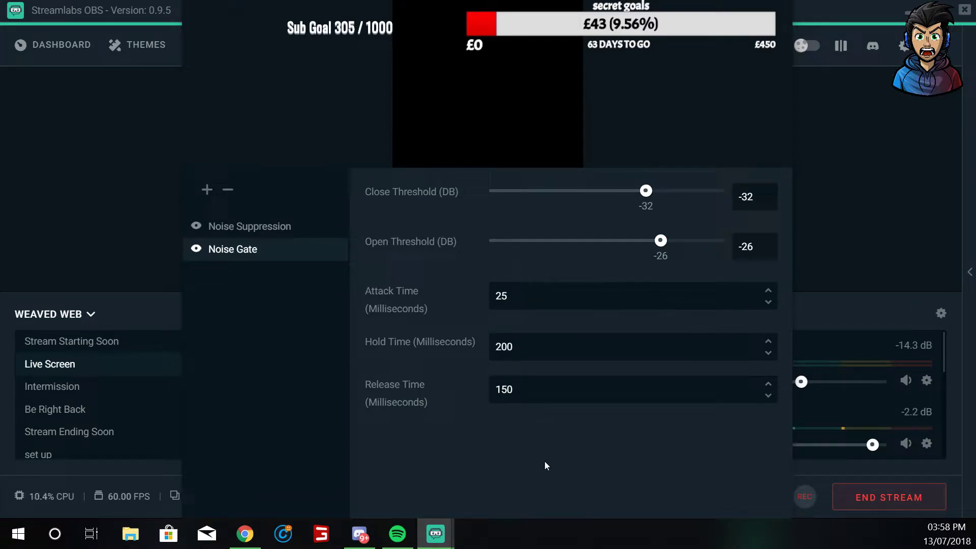
key(alt+F4)
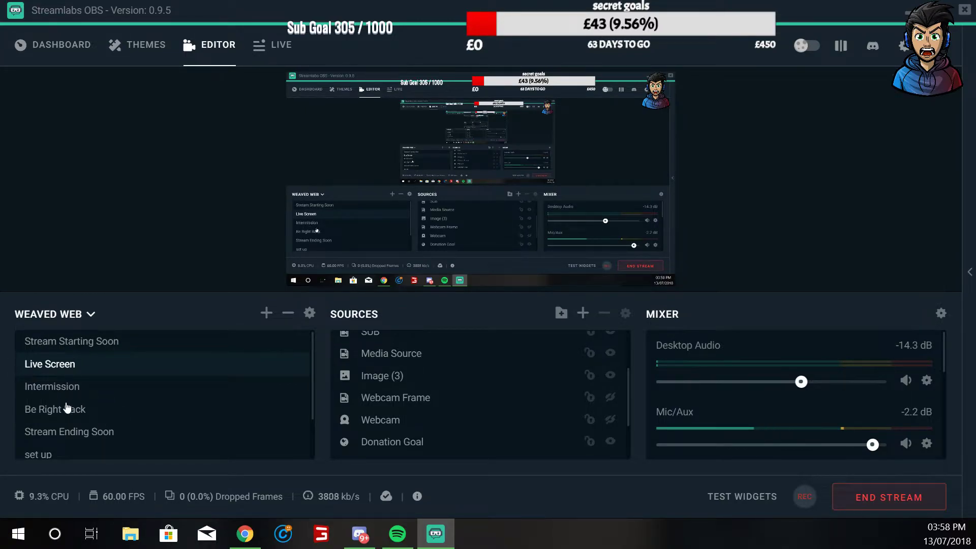
scroll(417, 366, up, 3)
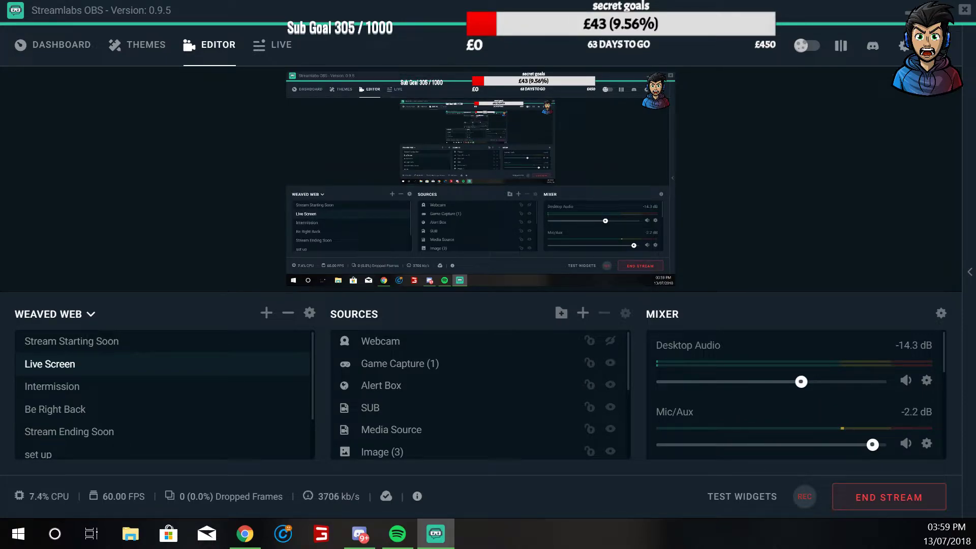
key(alt+Tab)
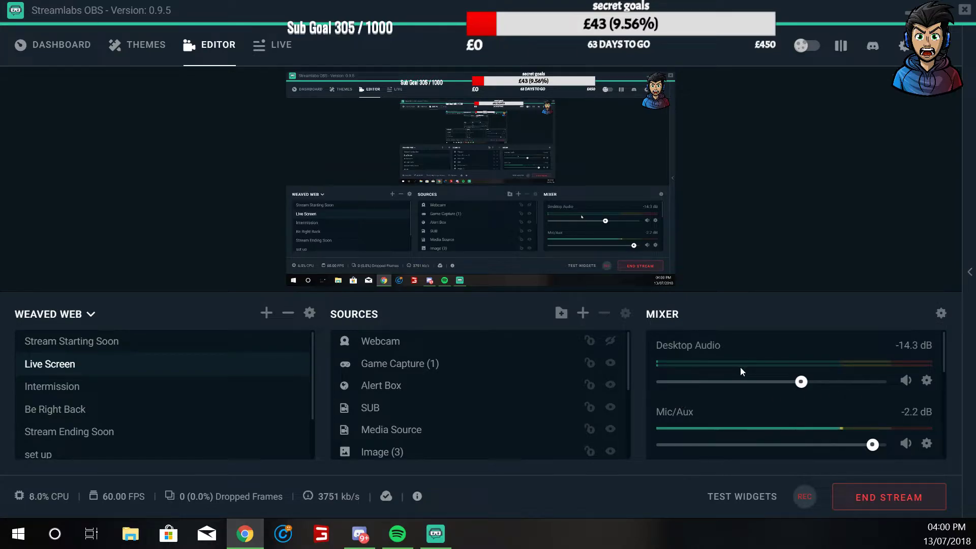
Step: Choose Headset Earphone (Corsair VOID PRO Wireless Gaming Headset) as the Desktop Audio device and confirm its properties
click(928, 380)
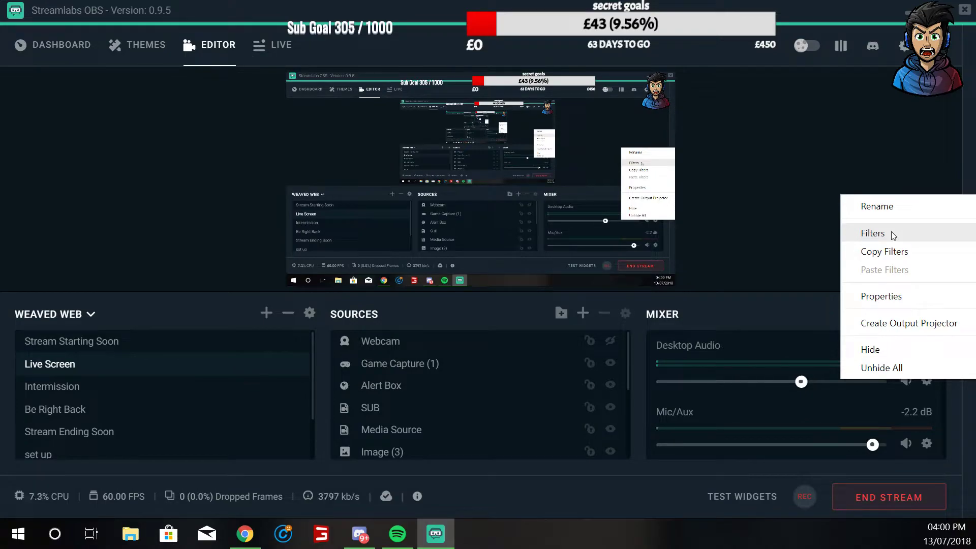
click(888, 298)
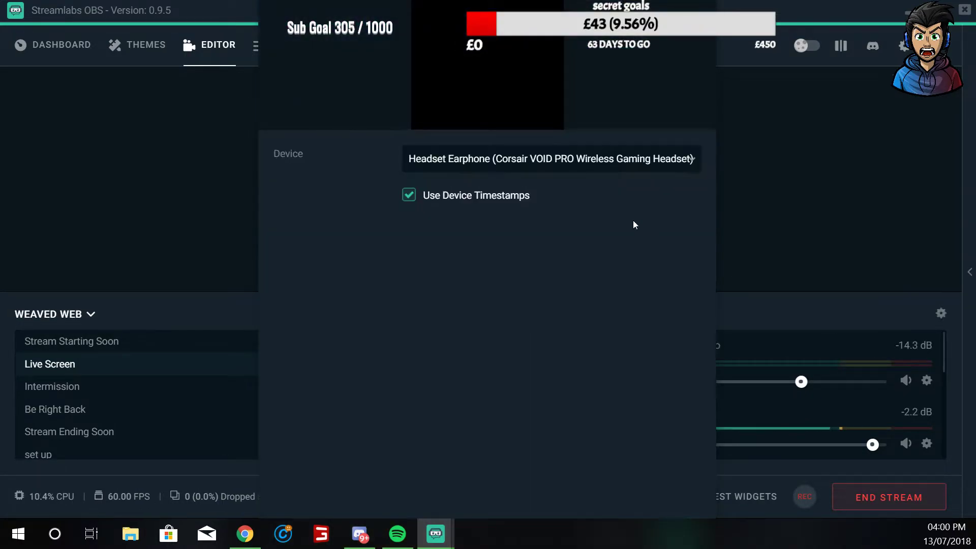
click(567, 167)
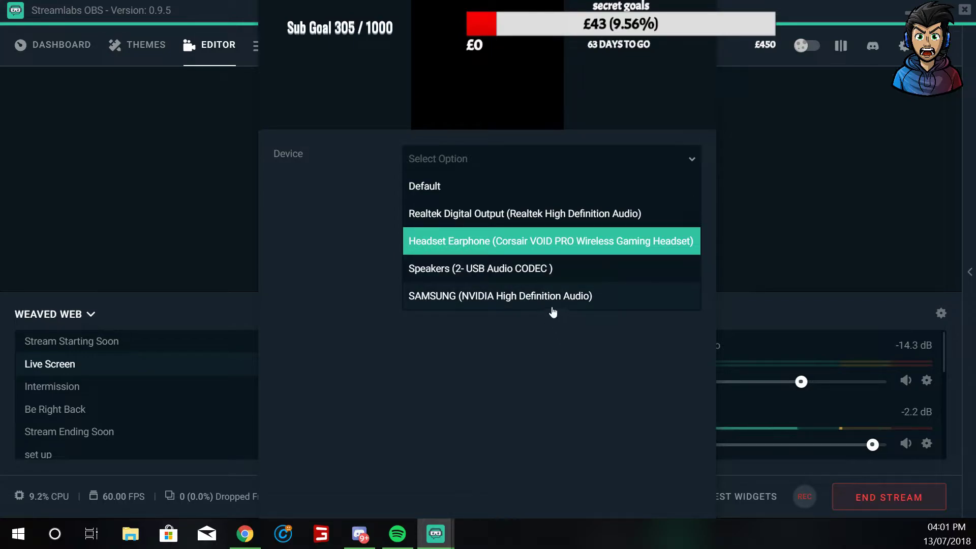
click(549, 242)
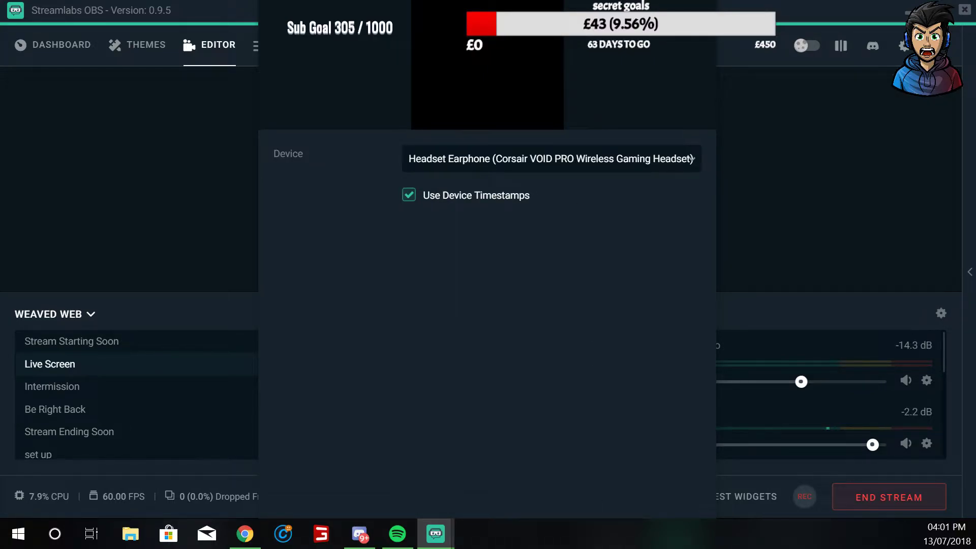
click(700, 517)
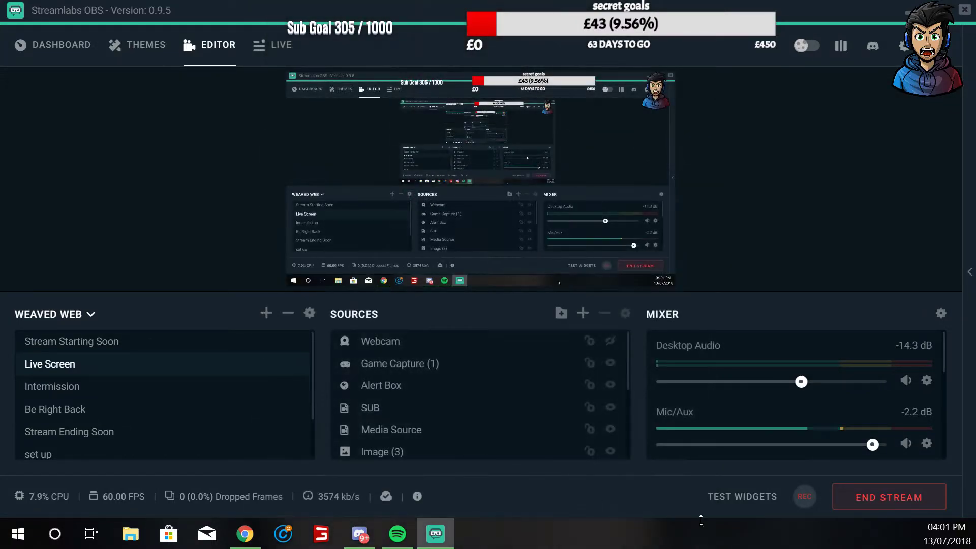
Step: Examine the filter types available for the Desktop Audio source without adding a filter
click(928, 381)
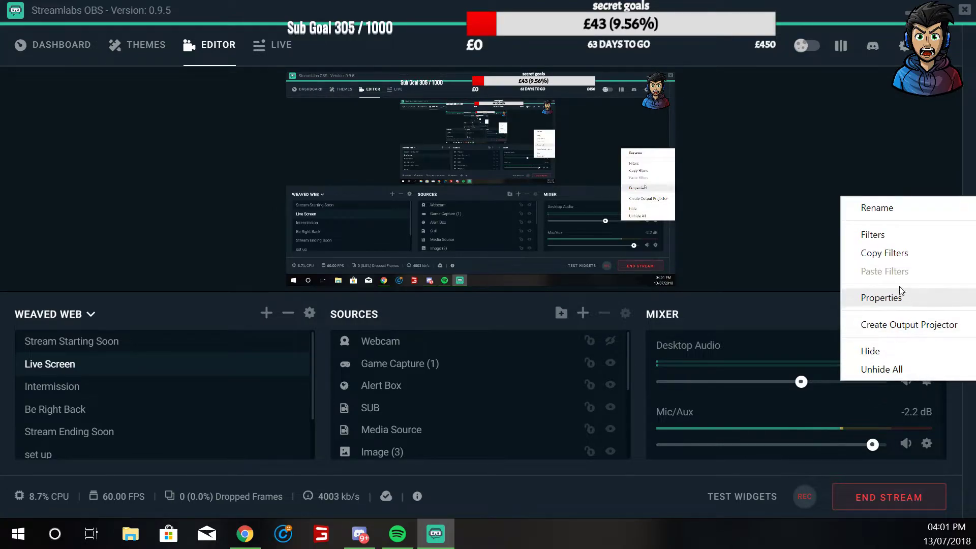
click(887, 238)
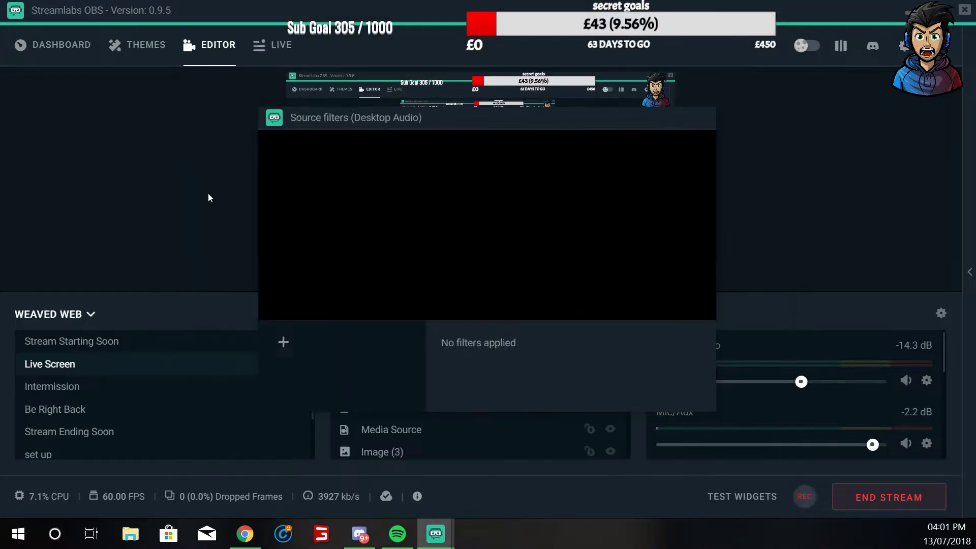
click(209, 189)
click(463, 162)
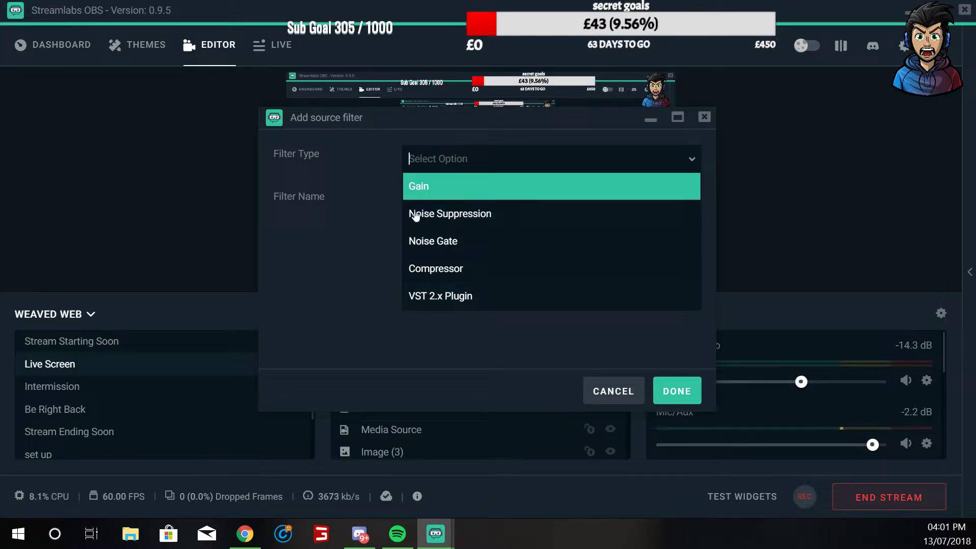
click(612, 395)
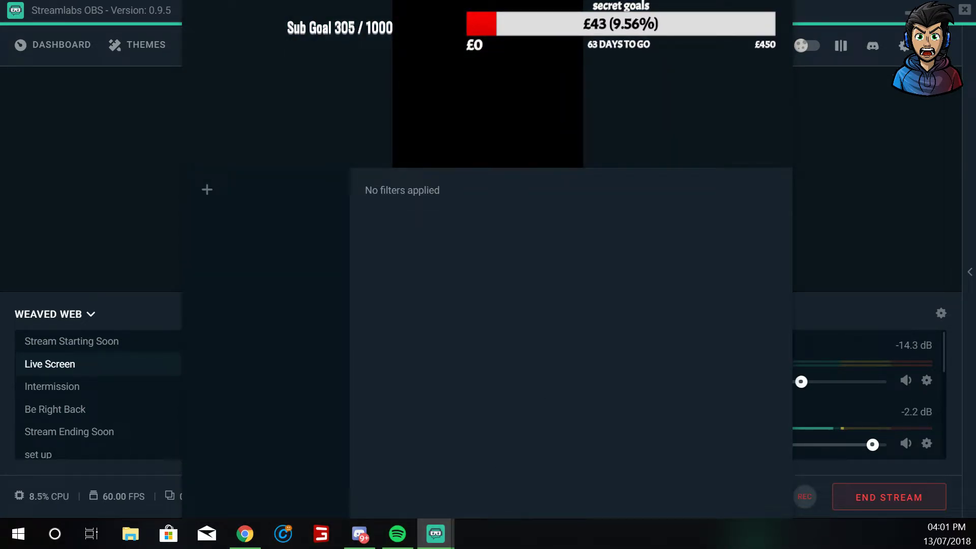
key(alt+F4)
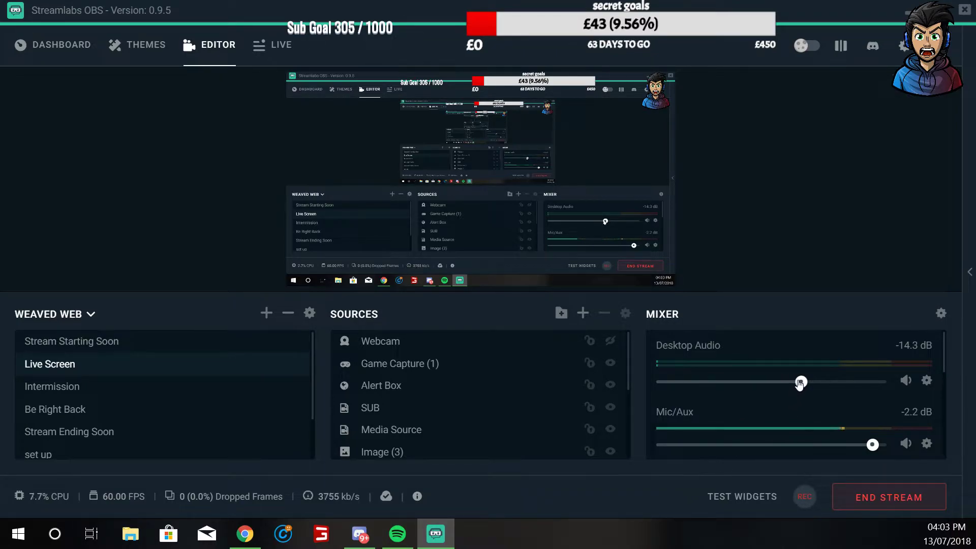
Step: Raise the Desktop Audio volume in the mixer to -5.8 dB
drag(802, 382, 852, 383)
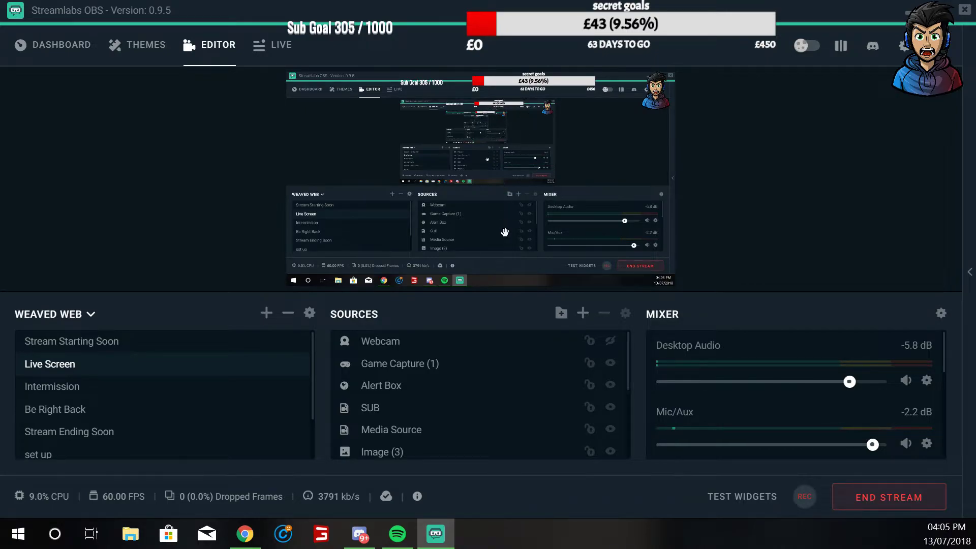
Step: Preview the Donation Goal, Subscription Goal and Chatbox widgets among the available sources without adding any of them
click(583, 314)
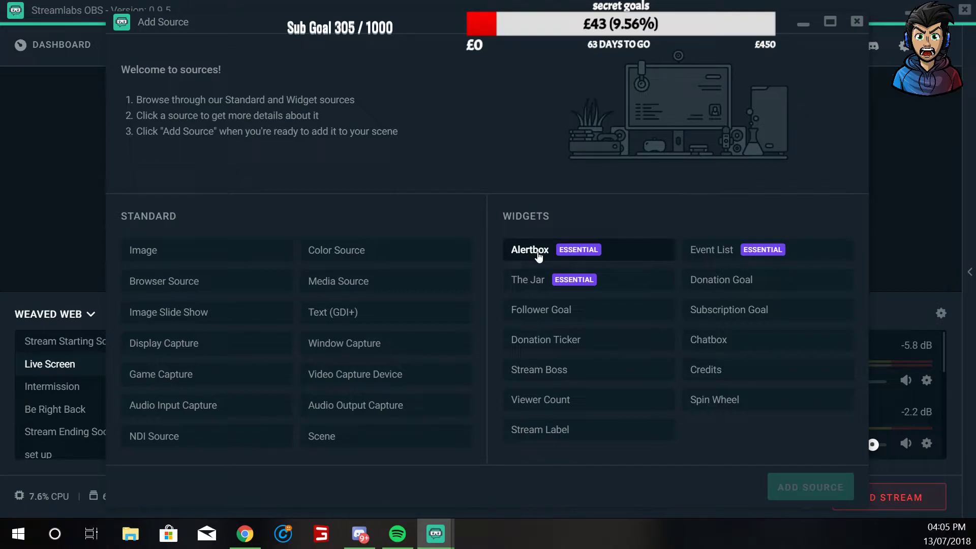
click(742, 281)
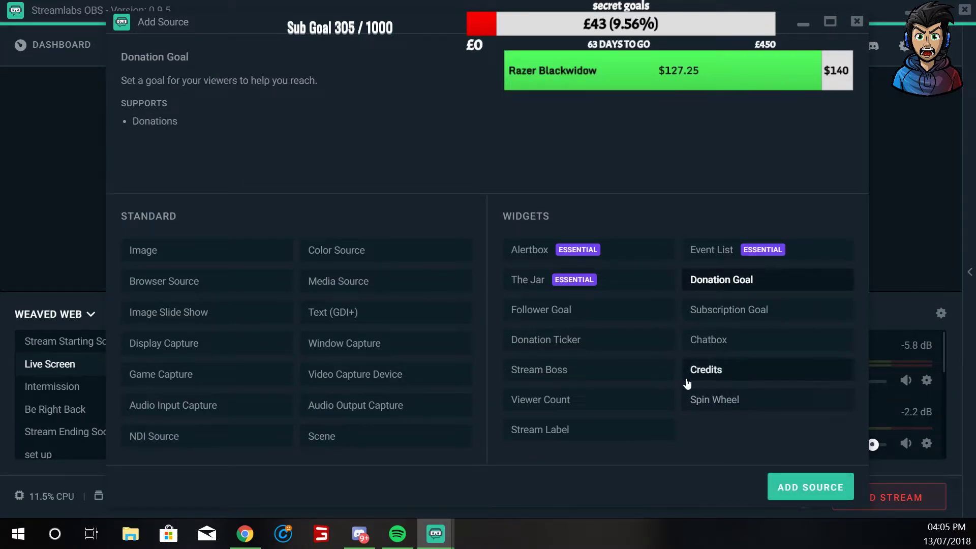
click(728, 309)
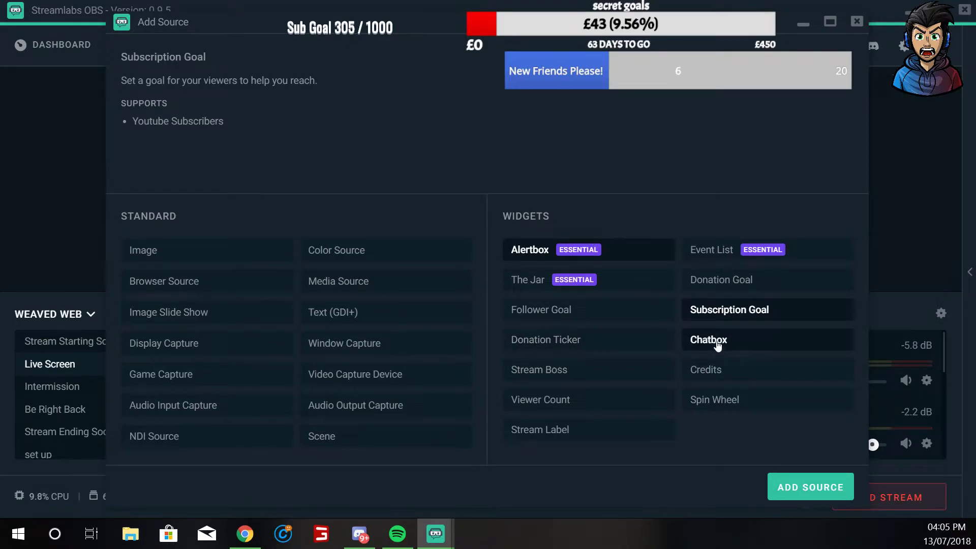
click(739, 344)
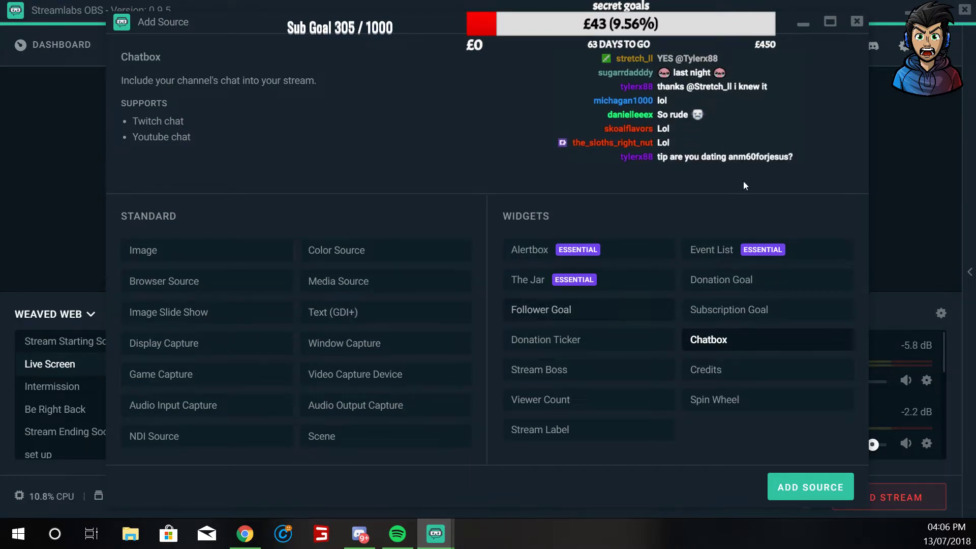
click(857, 22)
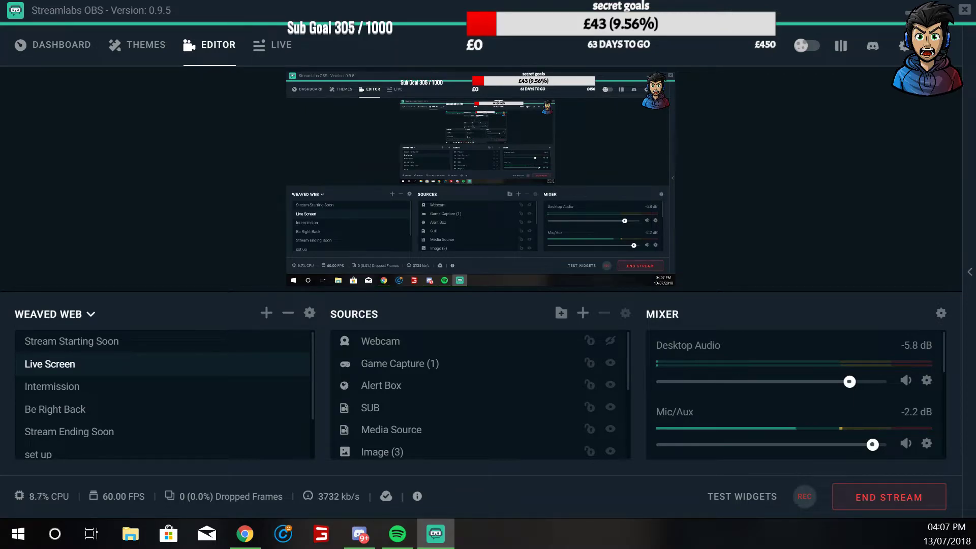
Step: Open the application settings and examine the General options and the Stream service configuration
click(906, 46)
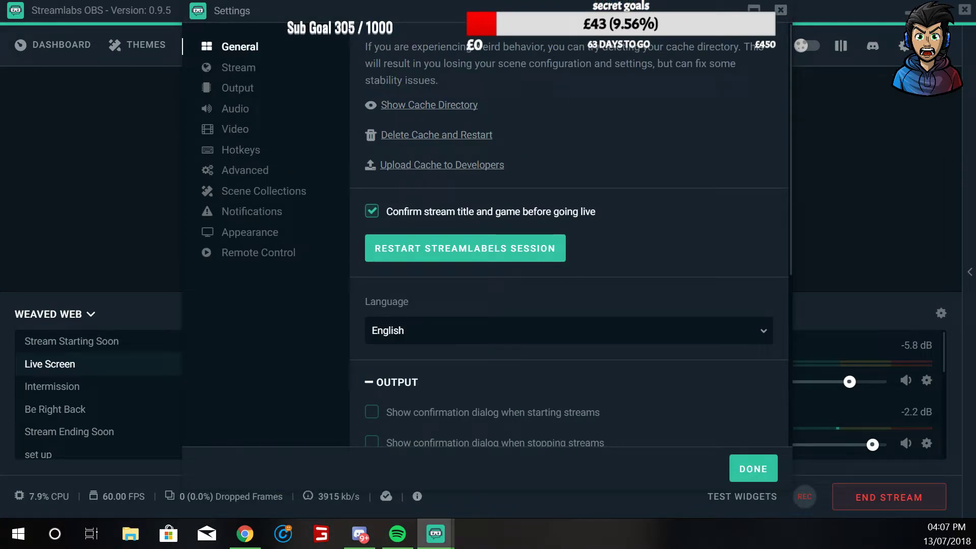
click(754, 9)
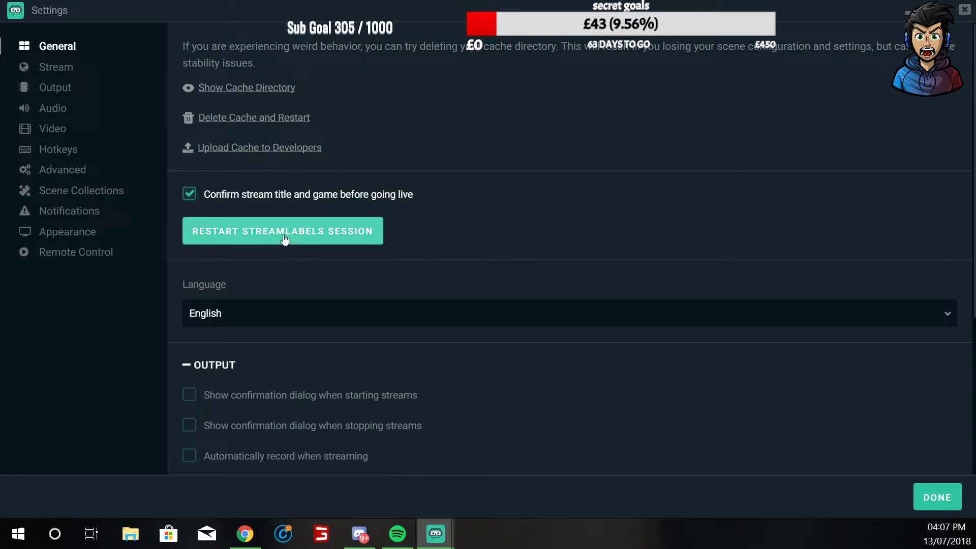
scroll(327, 247, down, 5)
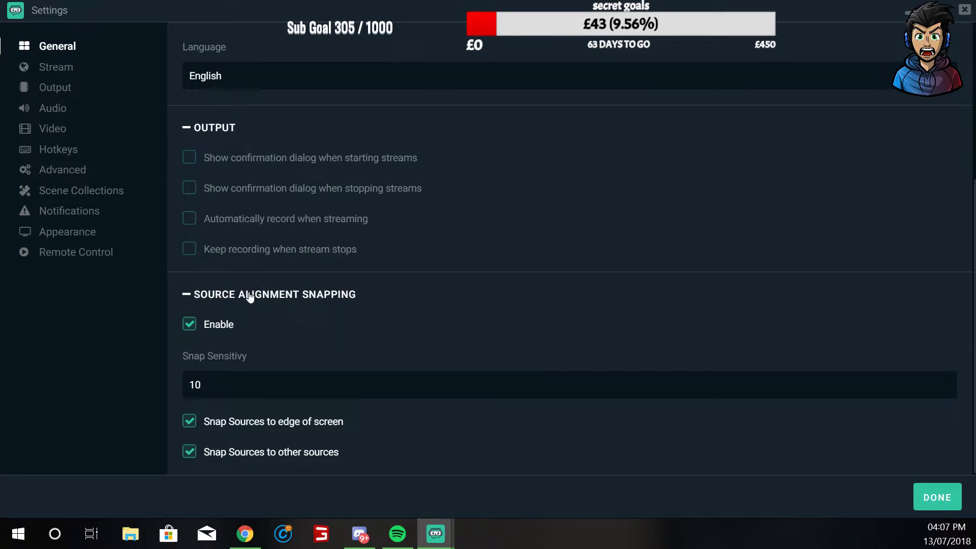
scroll(249, 297, up, 1)
scroll(249, 300, up, 4)
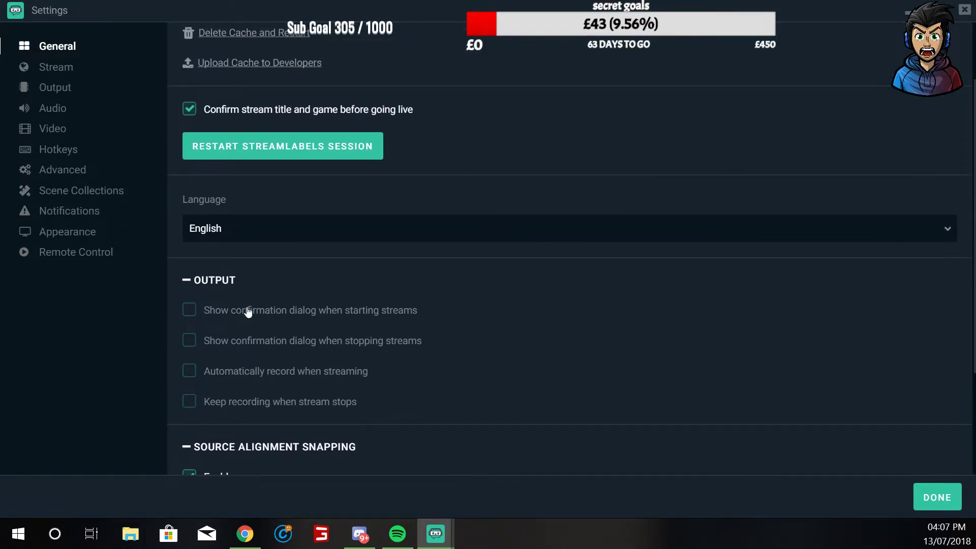
click(56, 68)
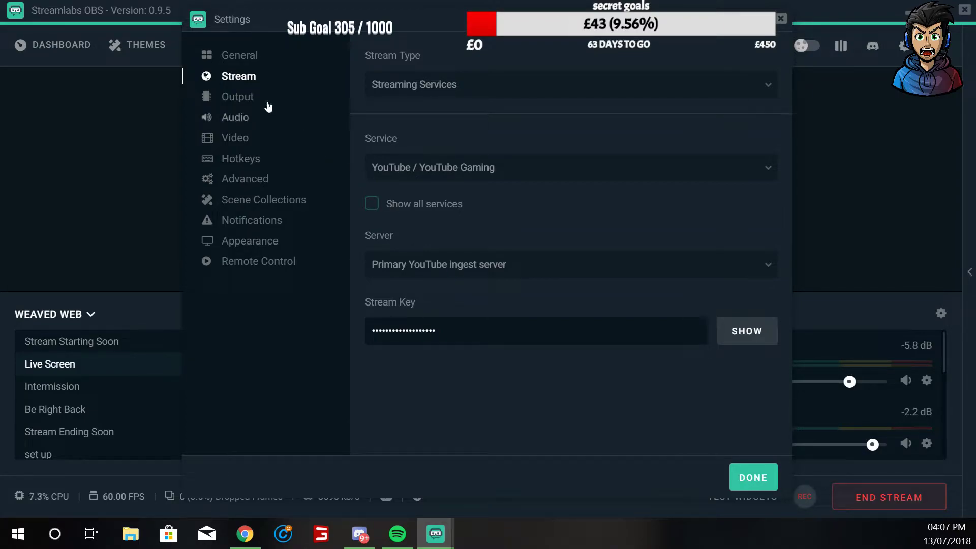
Step: Examine the streaming output settings, from the encoder, rate control and bitrate through keyframe interval, preset and profile to B-frames
click(240, 97)
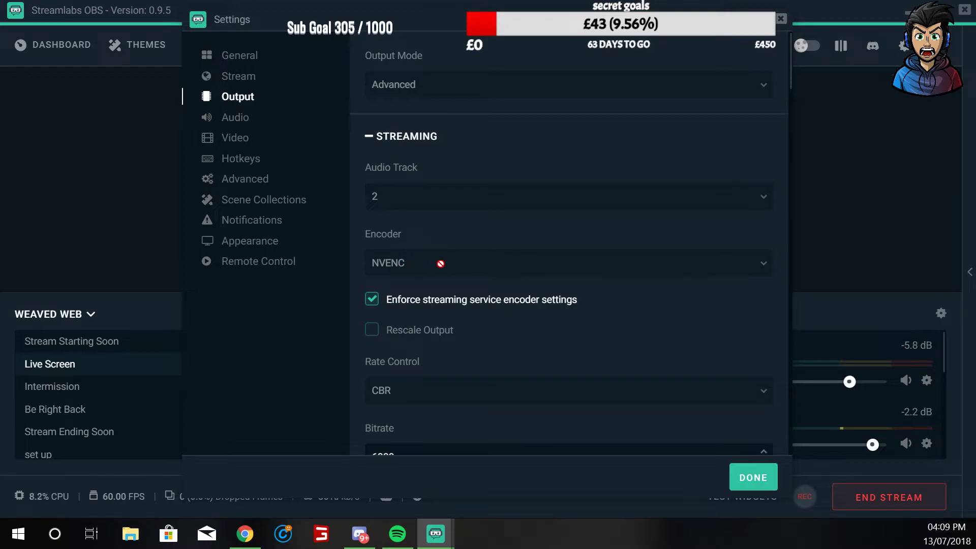
scroll(464, 261, down, 2)
scroll(463, 262, down, 2)
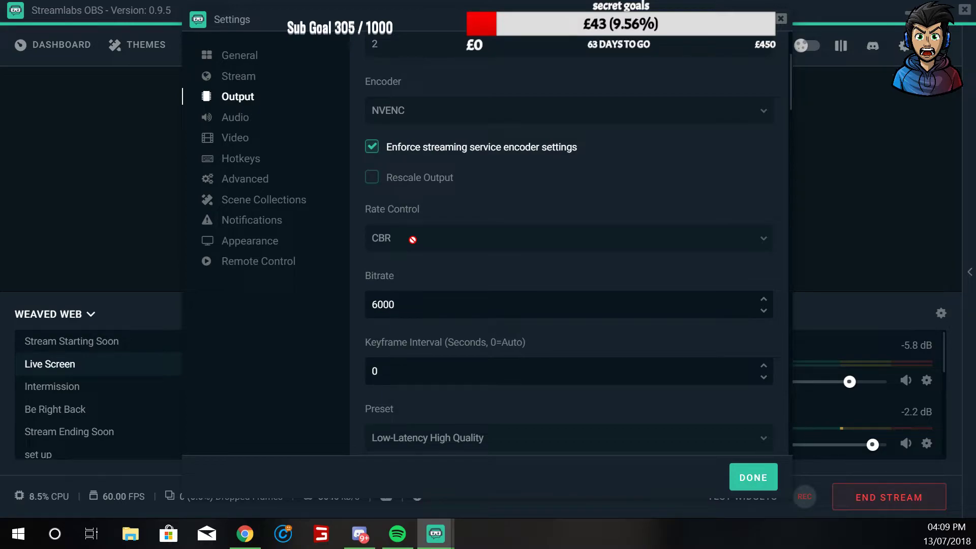
scroll(424, 266, down, 2)
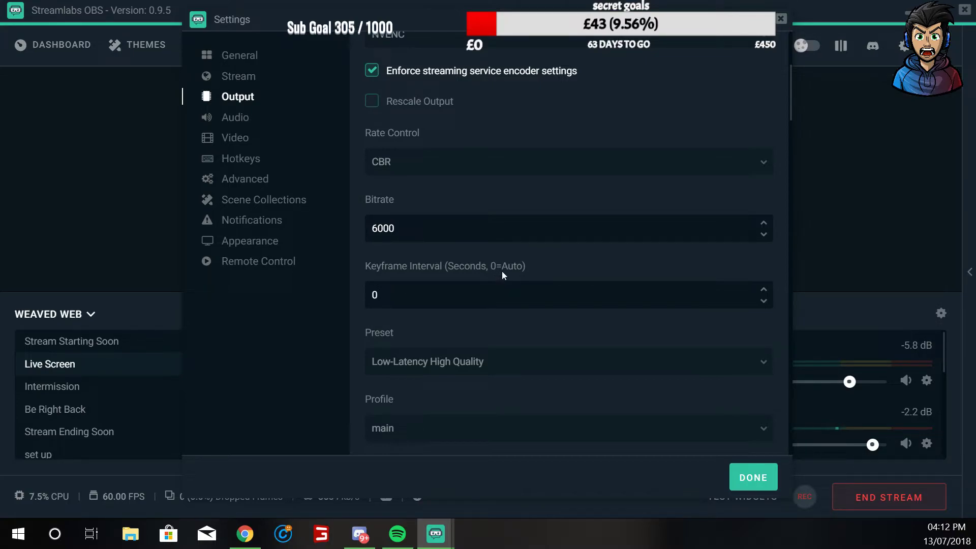
scroll(499, 272, down, 3)
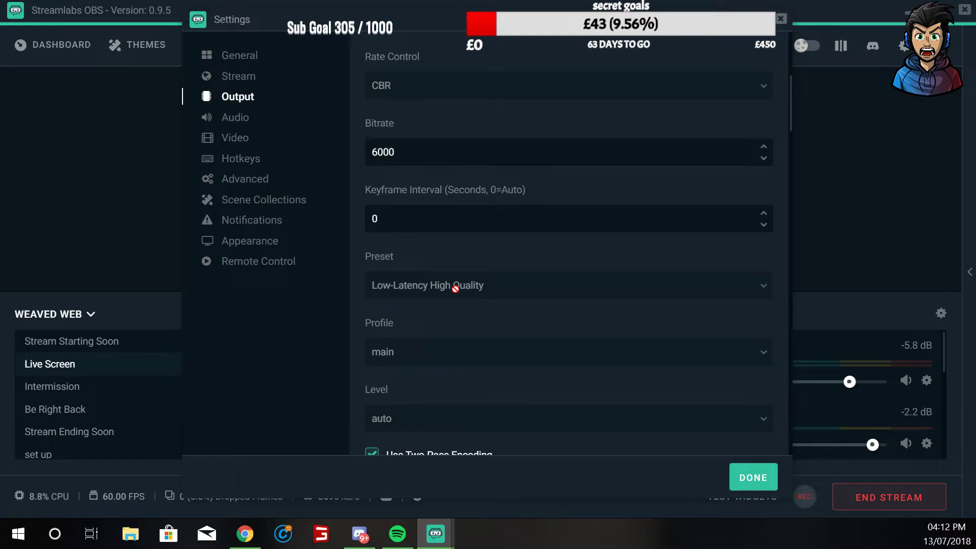
scroll(460, 262, down, 3)
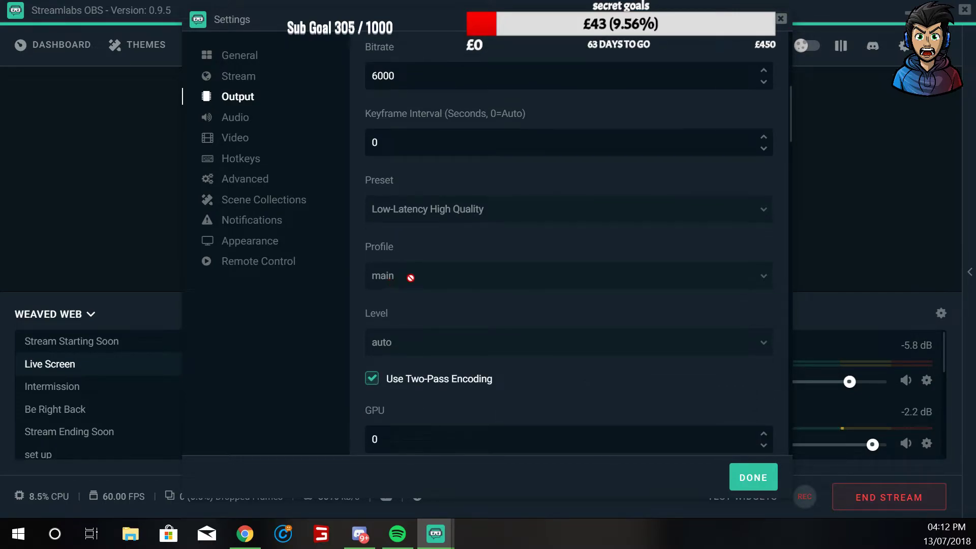
scroll(419, 304, down, 3)
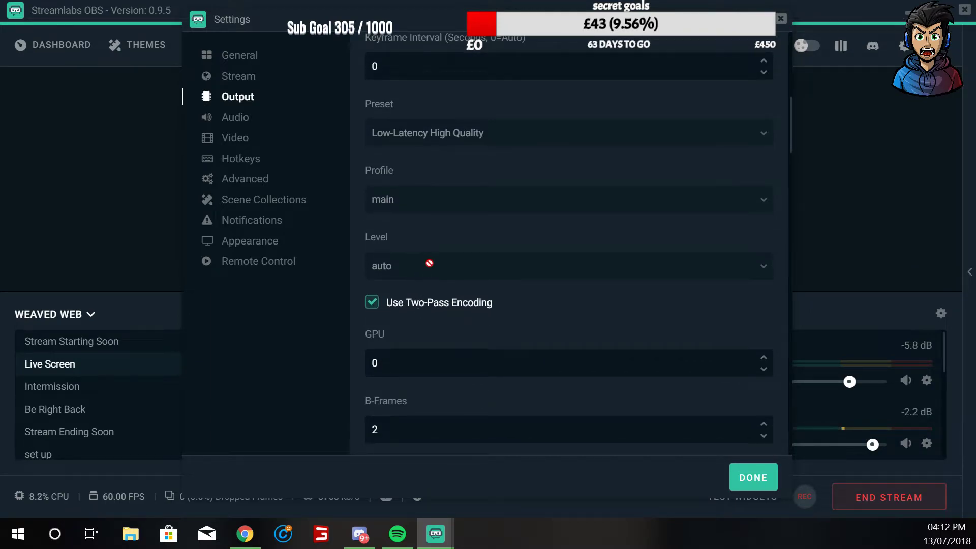
scroll(442, 268, down, 3)
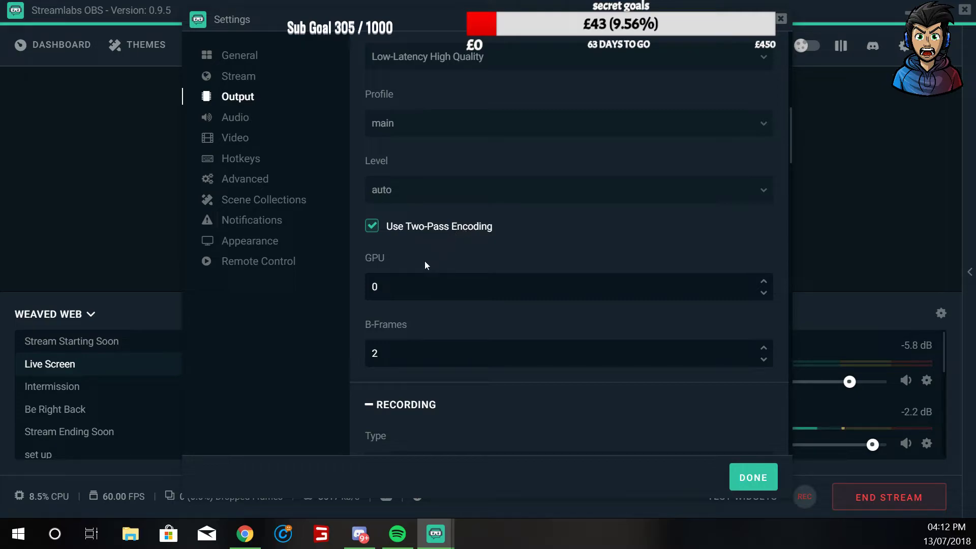
scroll(432, 281, down, 3)
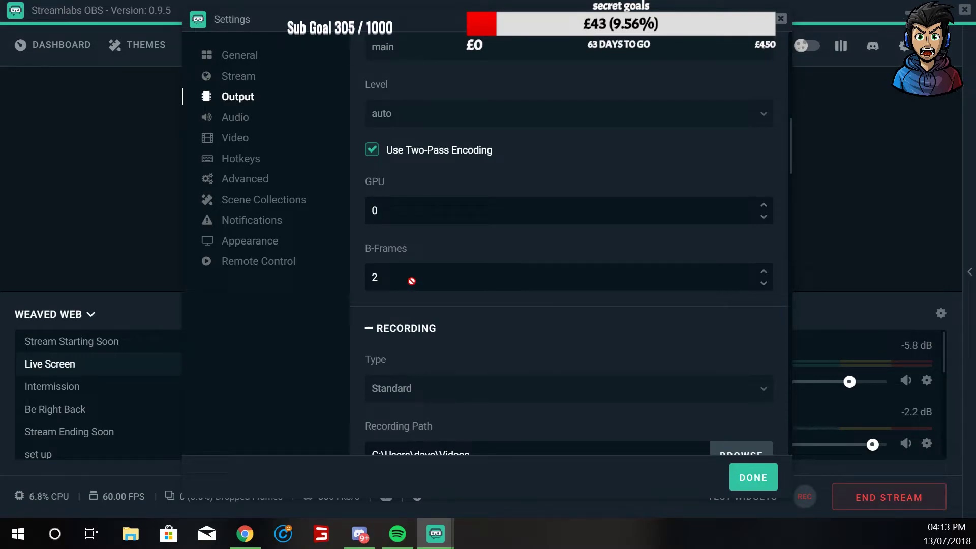
scroll(465, 235, up, 5)
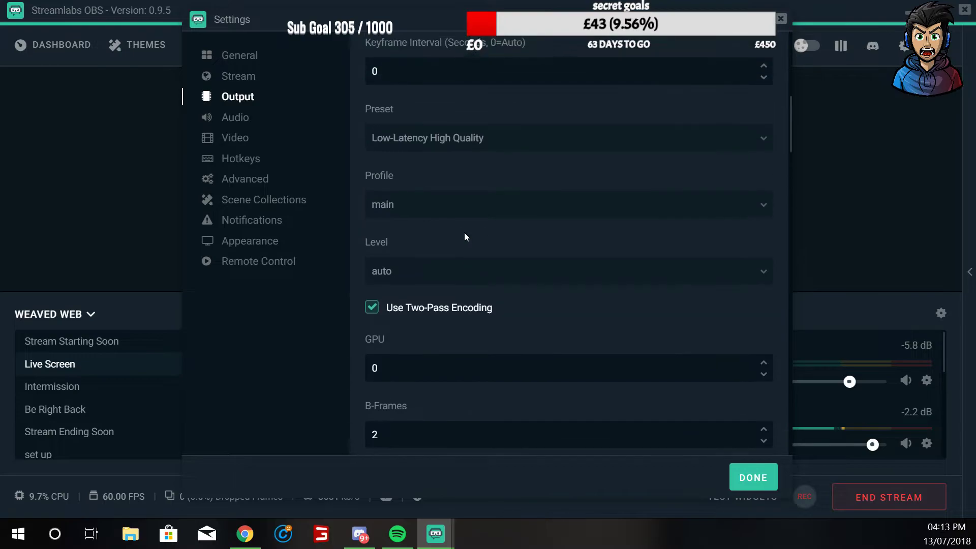
scroll(465, 237, down, 6)
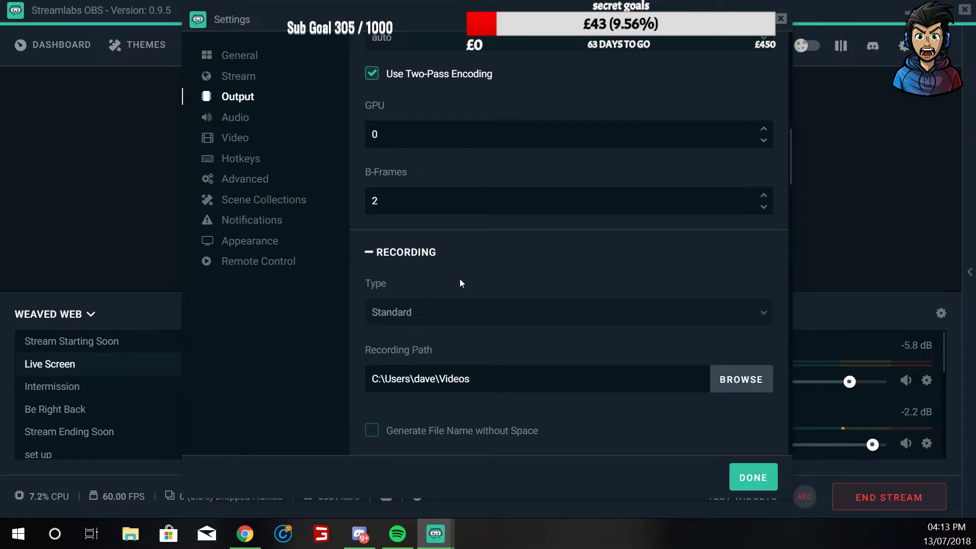
scroll(460, 283, up, 3)
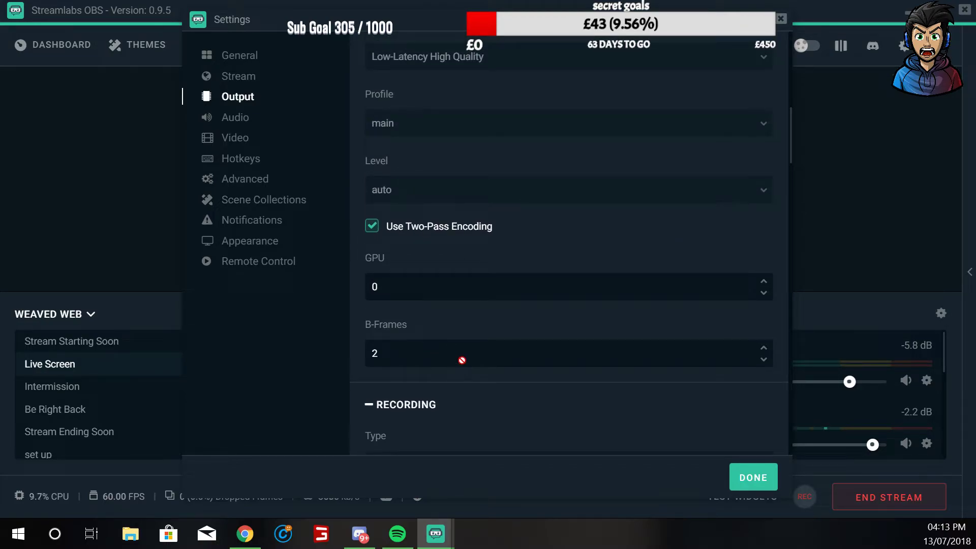
Step: Examine the recording output settings, including the recording path, format, audio track, encoder, bitrate and two-pass encoding
scroll(462, 351, down, 3)
scroll(464, 352, down, 2)
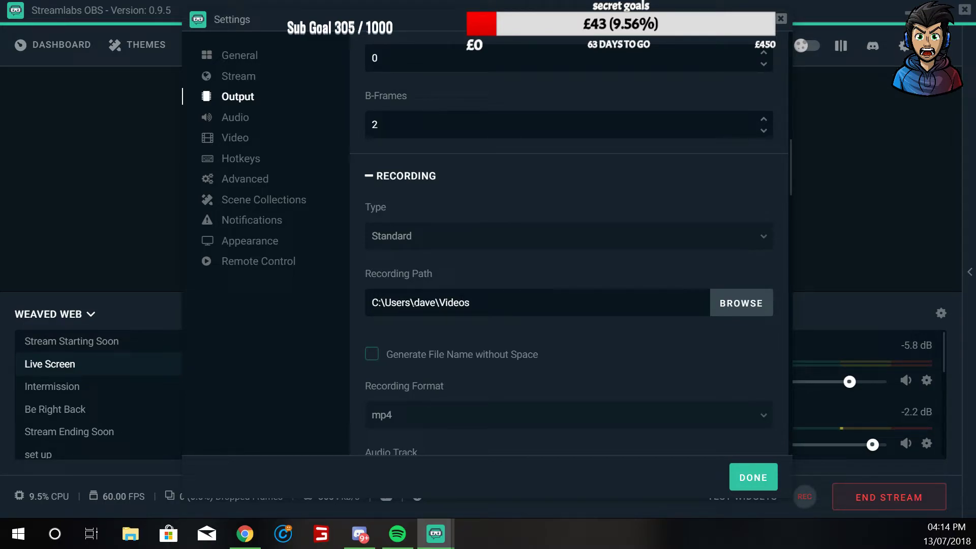
scroll(487, 304, down, 3)
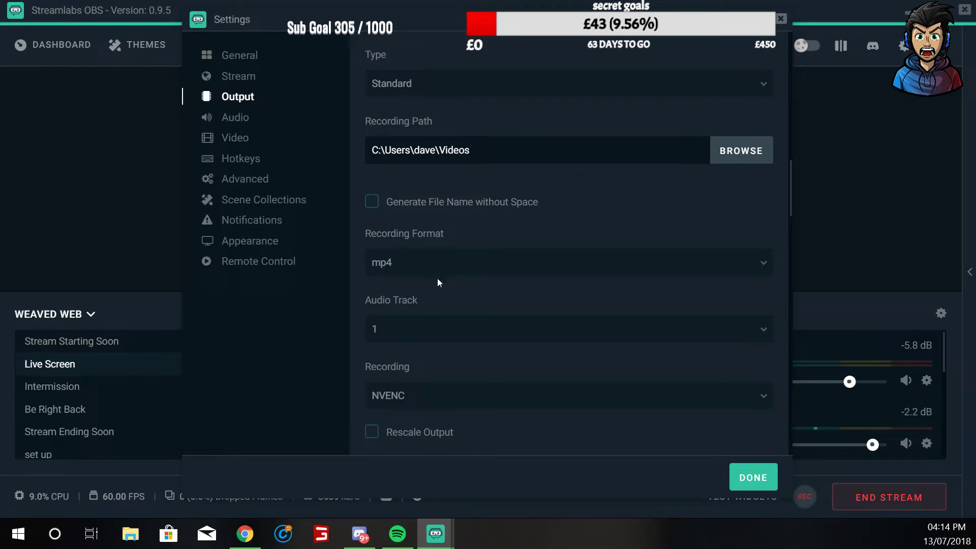
scroll(441, 282, down, 3)
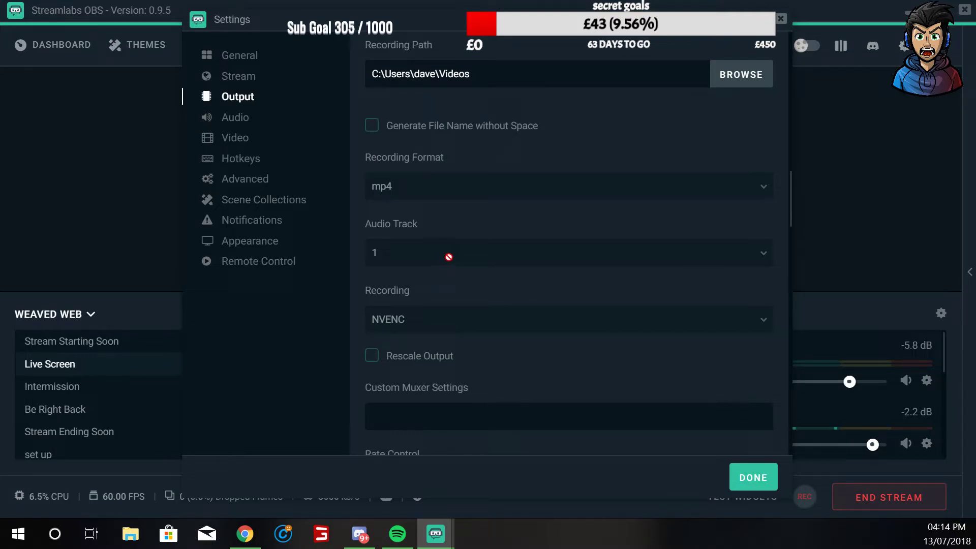
scroll(447, 259, down, 3)
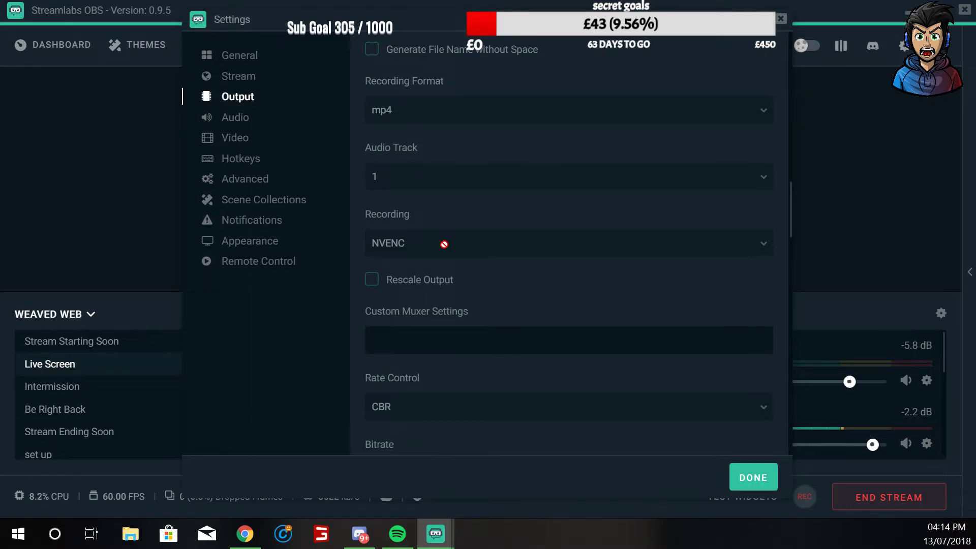
scroll(445, 245, down, 3)
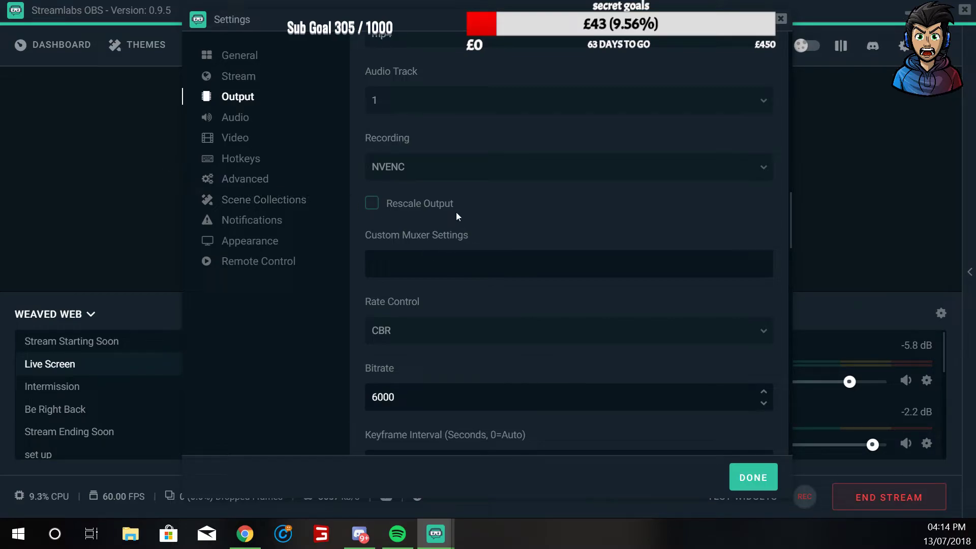
scroll(484, 234, down, 3)
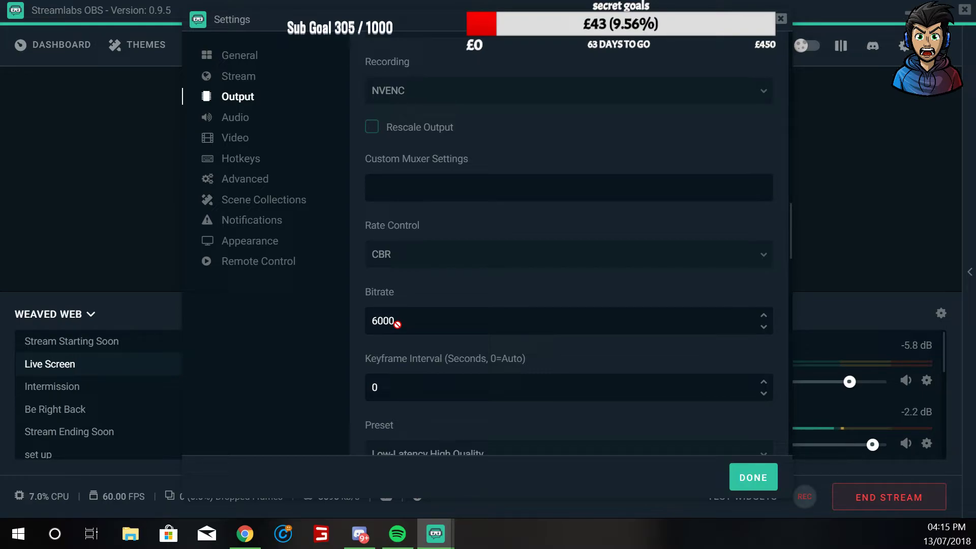
scroll(397, 323, down, 2)
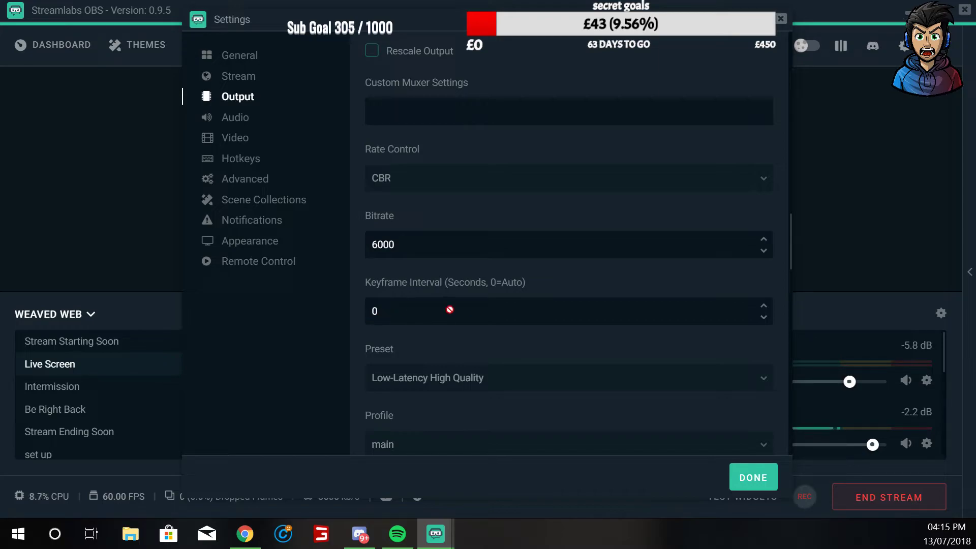
scroll(522, 279, down, 2)
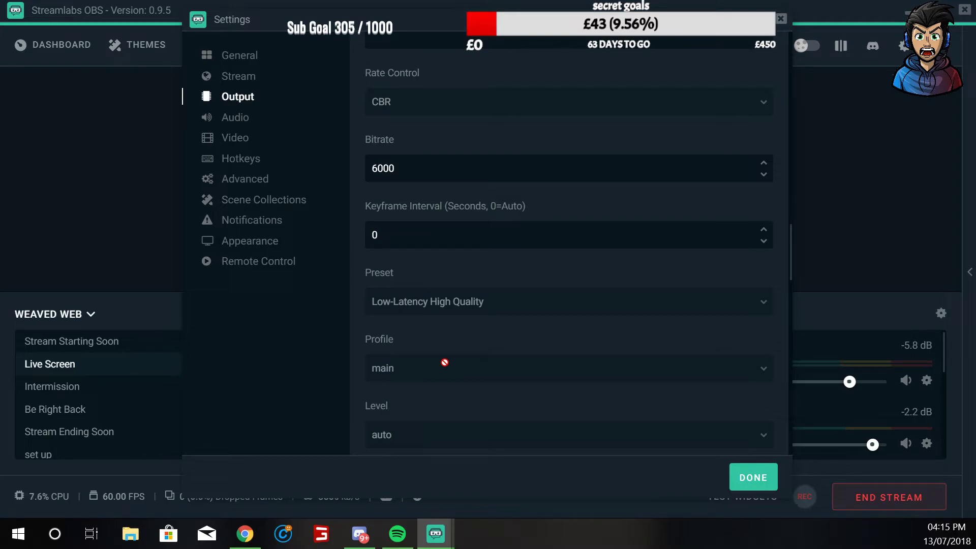
scroll(442, 360, down, 2)
scroll(441, 359, down, 3)
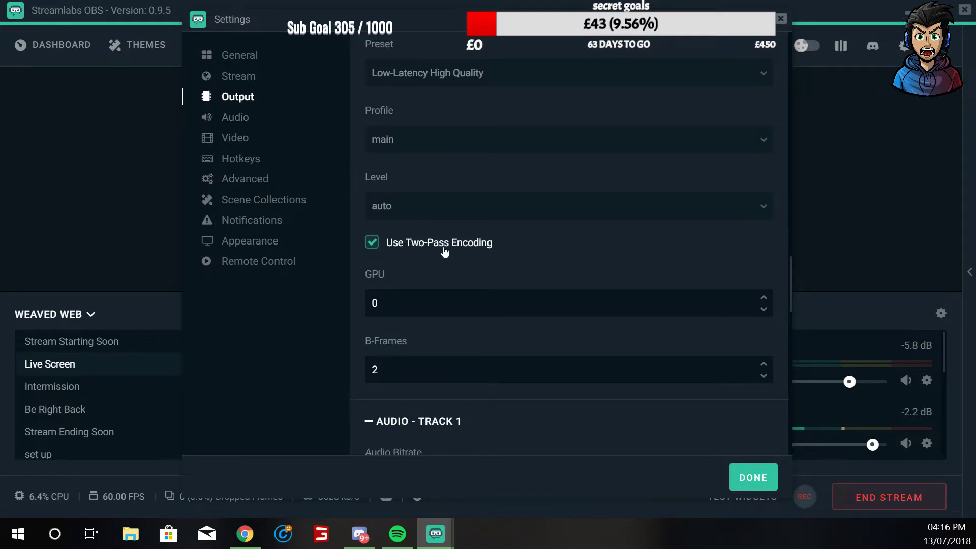
Step: Look through the bitrate and name settings of the individual audio tracks in the output configuration
scroll(443, 251, down, 10)
scroll(457, 255, down, 3)
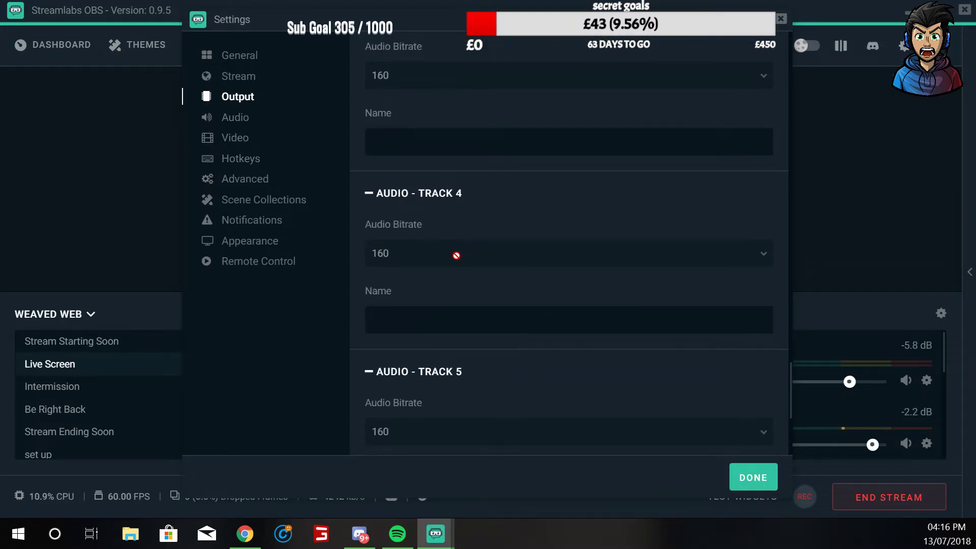
scroll(461, 290, up, 12)
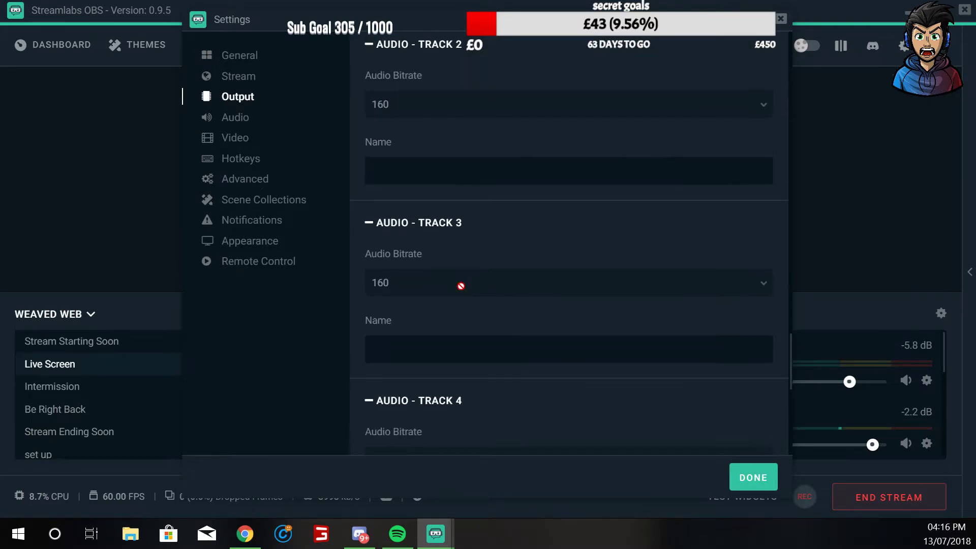
scroll(461, 289, down, 2)
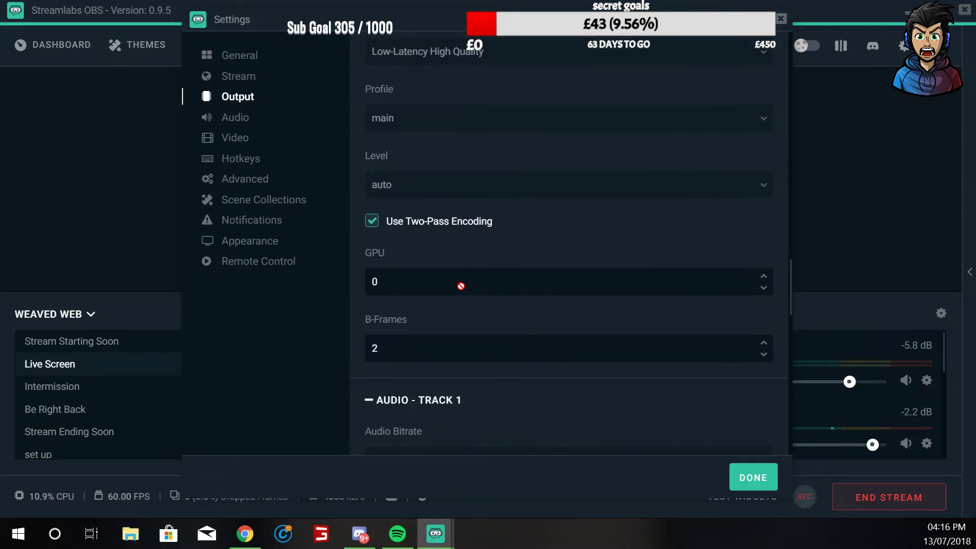
Step: Review the desktop and microphone device assignments, as well as the video resolution, downscale filter and frame rate settings
click(239, 122)
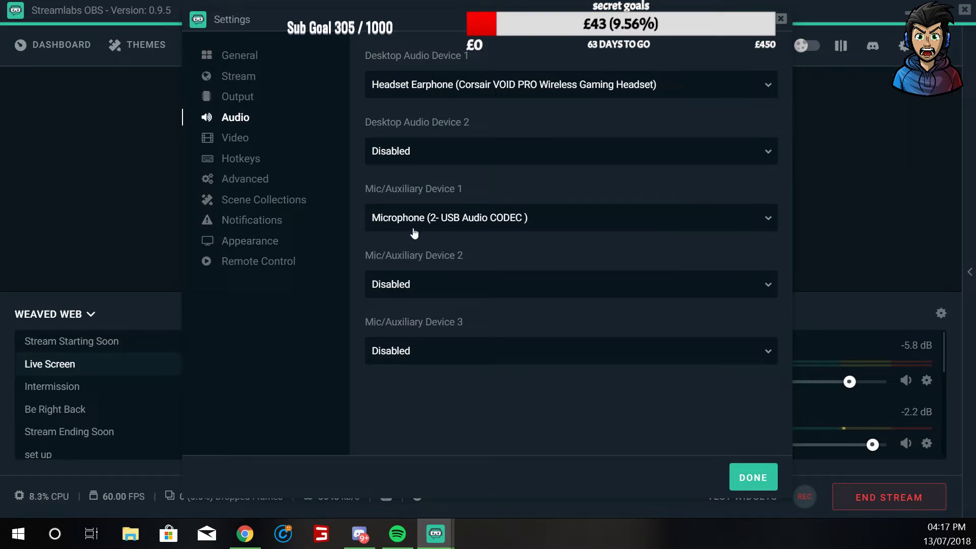
click(238, 140)
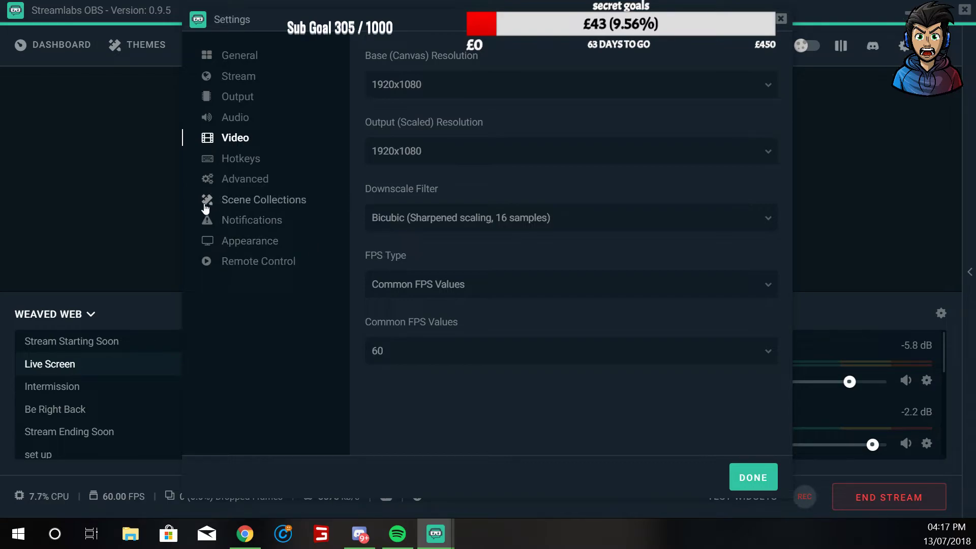
click(779, 21)
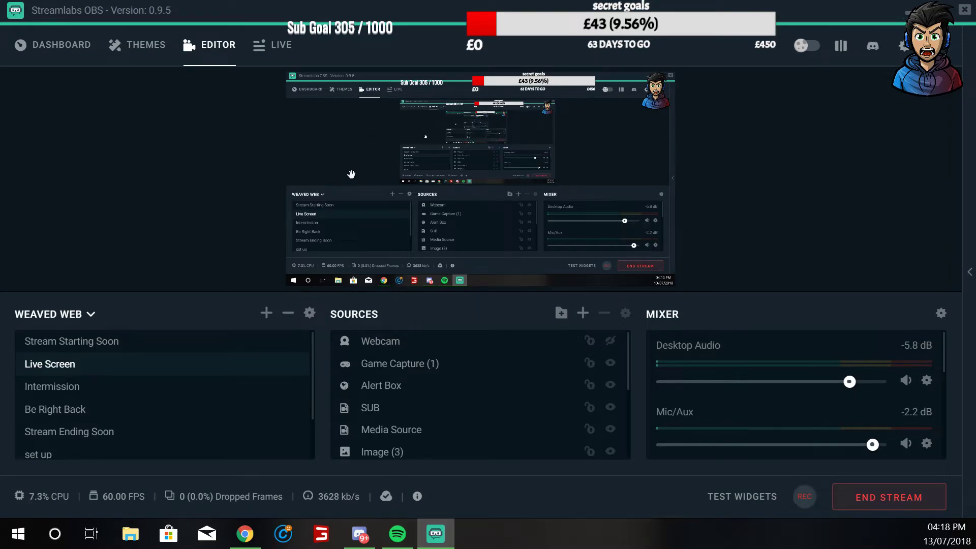
click(903, 45)
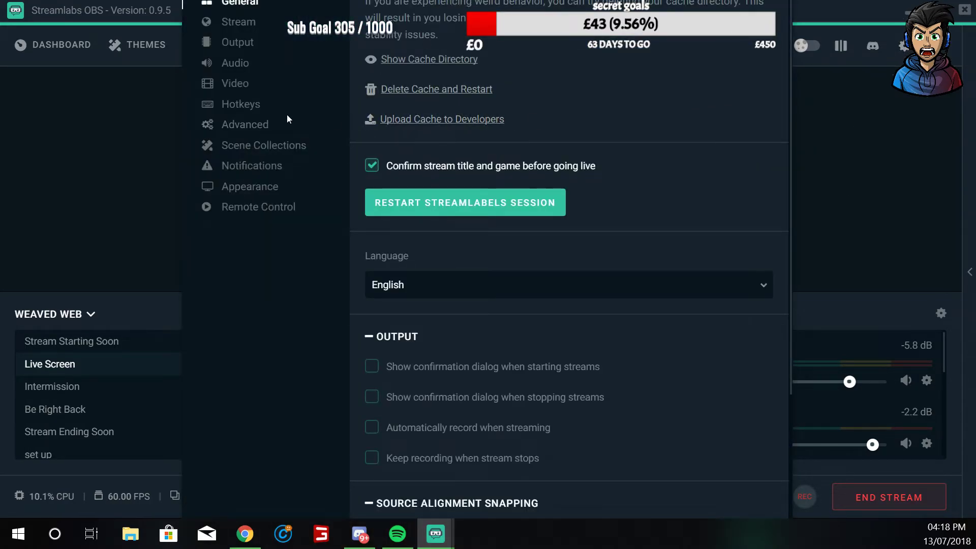
click(238, 85)
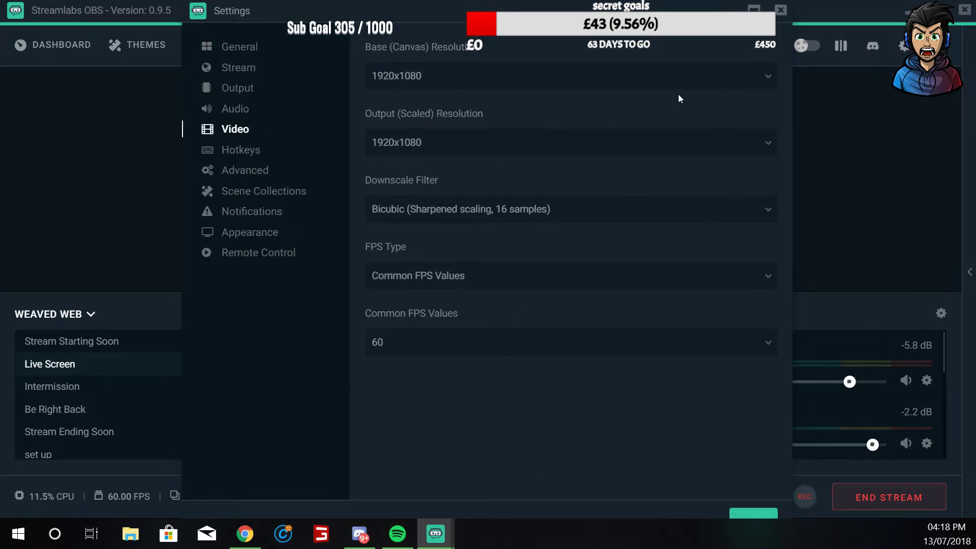
click(754, 9)
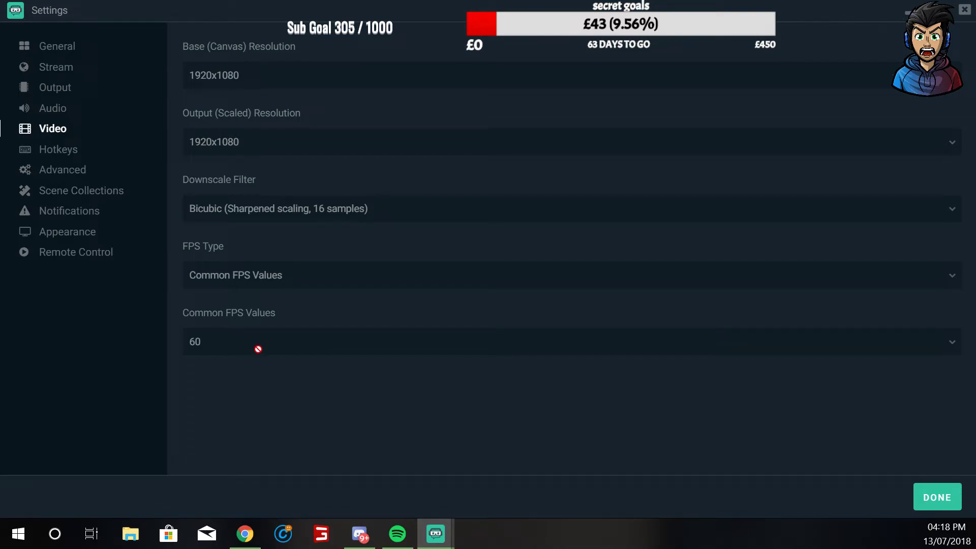
Step: Examine the advanced settings for process priority, video color, audio monitoring and stream delay
click(72, 171)
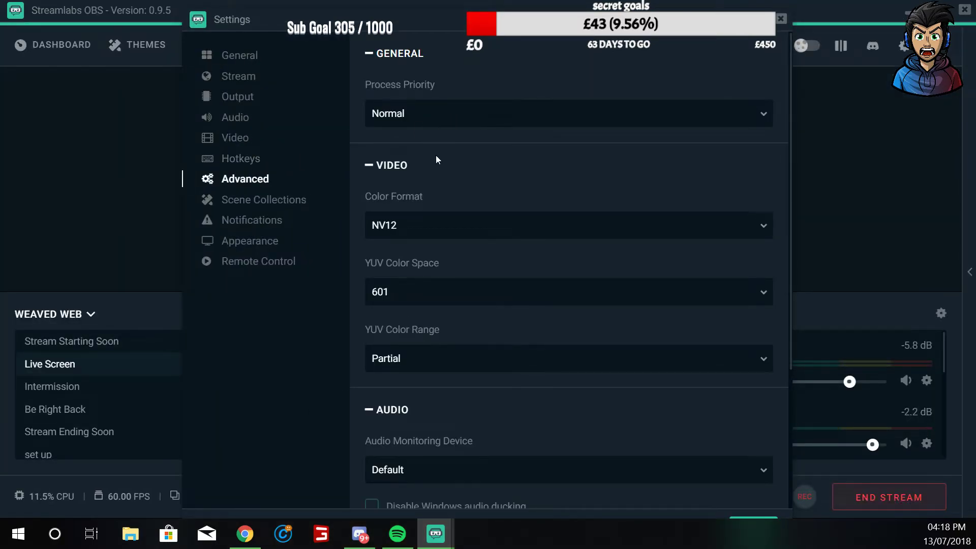
scroll(436, 162, down, 1)
scroll(437, 165, down, 3)
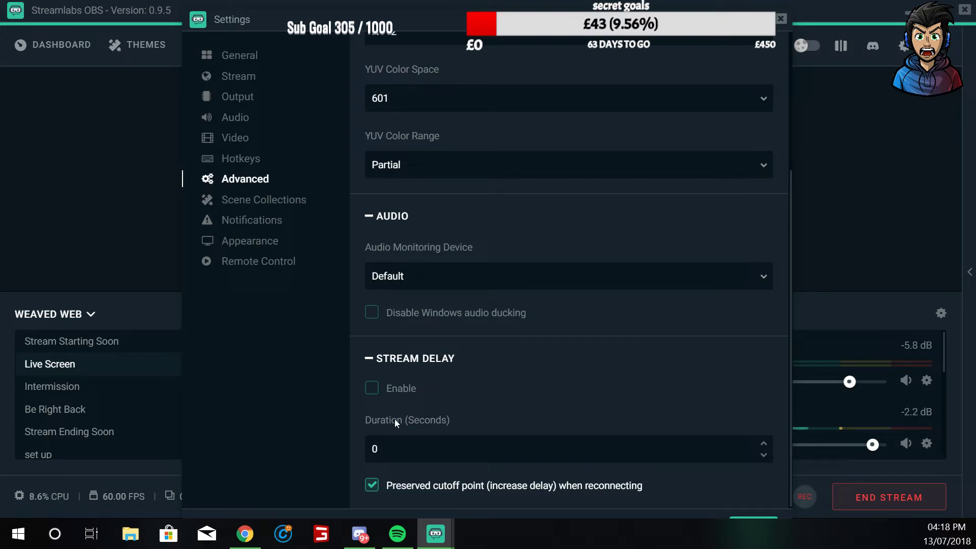
scroll(401, 419, up, 4)
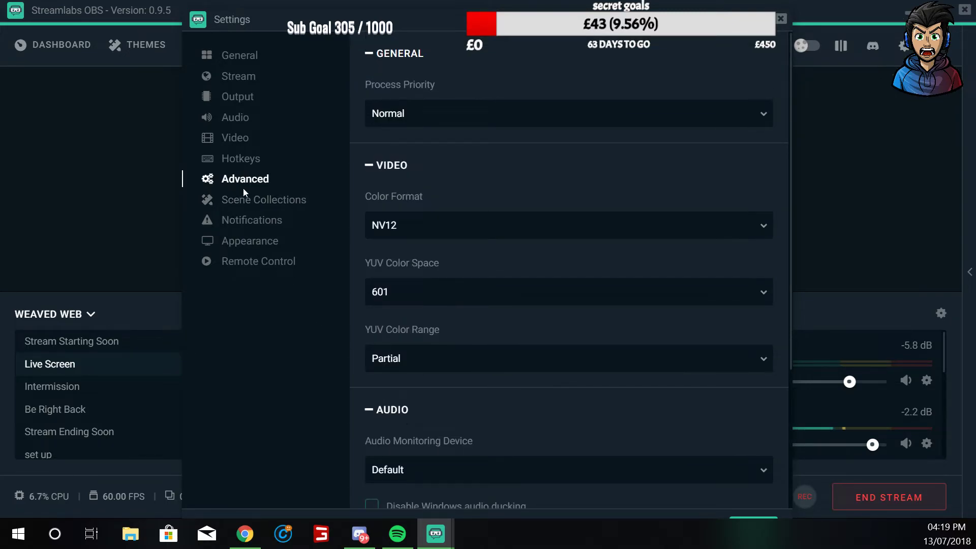
Step: View the scene collection options and turn off Night mode in the appearance settings
click(256, 203)
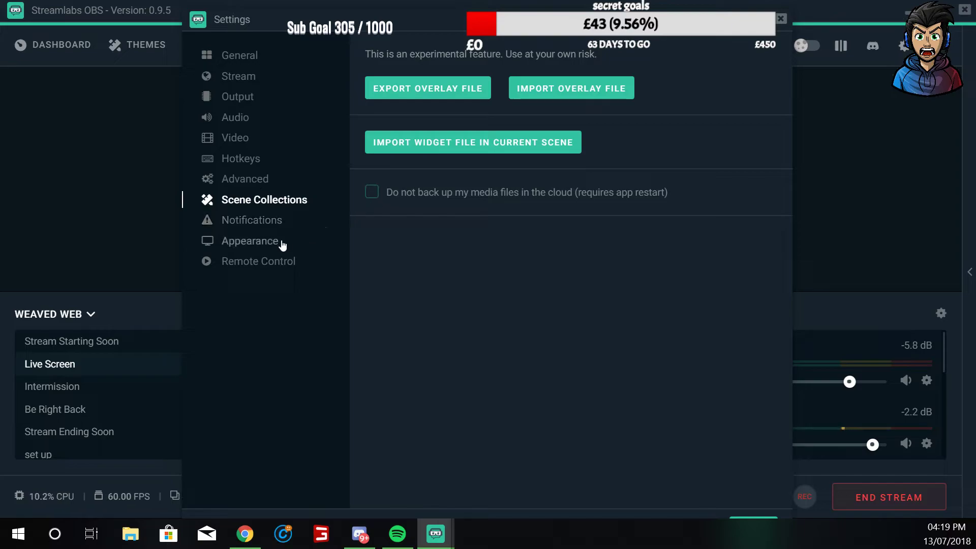
click(260, 242)
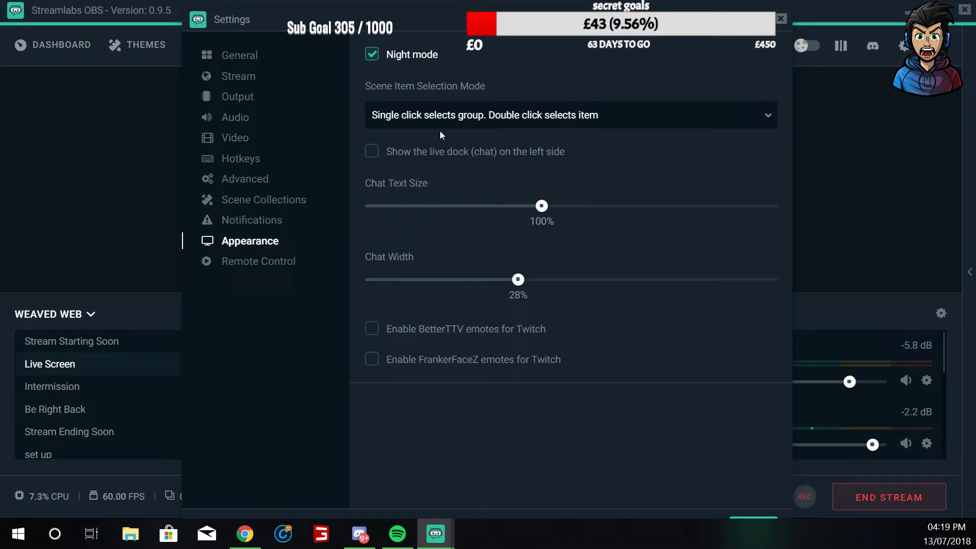
click(370, 57)
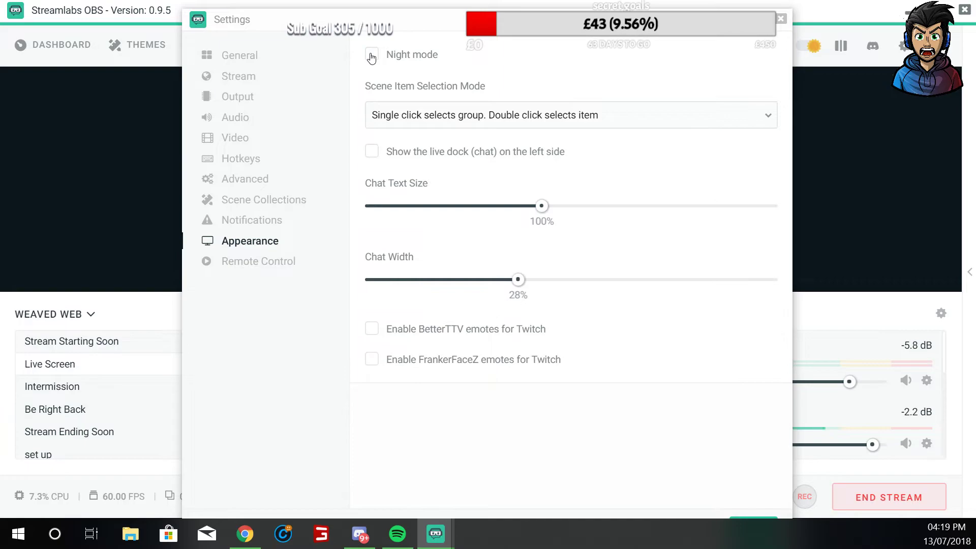
Step: Turn Night mode back on and set the scene item selection mode to "Single click selects group. Double click selects item"
click(371, 56)
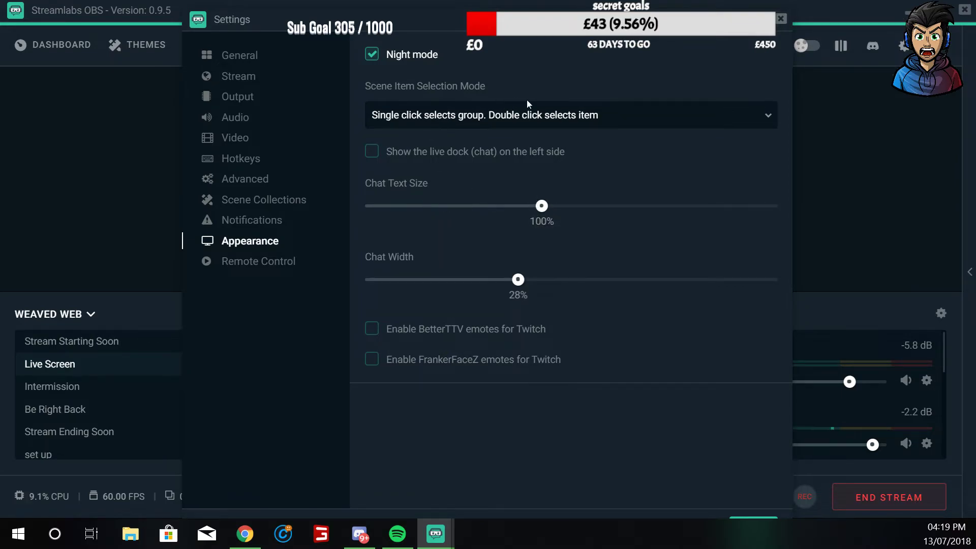
click(630, 121)
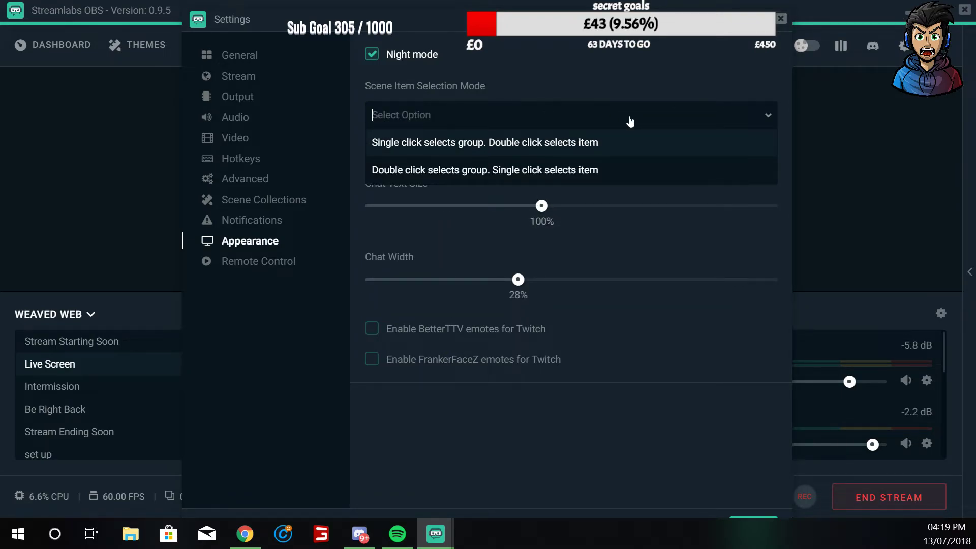
click(515, 143)
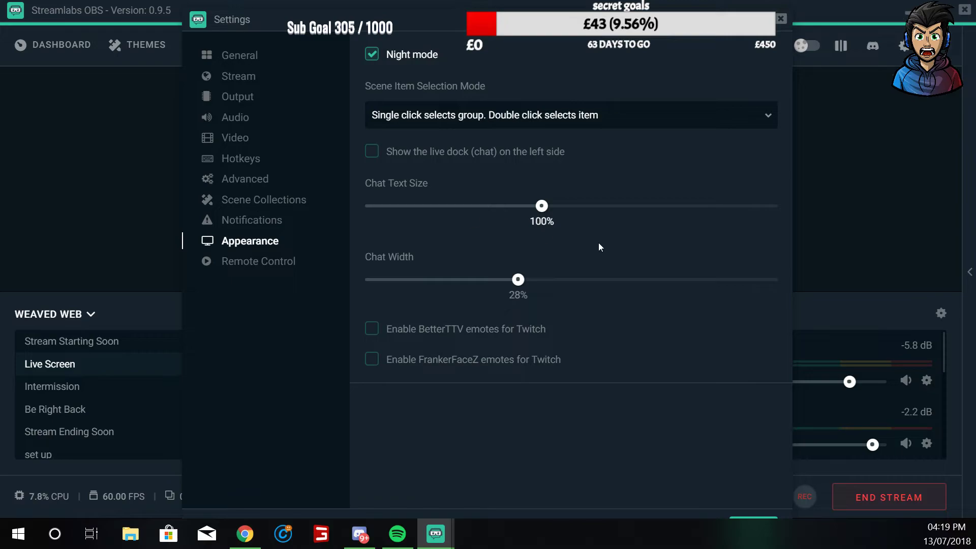
Step: Expand the live chat dock to view it, collapse it again and return to the appearance settings
click(970, 269)
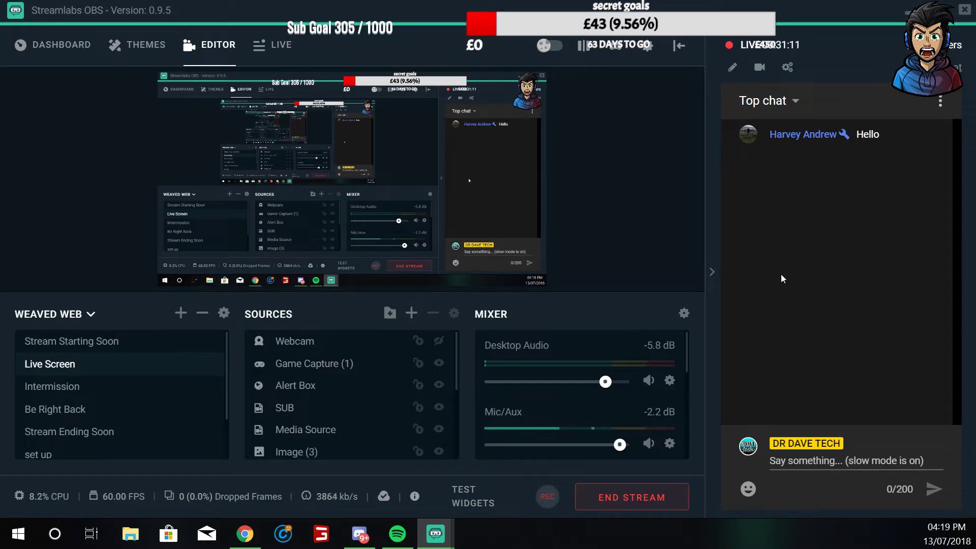
click(711, 274)
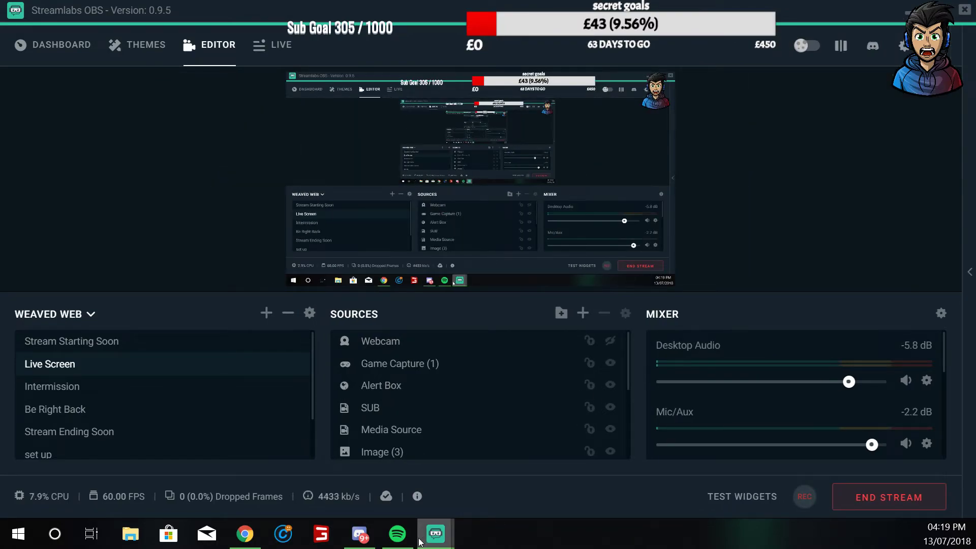
mouse_move(431, 536)
click(525, 454)
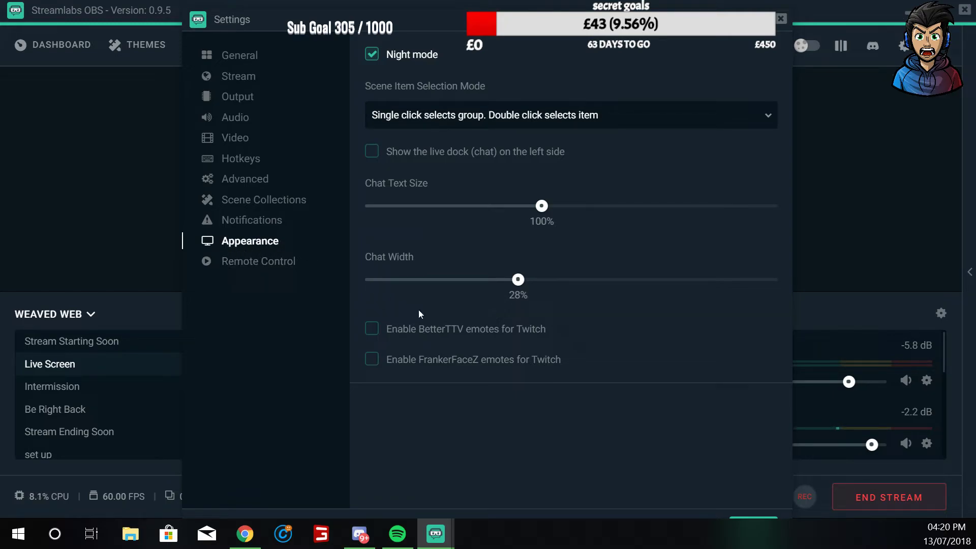
Step: Review the remote control and general settings, and check the notifications from the editor
click(256, 267)
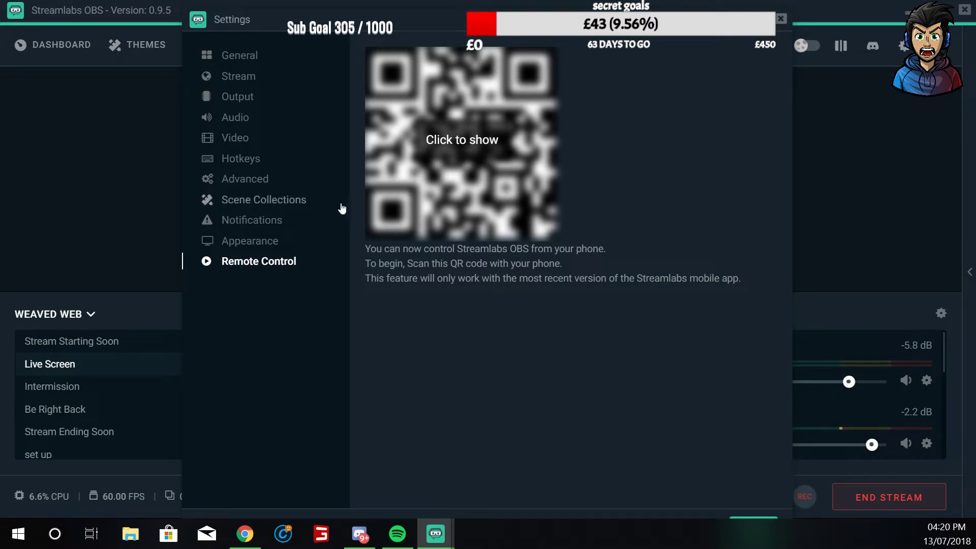
click(245, 59)
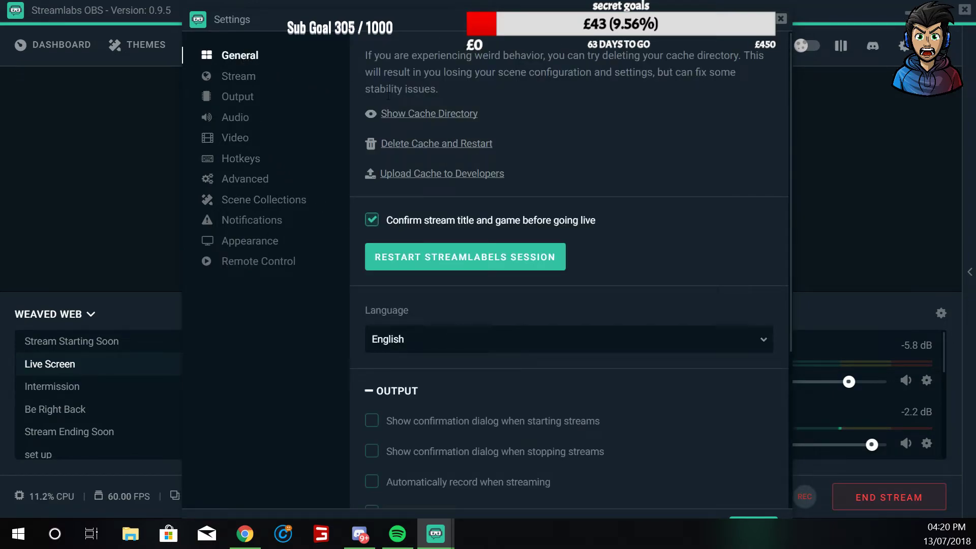
click(781, 20)
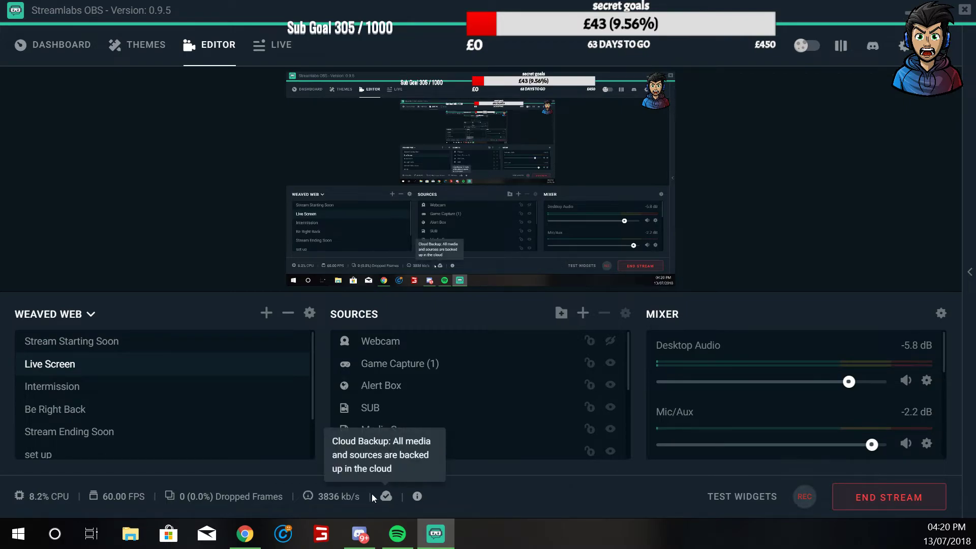
click(417, 496)
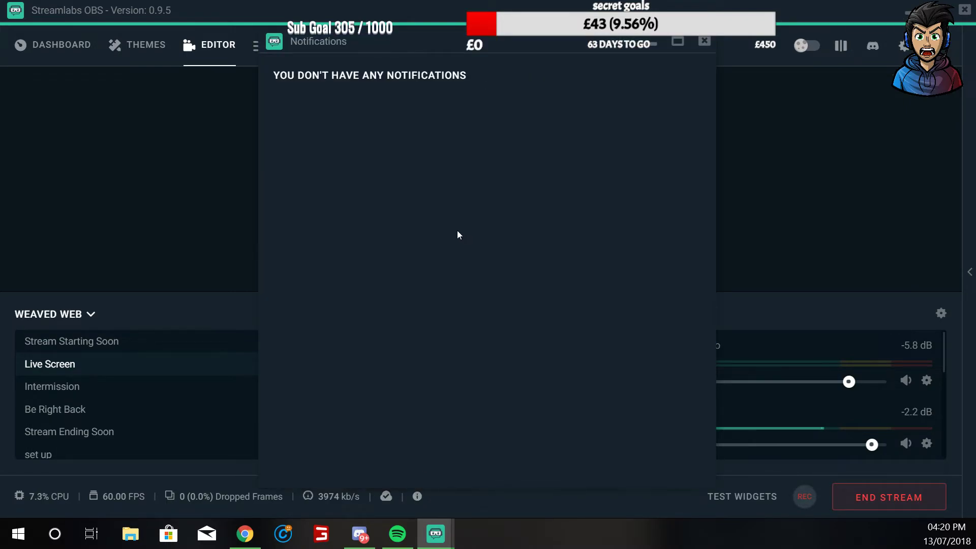
click(704, 41)
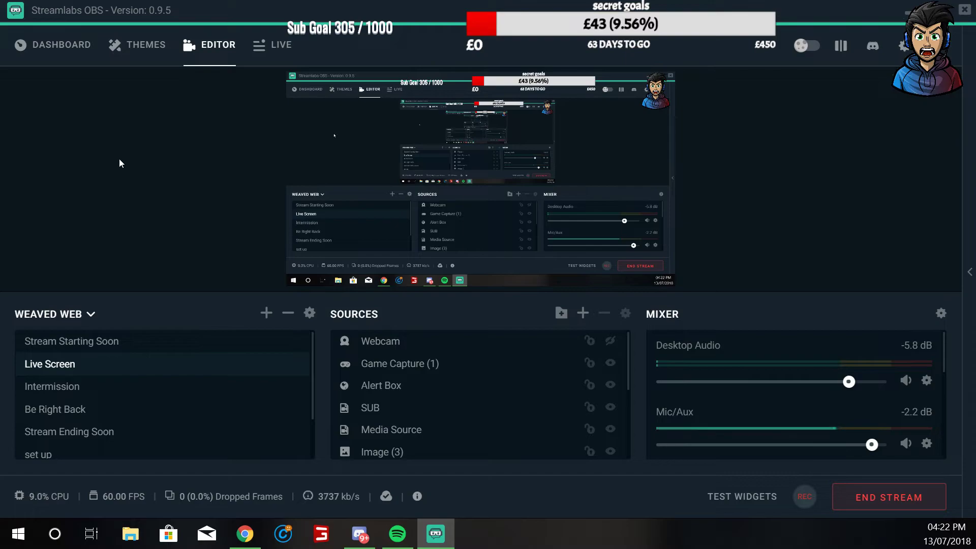
Step: Look over the account dashboard with its daily donation, subscriber and sponsor statistics and donation chart
click(63, 50)
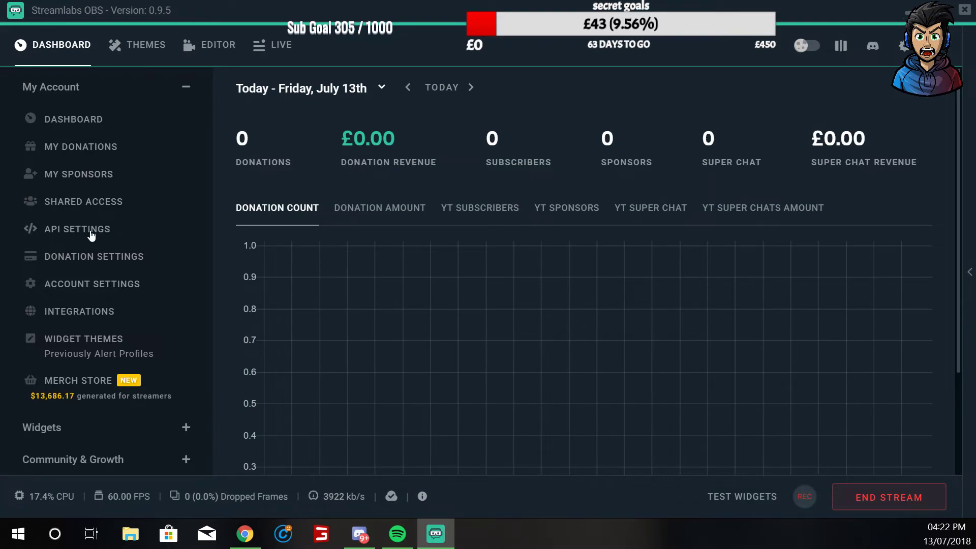
scroll(502, 252, down, 3)
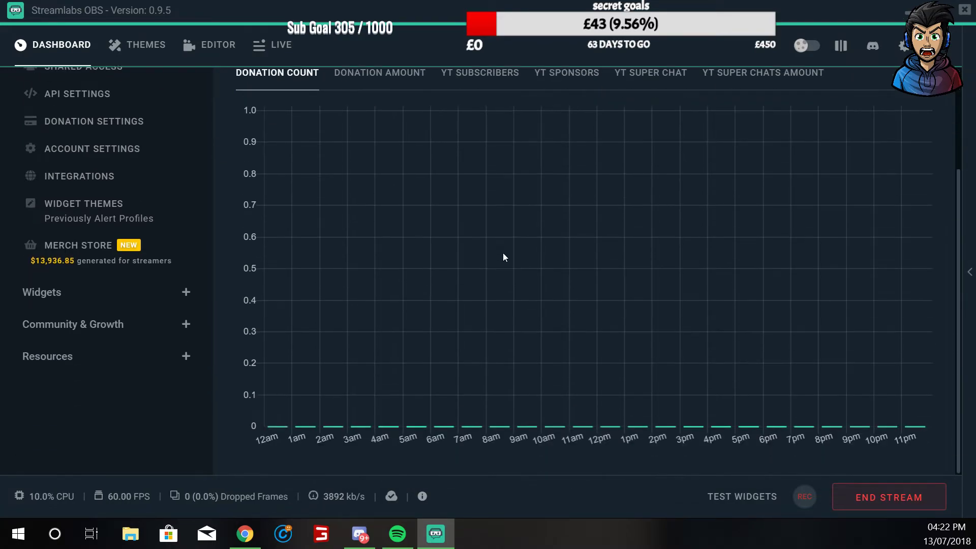
scroll(502, 252, up, 3)
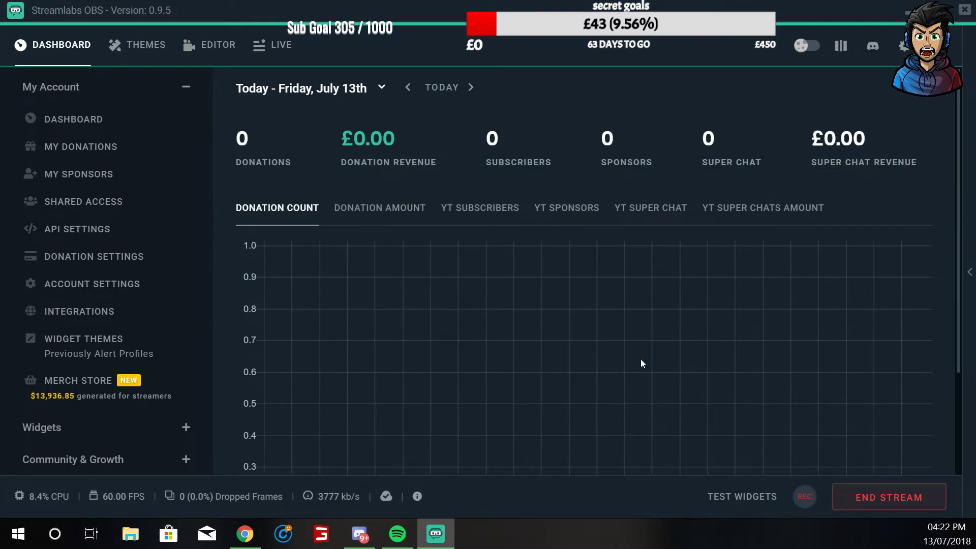
Step: Look through the full list of received donations in the account dashboard
click(94, 148)
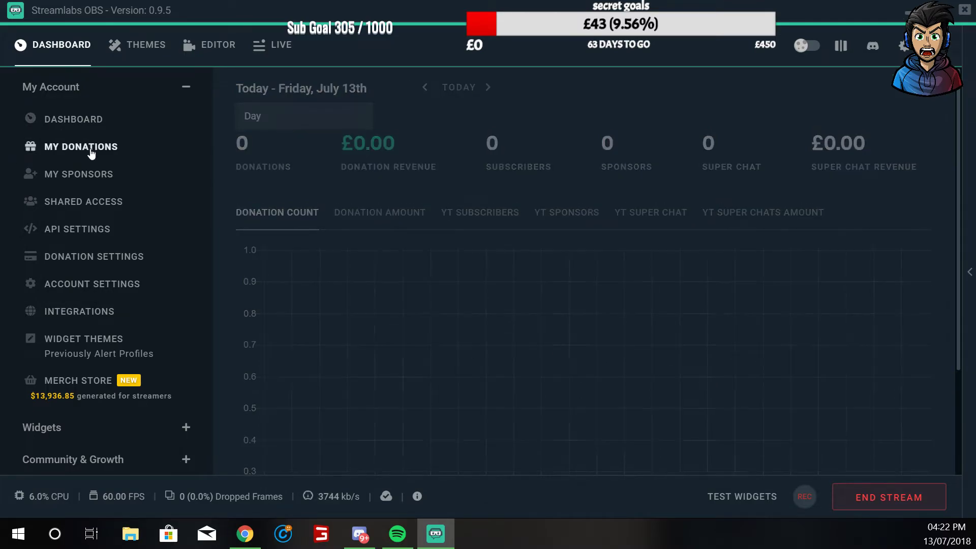
scroll(440, 202, down, 20)
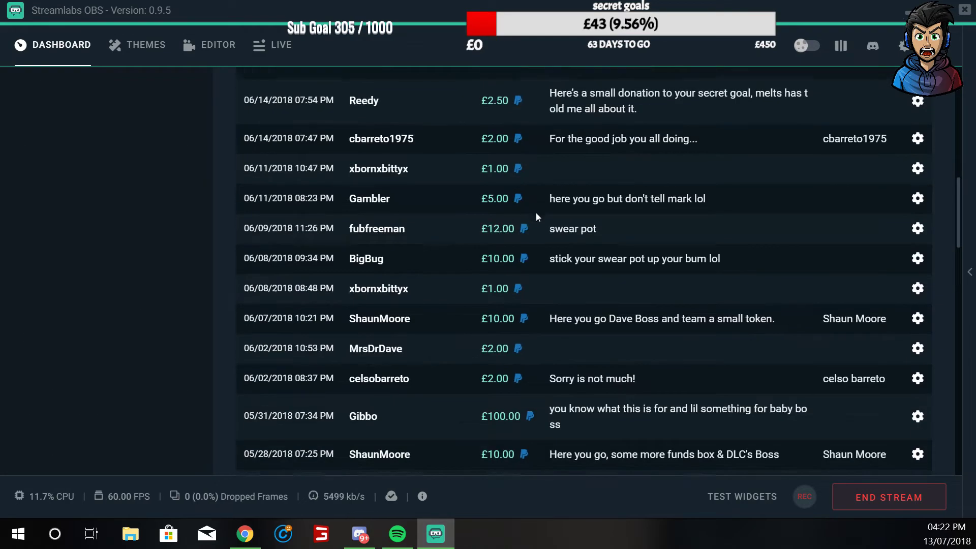
scroll(535, 214, down, 15)
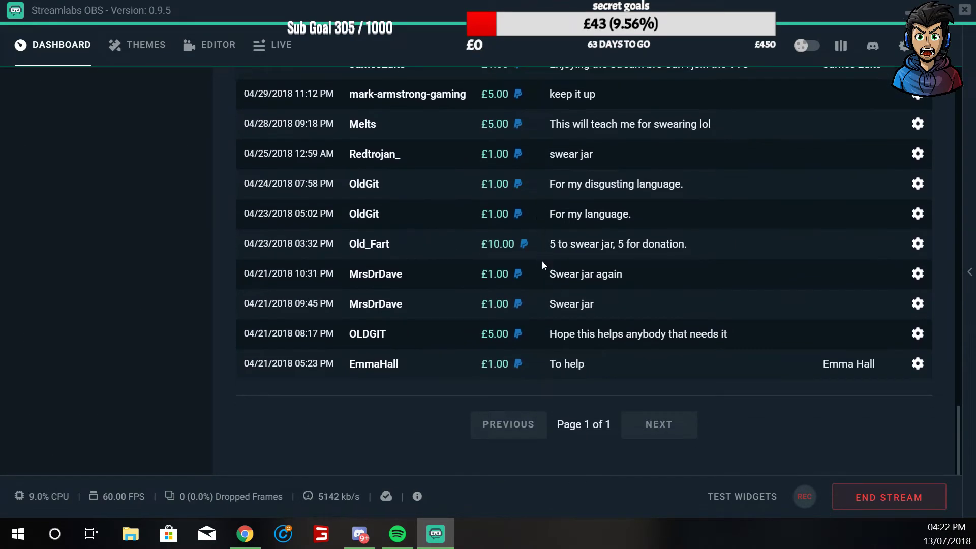
scroll(544, 272, up, 10)
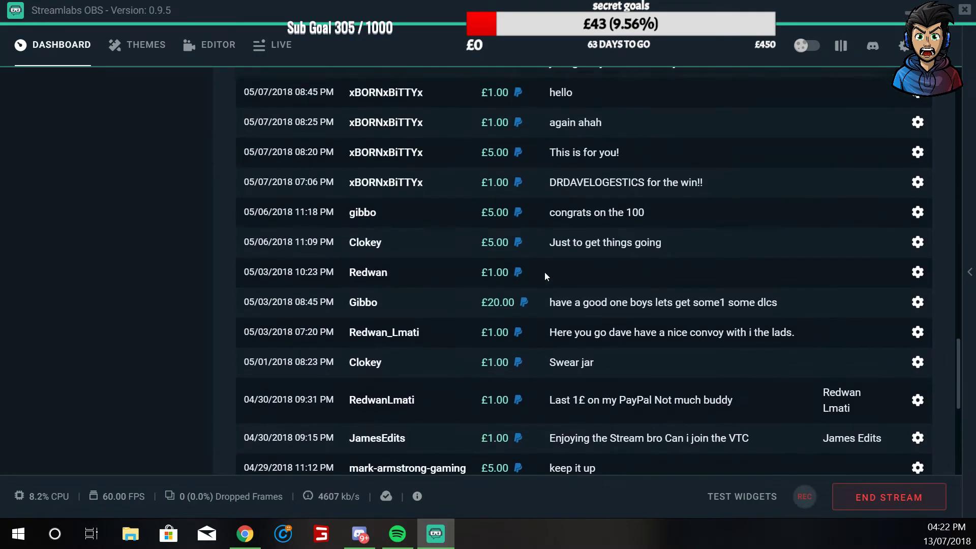
scroll(545, 273, up, 10)
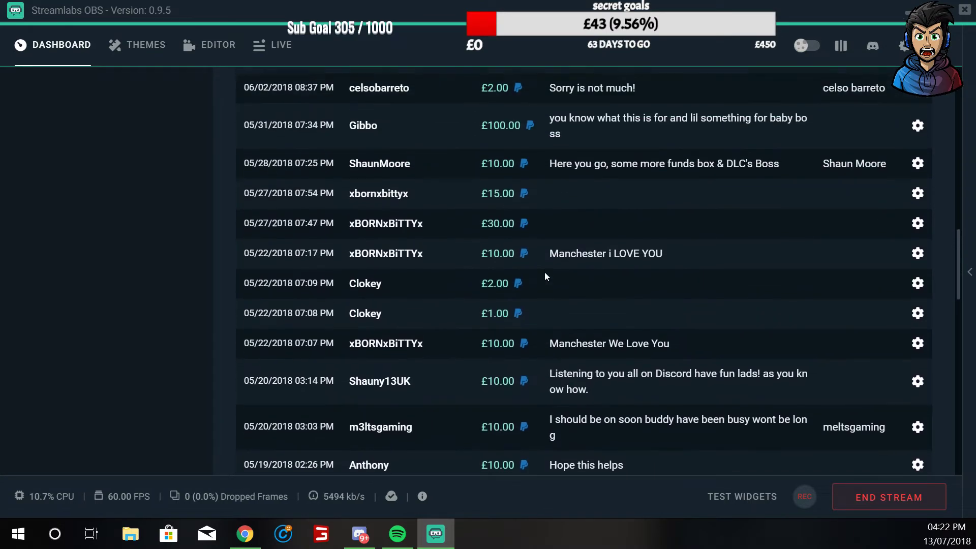
scroll(544, 272, up, 10)
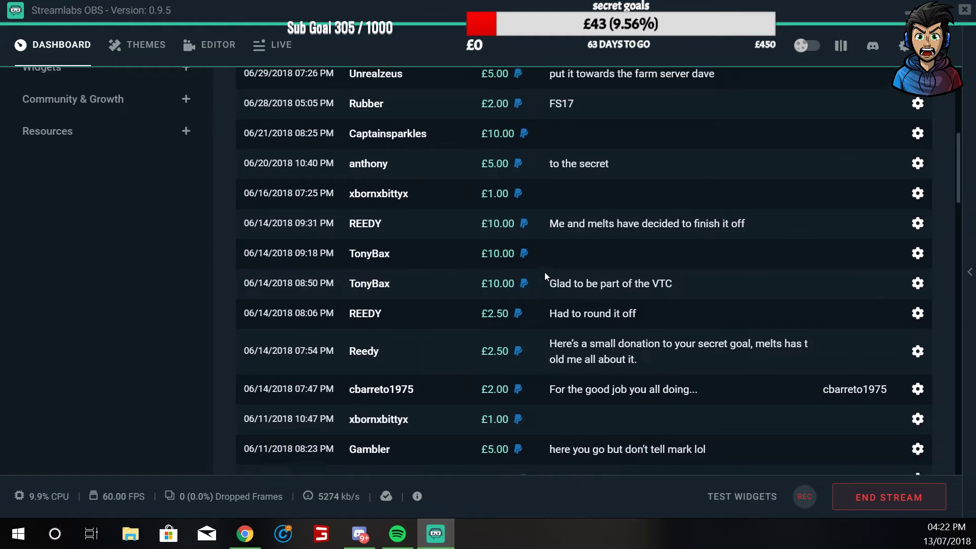
scroll(545, 273, up, 2)
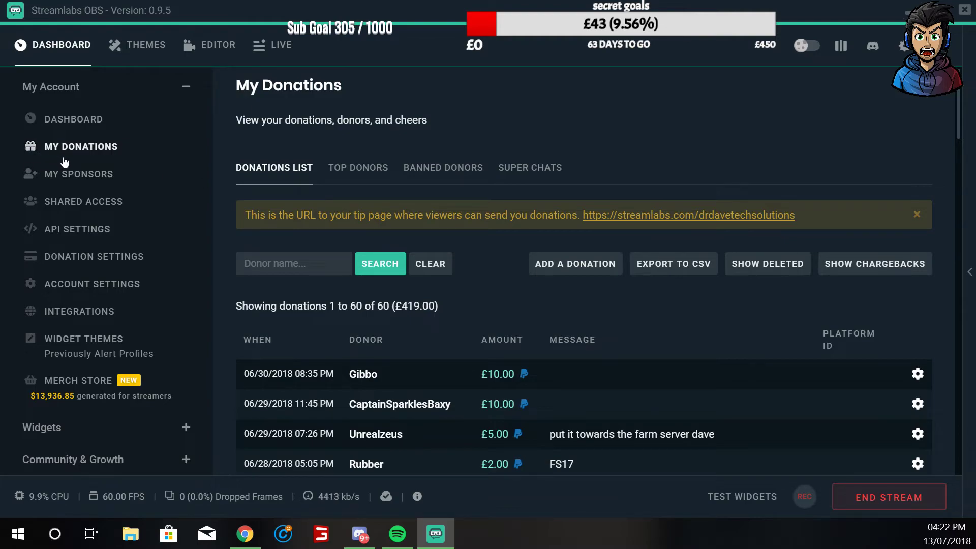
Step: Check the sponsors page and review the available payment methods in the donation settings
click(78, 175)
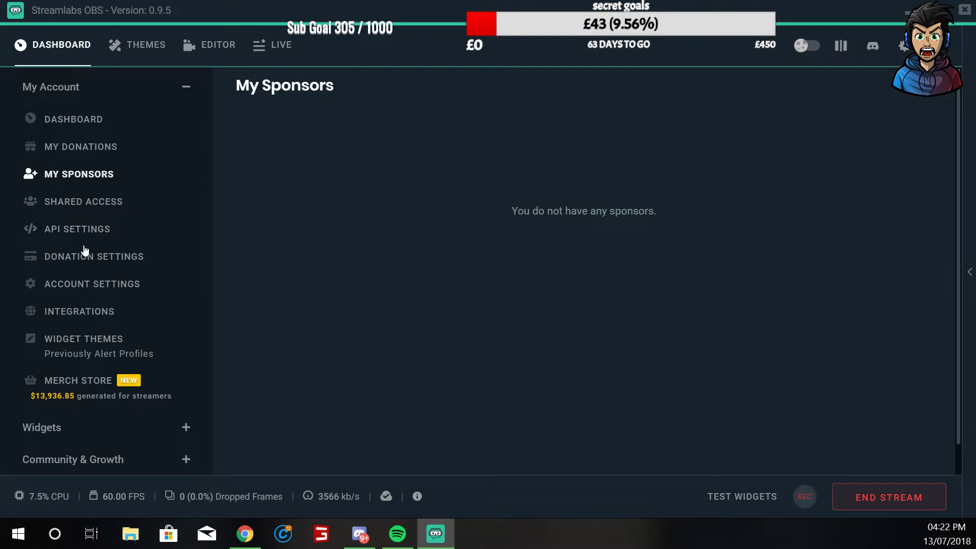
click(62, 259)
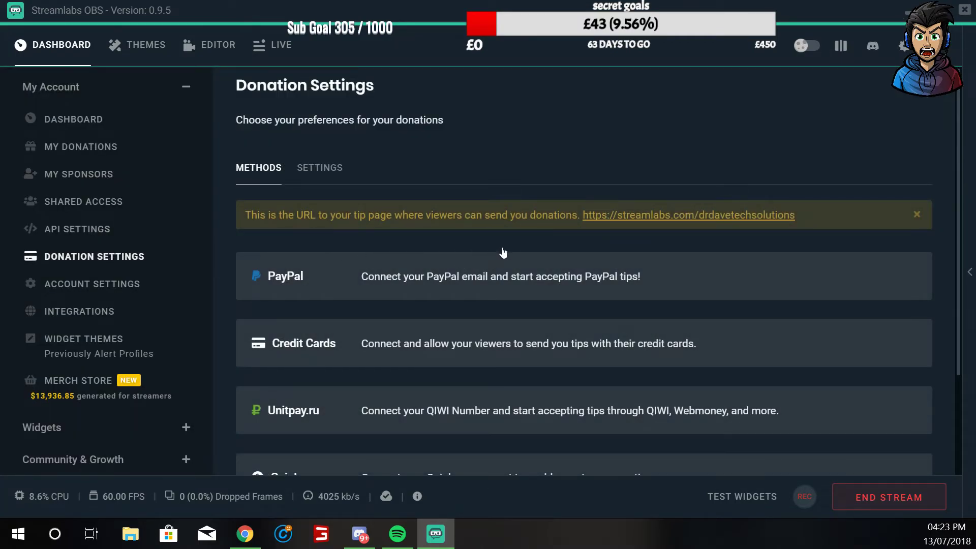
scroll(503, 249, down, 5)
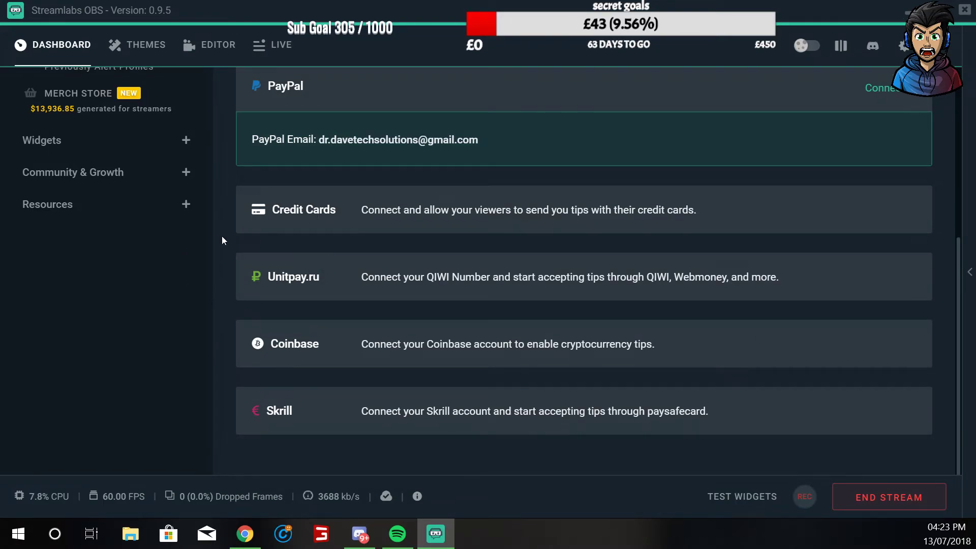
scroll(227, 236, up, 5)
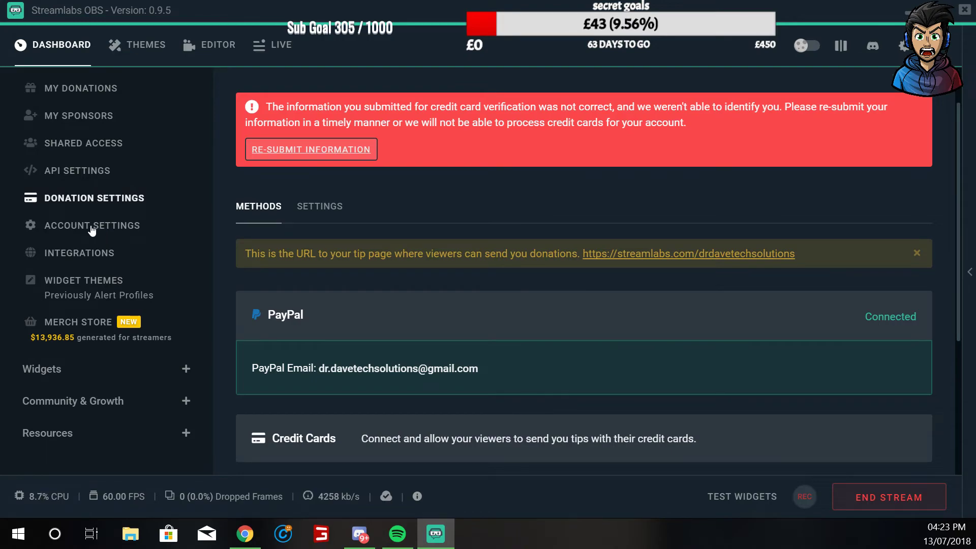
Step: Review the streaming platforms that can be linked or merged in the account settings
click(92, 230)
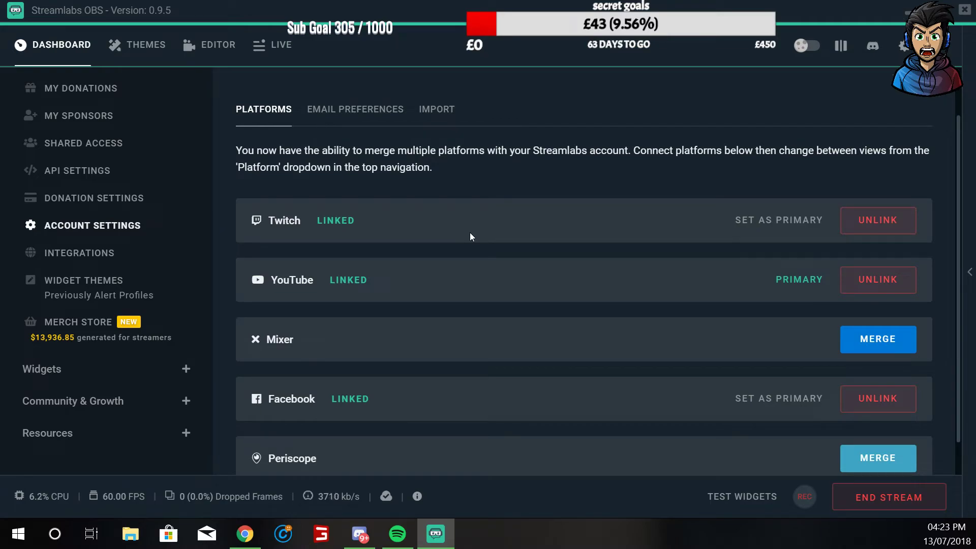
scroll(476, 235, down, 1)
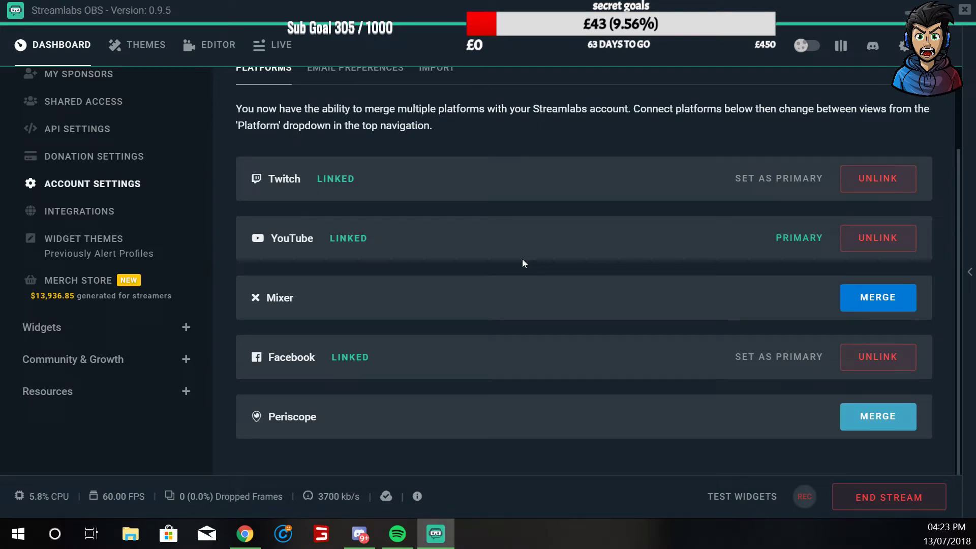
scroll(415, 243, up, 2)
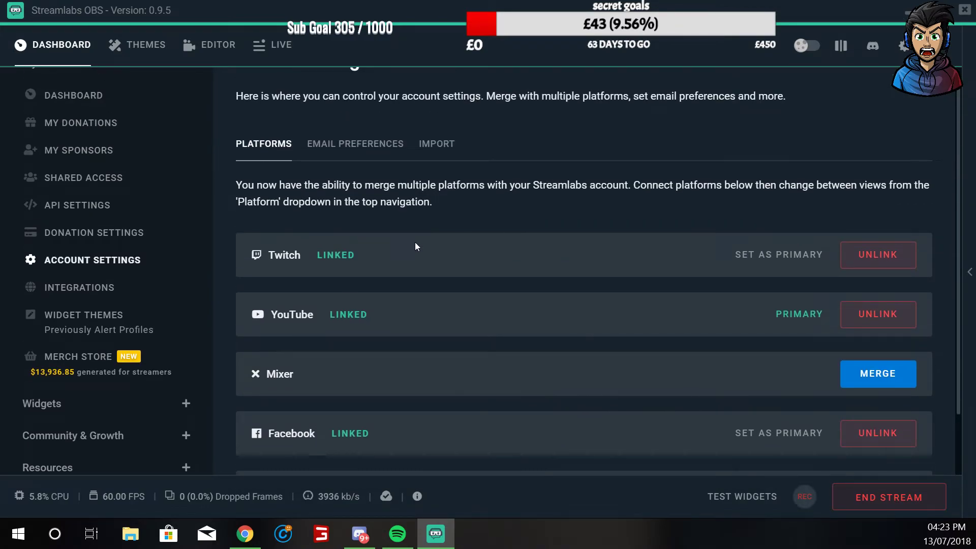
scroll(414, 242, down, 2)
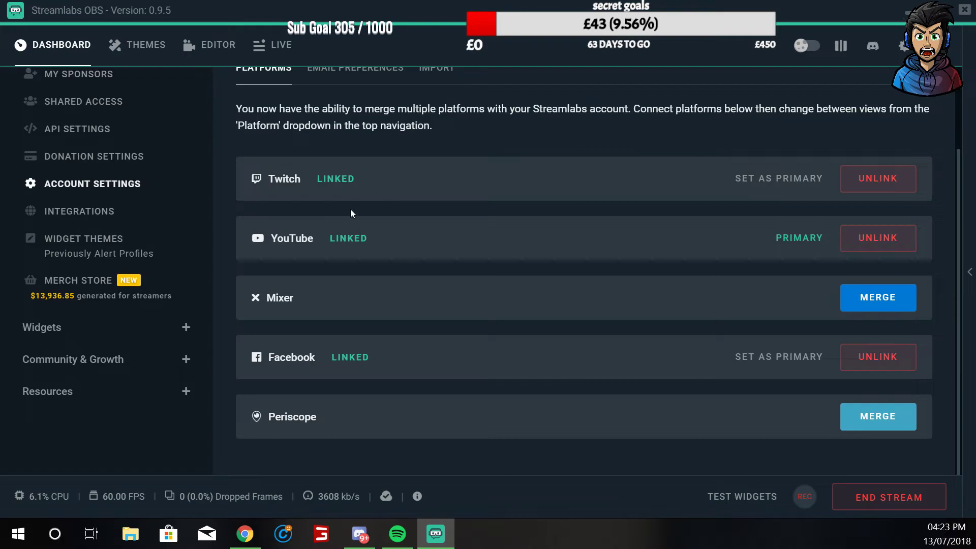
Step: Check the streaming service, server and stream key fields in the stream settings, and return to the account settings
click(904, 46)
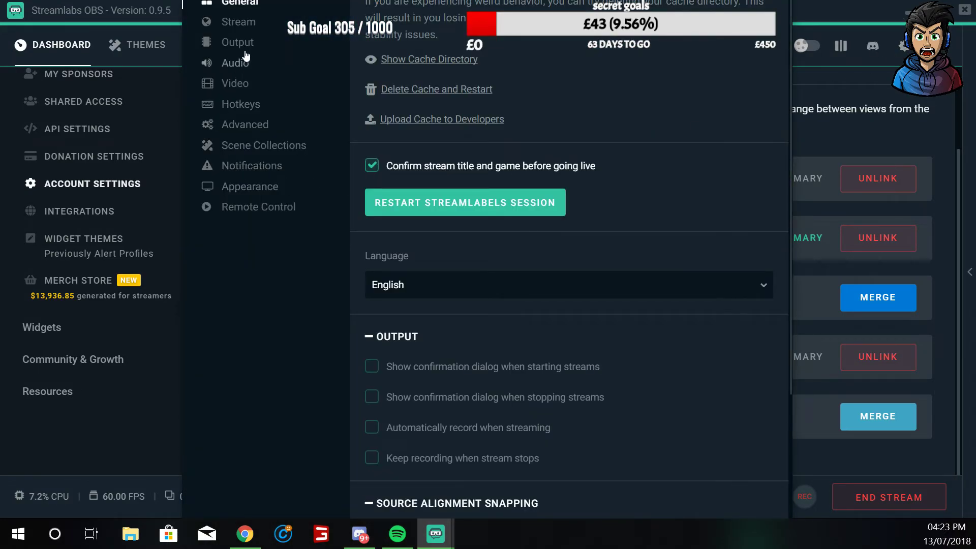
click(244, 22)
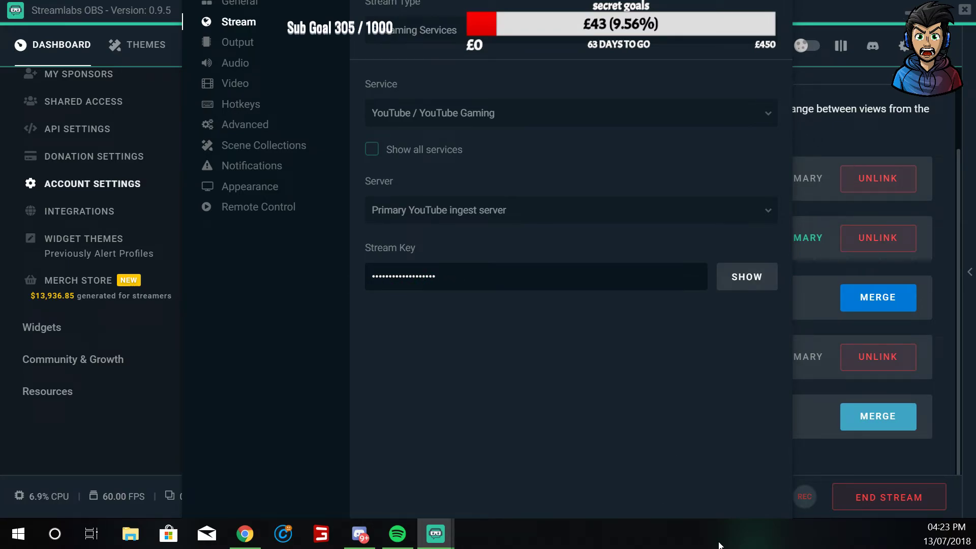
key(alt+F4)
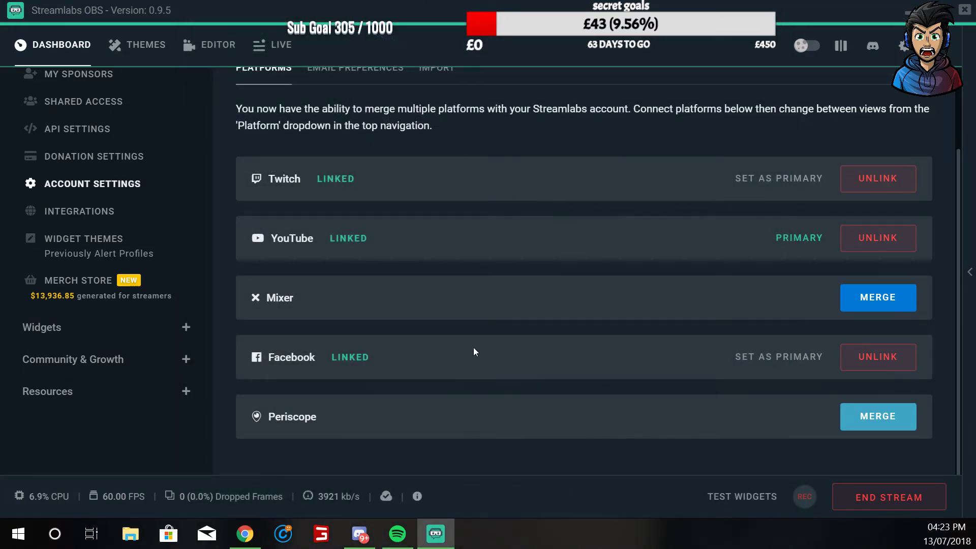
scroll(117, 242, up, 2)
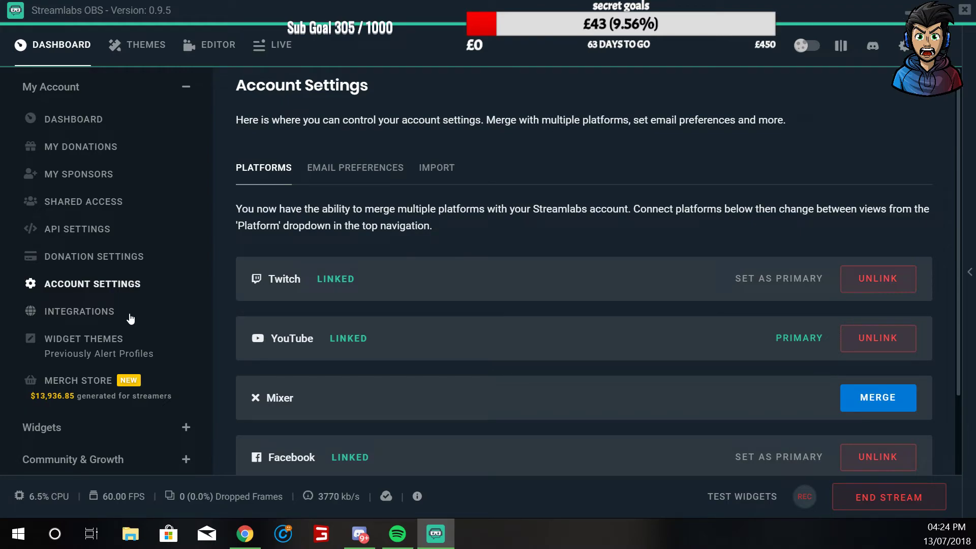
Step: View the library of scene themes and return to the scene editor
click(142, 48)
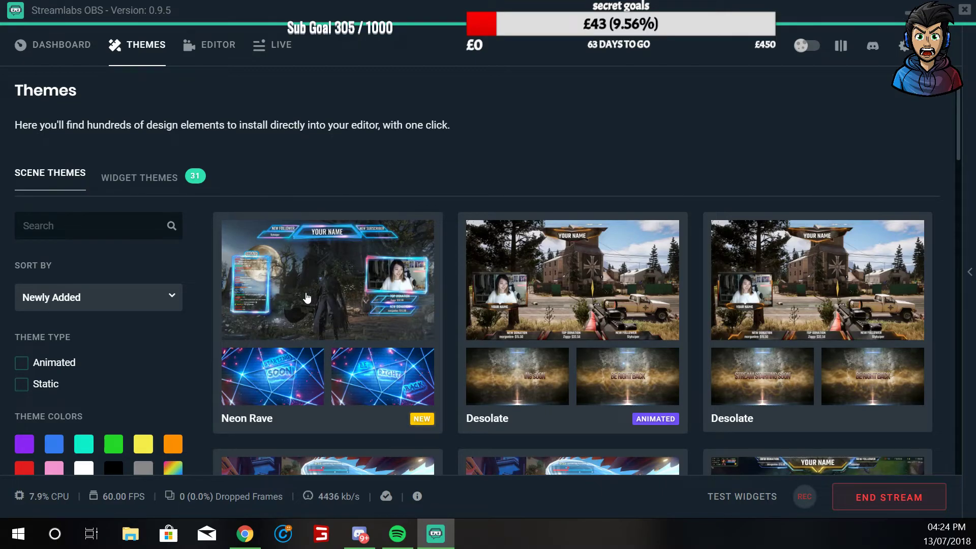
click(217, 44)
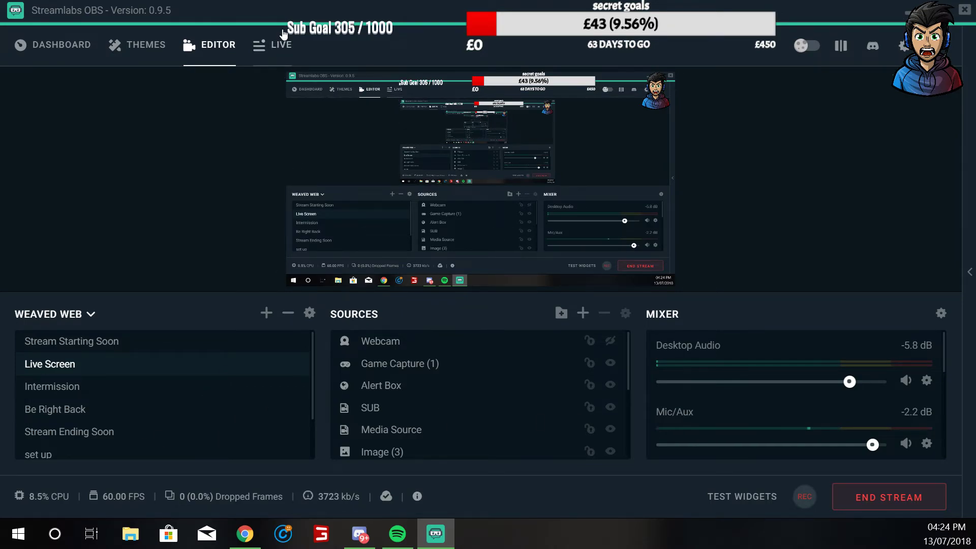
Step: Open the live view and look through the audio sources in its mixer
click(277, 46)
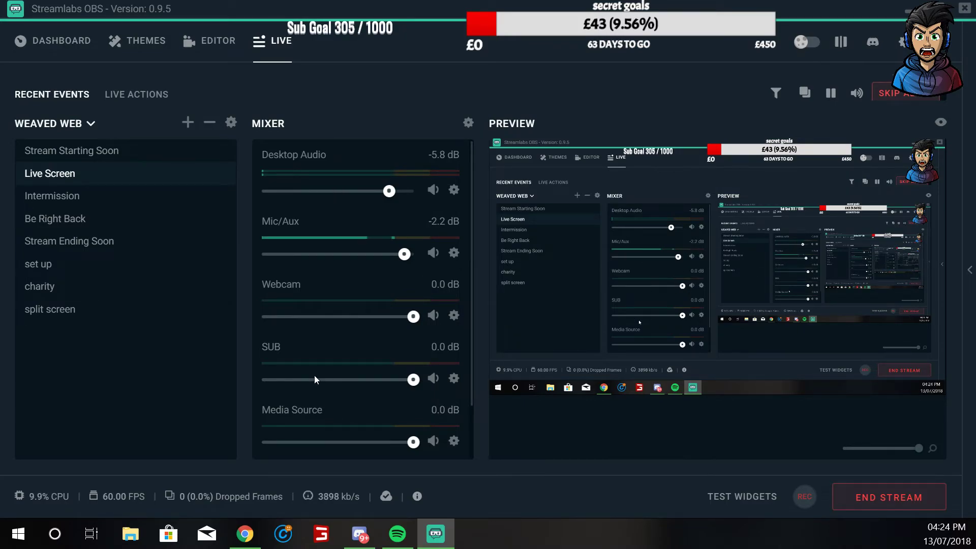
scroll(308, 359, down, 2)
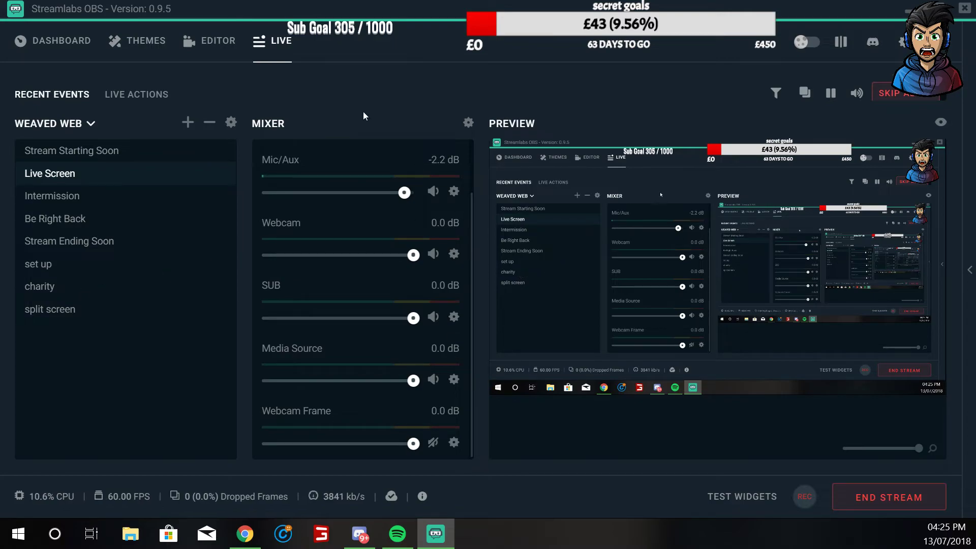
Step: Turn on studio mode and, back in the editor, select the Stream Starting Soon scene
click(841, 41)
click(216, 41)
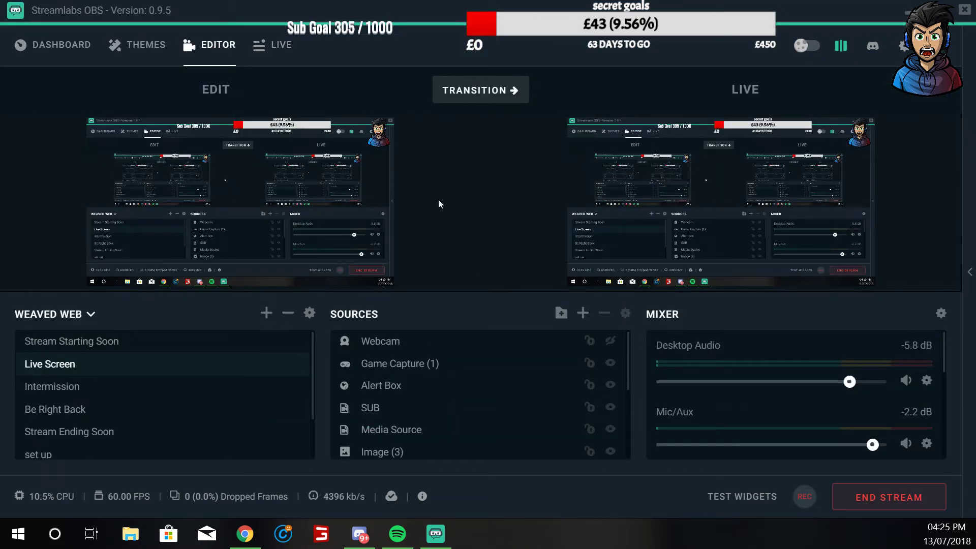
click(96, 345)
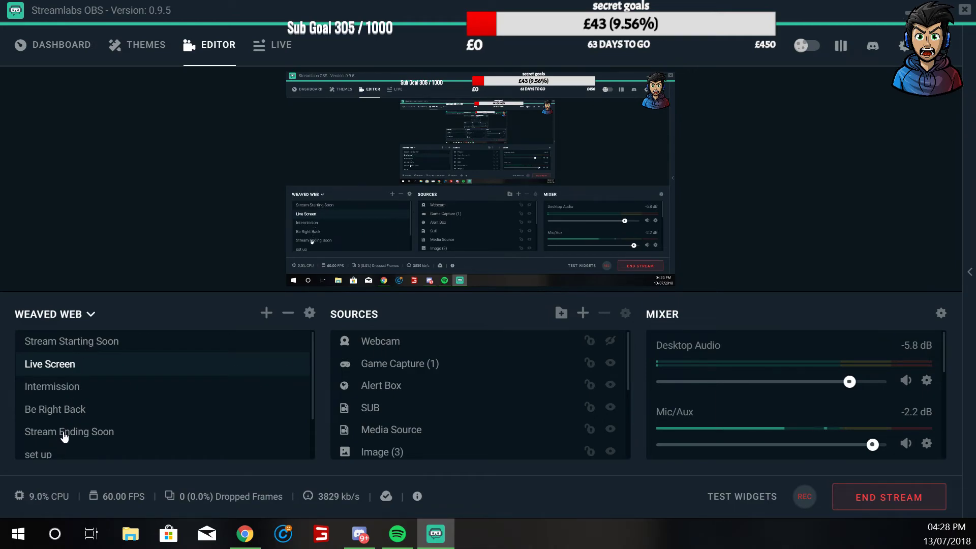
Step: Look through the scene list, and show the topmost Webcam source of the Live Screen scene and hide it again
scroll(66, 403, down, 2)
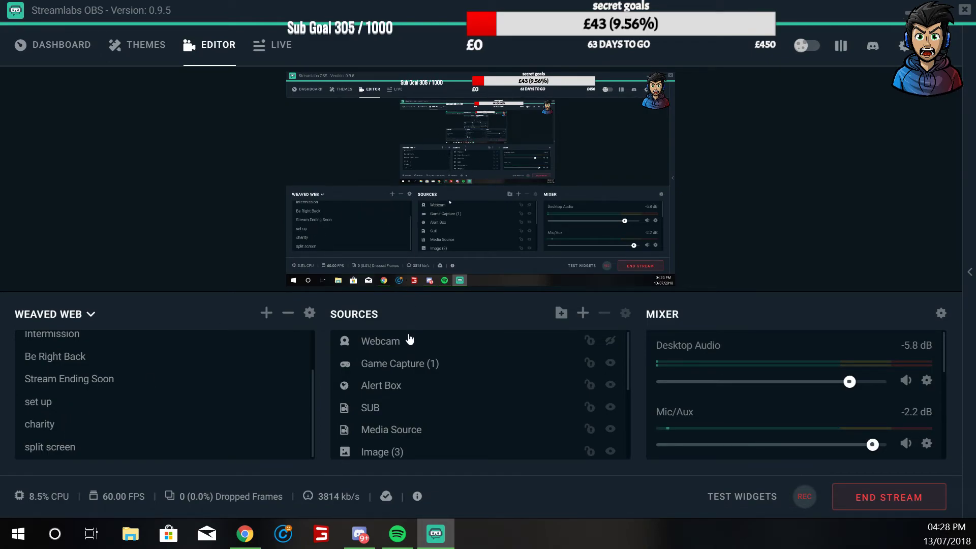
scroll(137, 390, up, 2)
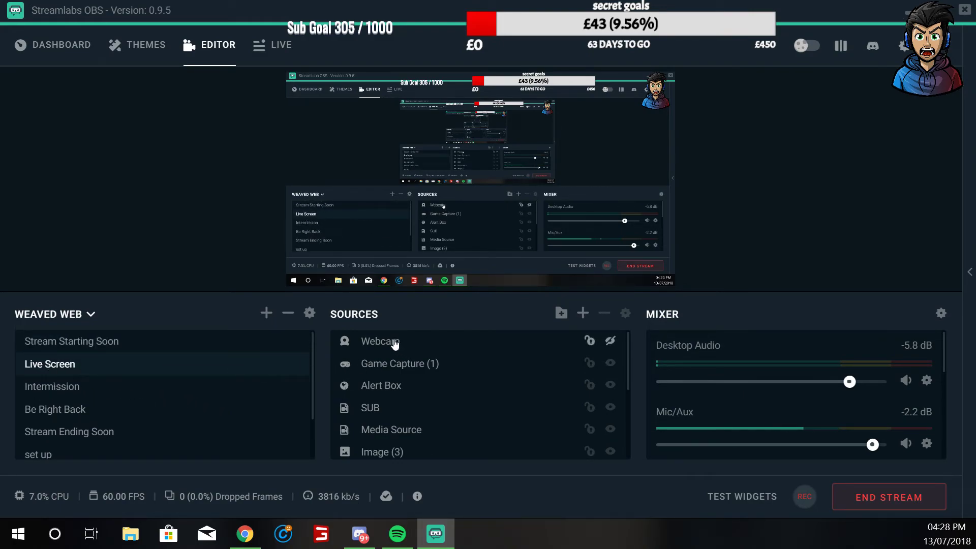
click(610, 341)
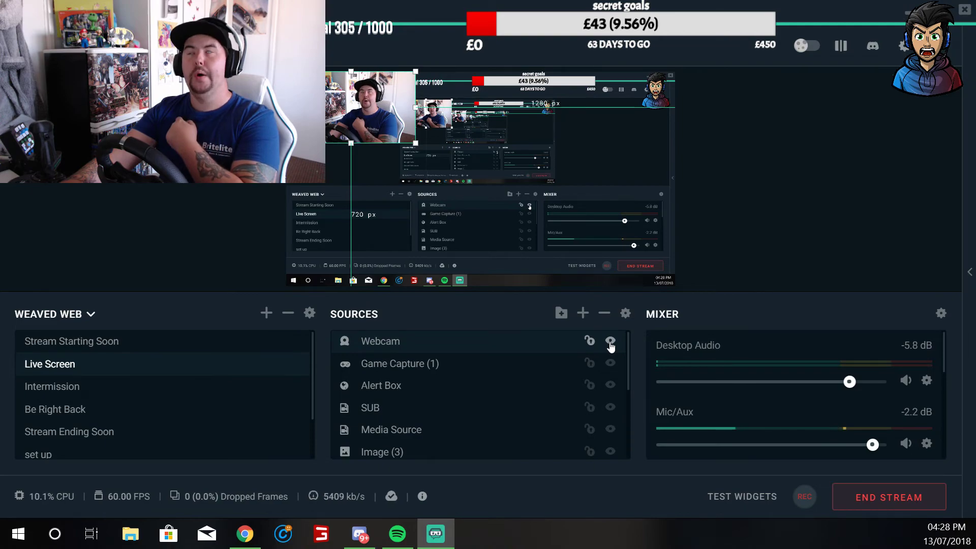
click(610, 343)
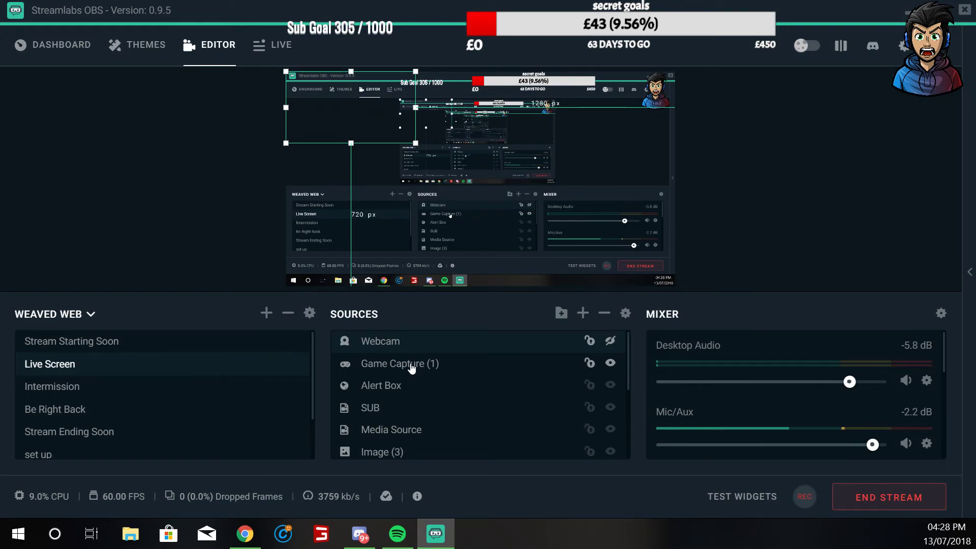
Step: Select the Alert Box source to check its placement in the preview, and look through the remaining sources
click(392, 385)
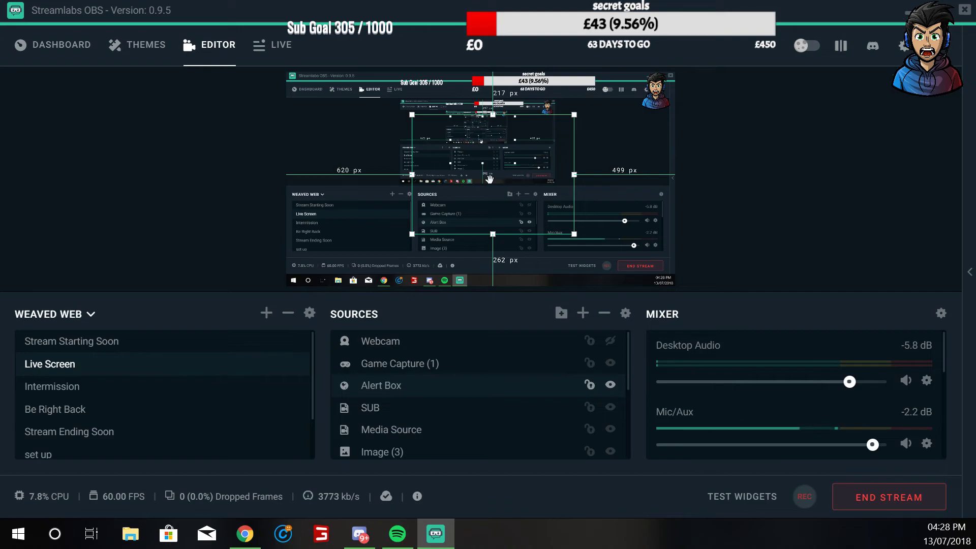
scroll(449, 336, down, 3)
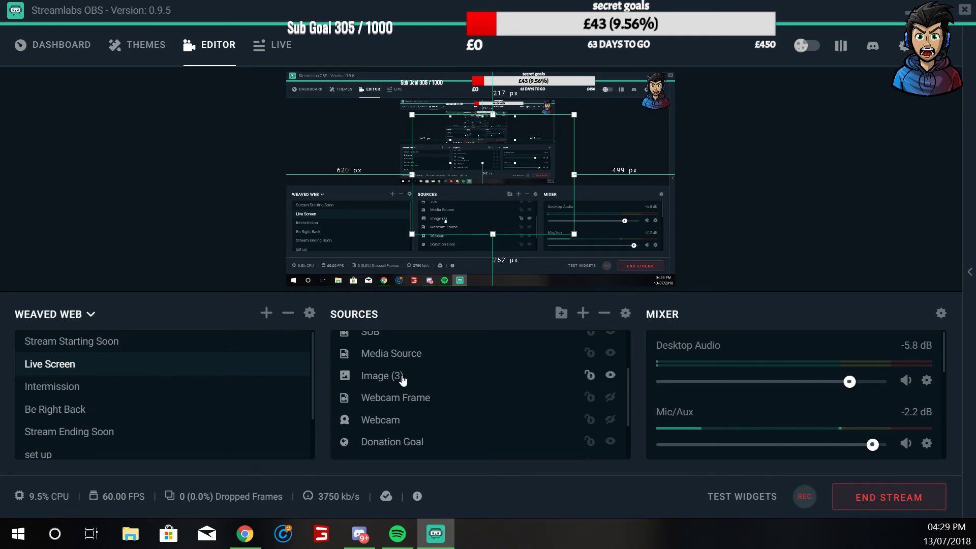
scroll(414, 351, down, 3)
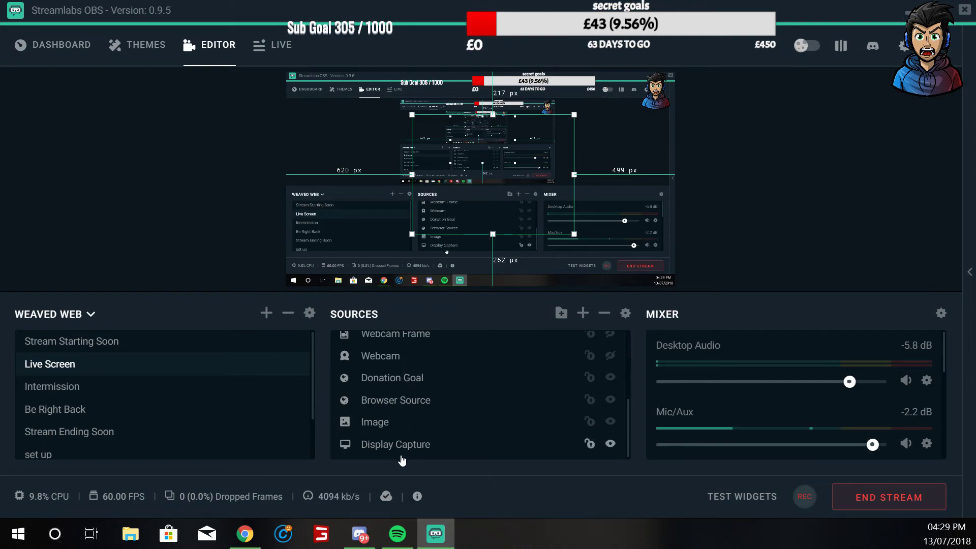
Step: Switch the visibility of the Image source above Display Capture off and back on
click(610, 423)
click(610, 423)
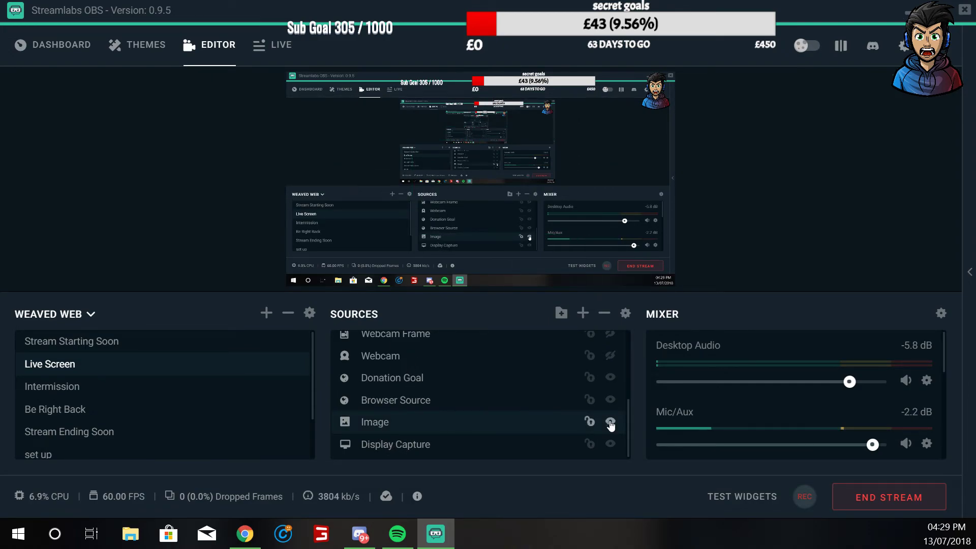
click(611, 423)
Step: Hide the Image (3) logo overlay and show it again
scroll(544, 434, up, 1)
scroll(545, 434, up, 1)
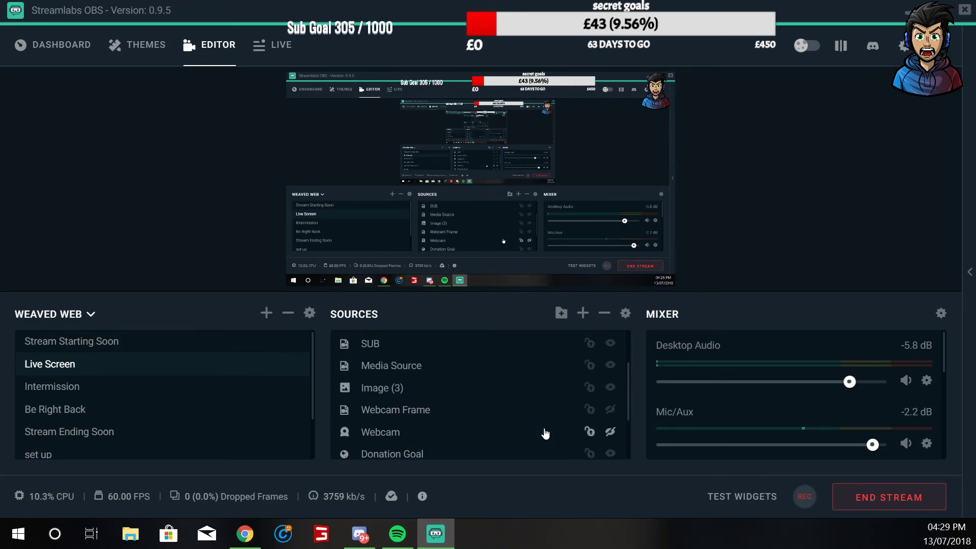
click(611, 389)
click(610, 389)
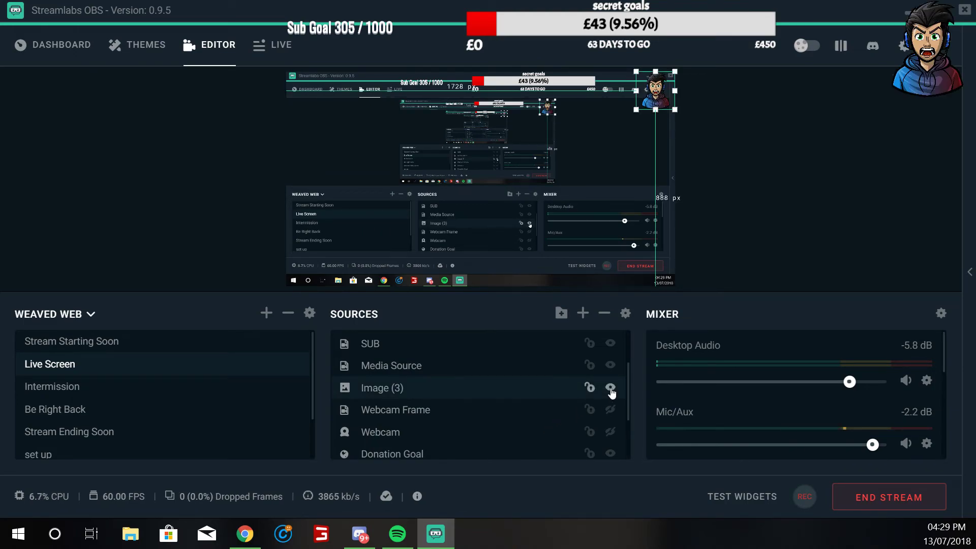
click(611, 389)
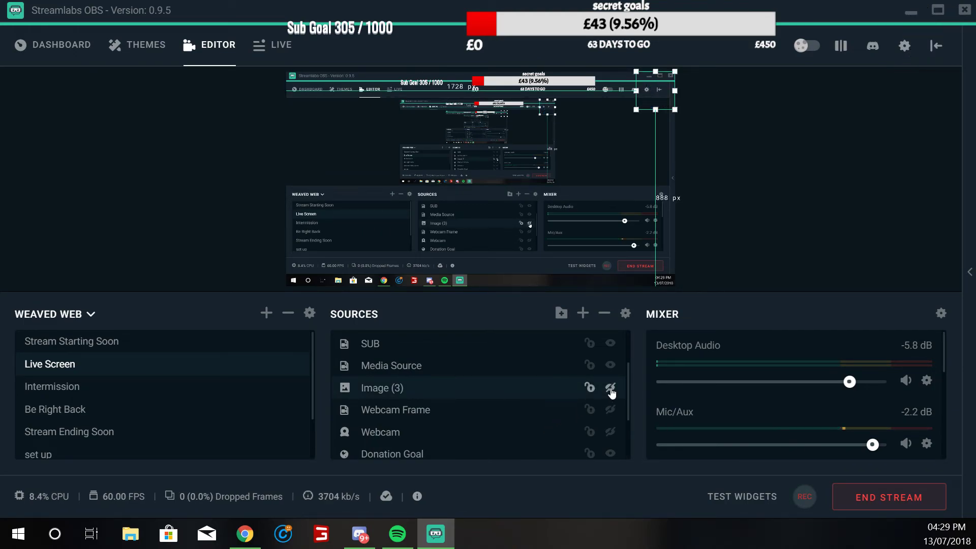
click(610, 389)
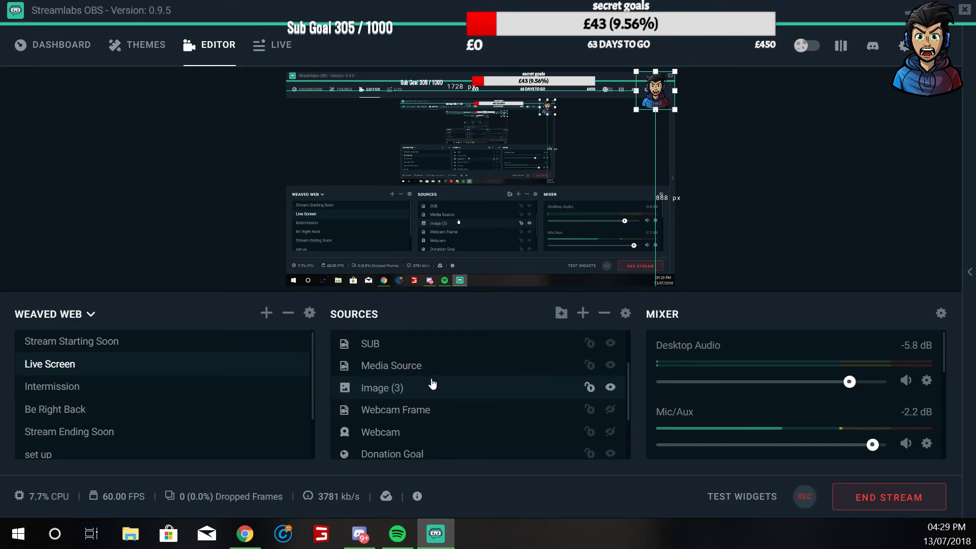
Step: Move the Game Capture (1) source down the source order to directly above Display Capture
scroll(432, 384, up, 3)
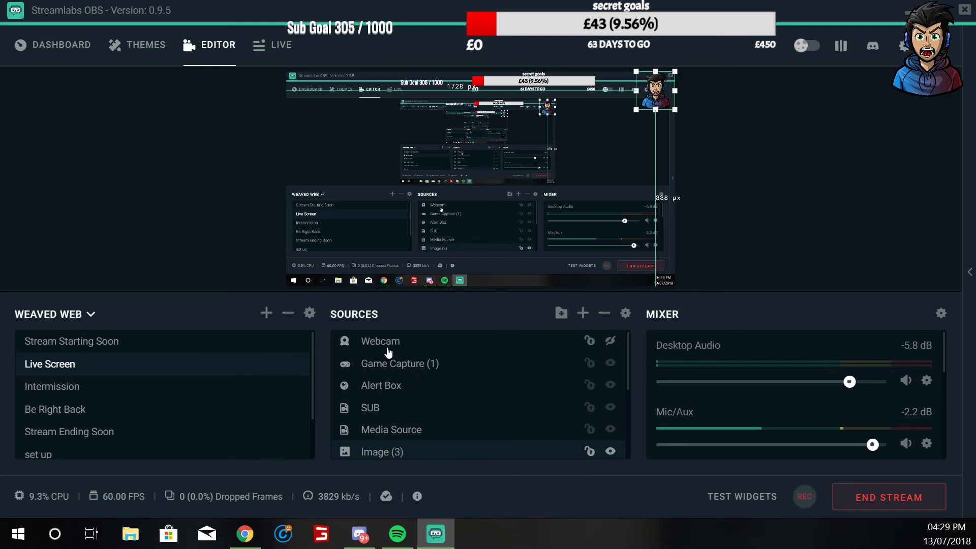
scroll(464, 357, down, 3)
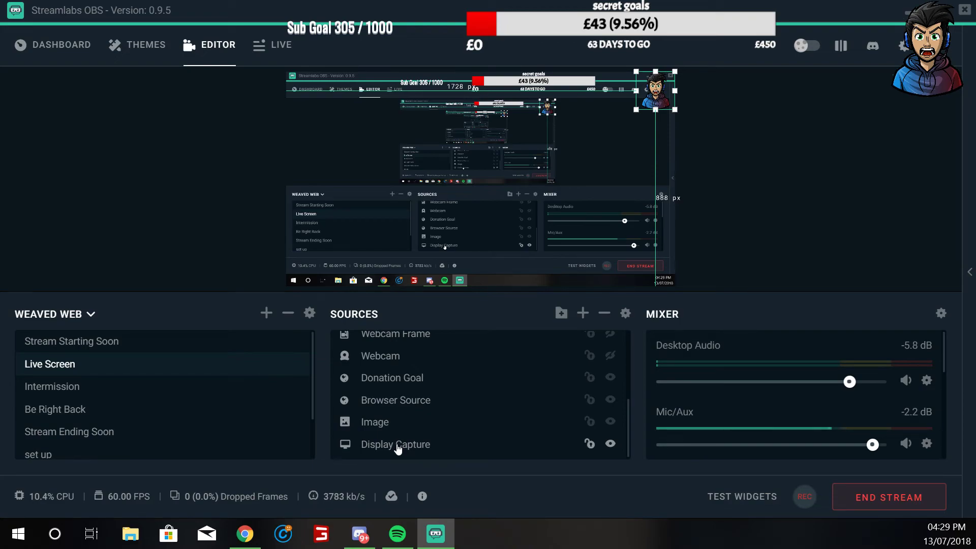
scroll(398, 447, up, 5)
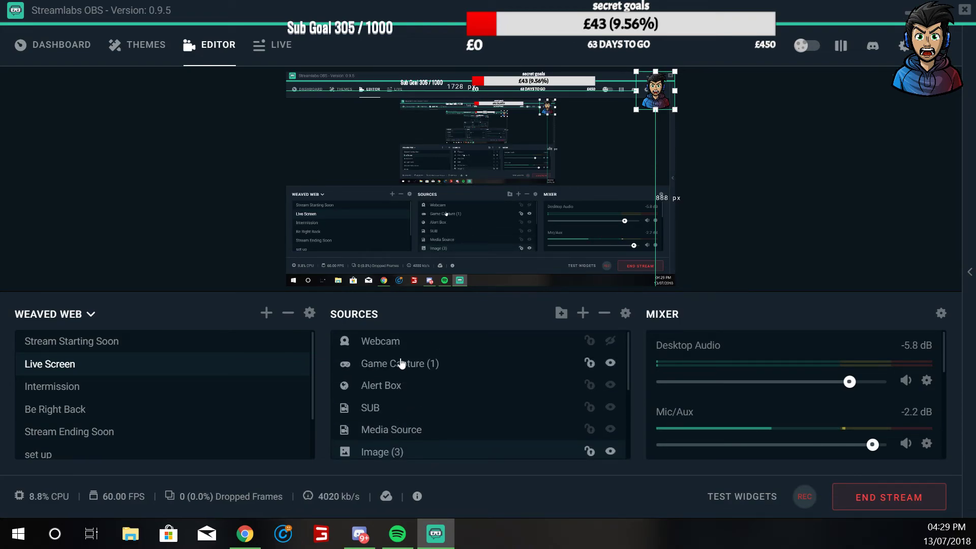
scroll(403, 453, down, 5)
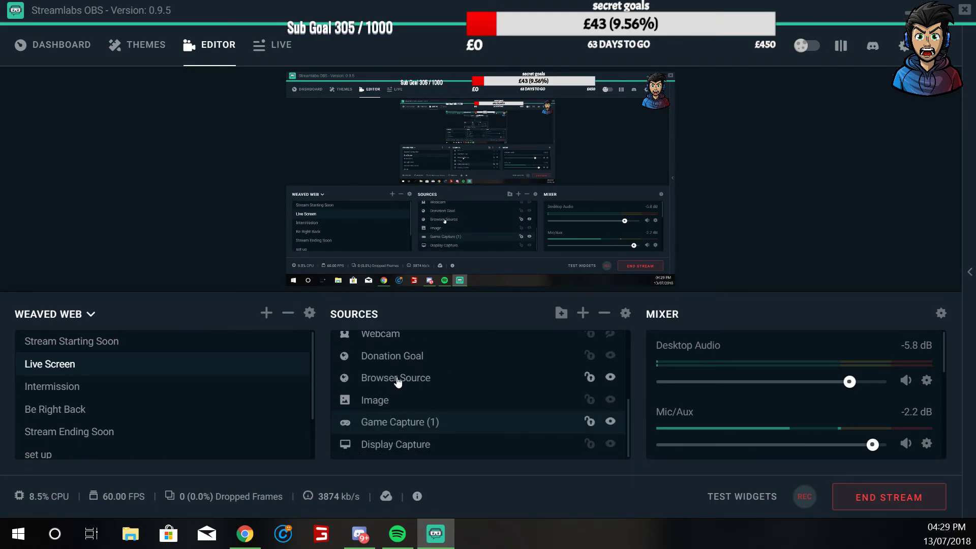
scroll(400, 351, up, 4)
scroll(398, 343, down, 4)
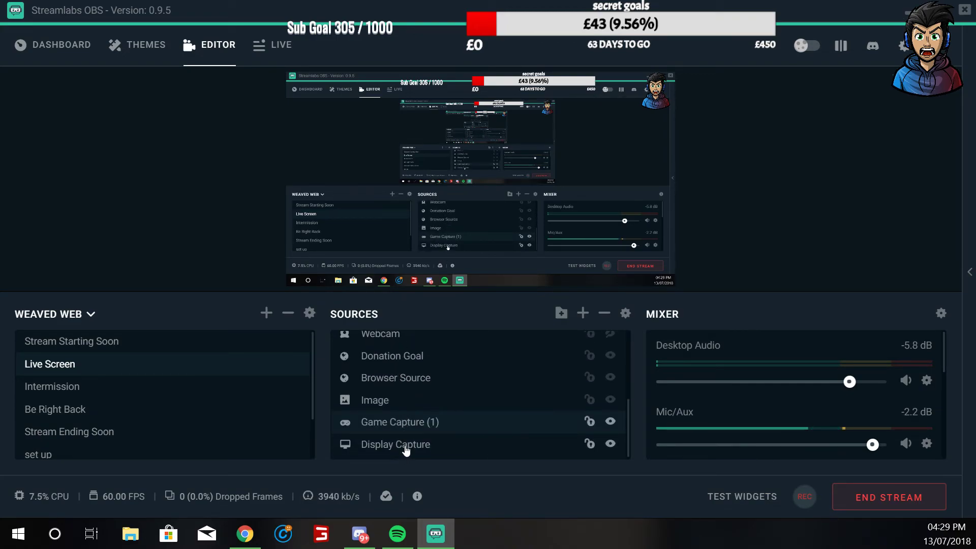
Step: Move Display Capture to the front of all sources, and return it to the last position below Game Capture (1)
drag(406, 449, 402, 333)
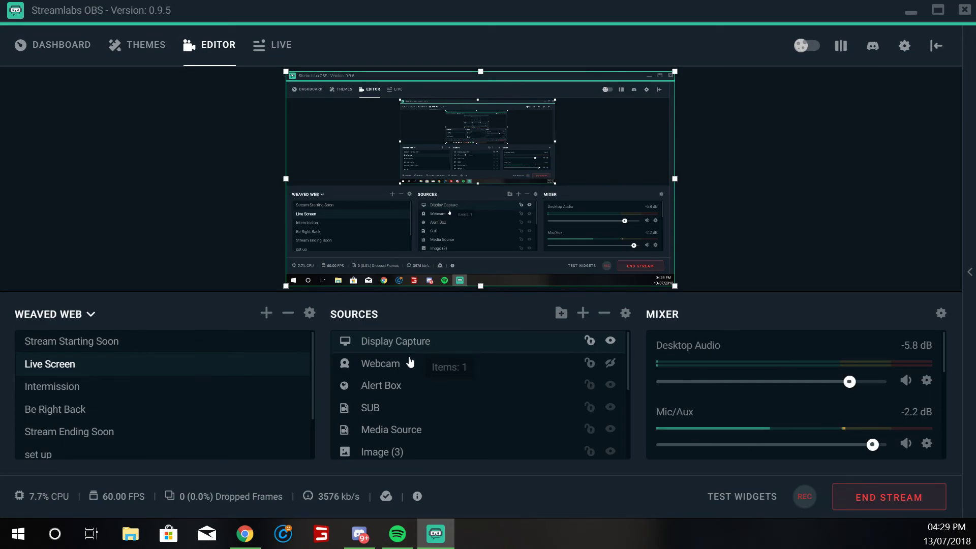
scroll(411, 455, down, 5)
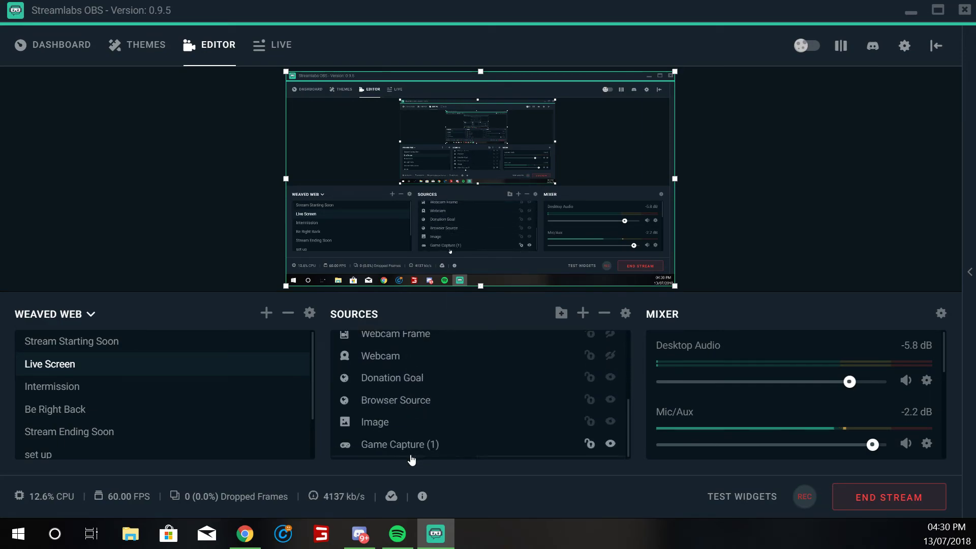
scroll(413, 459, down, 1)
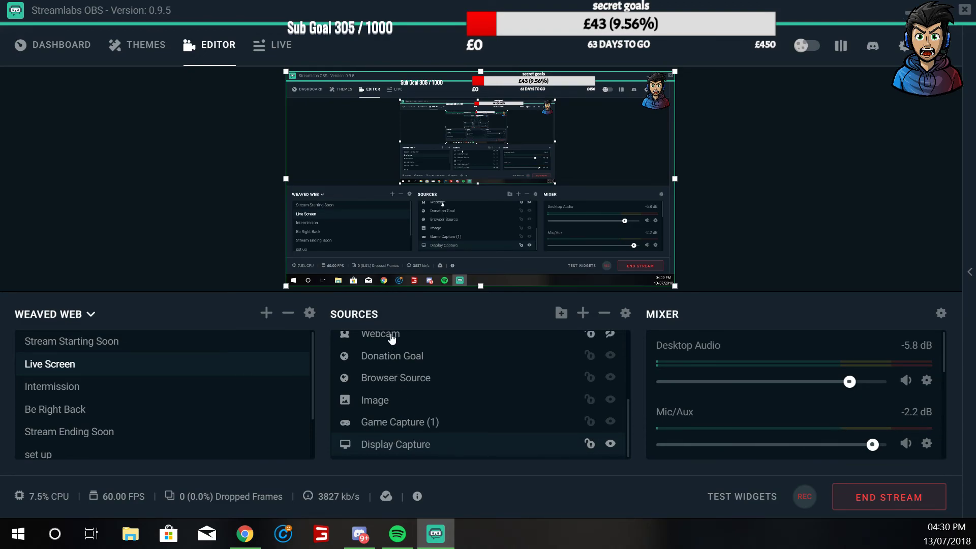
Step: Show the Webcam source above Donation Goal and move it to the end of the source order, behind Display Capture
click(611, 334)
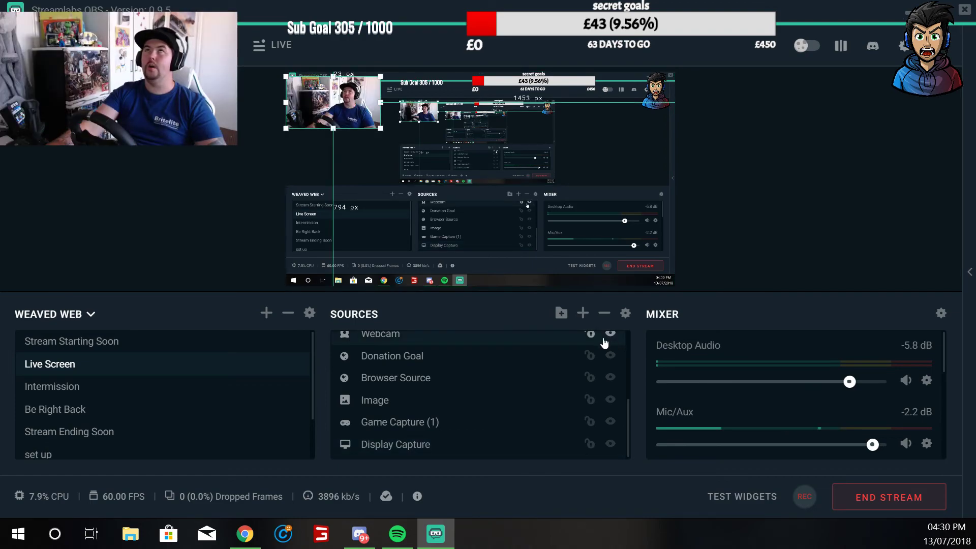
scroll(386, 351, up, 2)
scroll(432, 437, down, 2)
drag(404, 457, 405, 457)
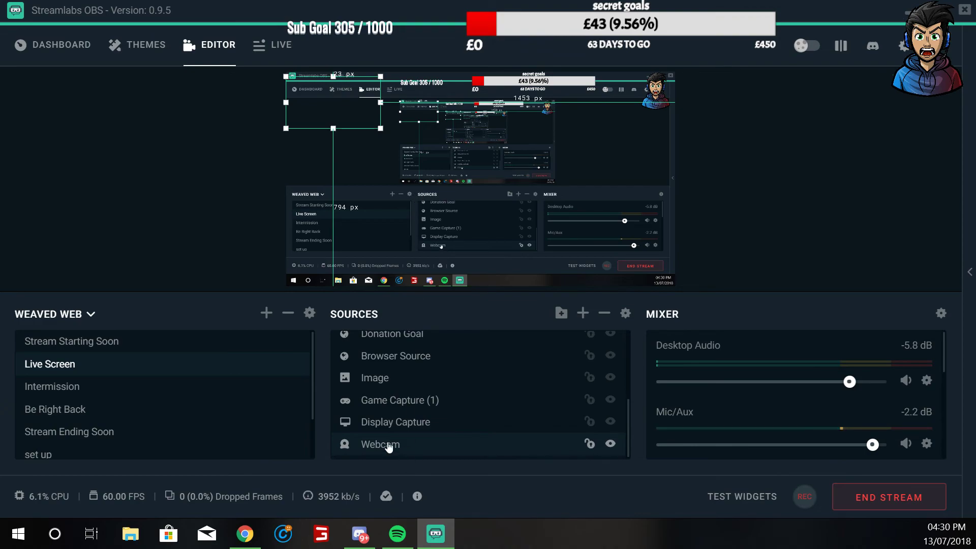
Step: Move the Webcam source from behind Display Capture to the front of all sources and hide it
scroll(387, 336, up, 3)
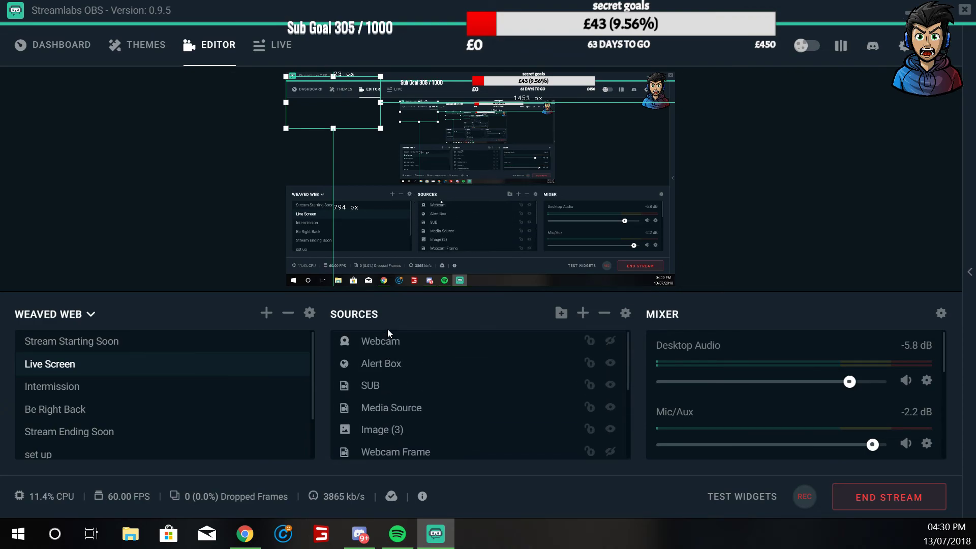
drag(387, 329, 388, 339)
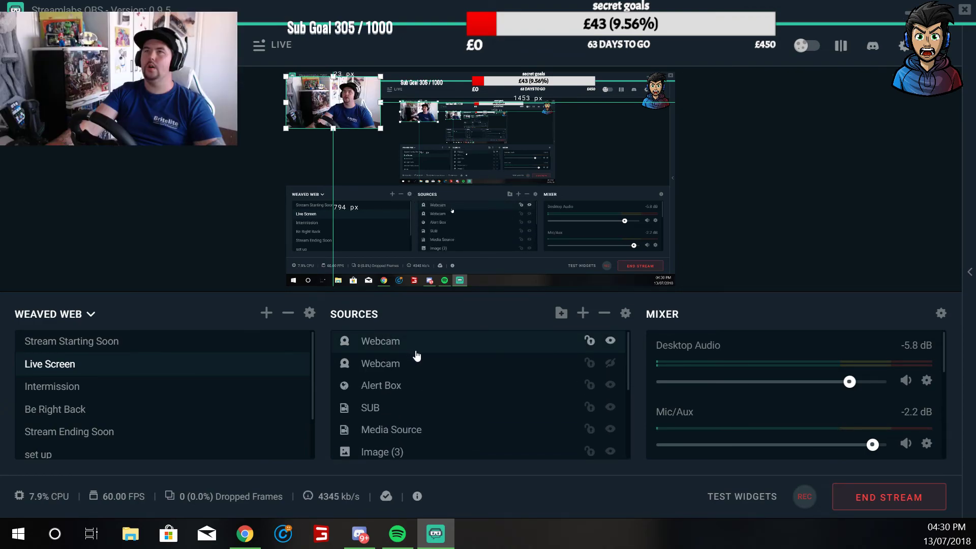
scroll(424, 382, down, 3)
scroll(425, 386, up, 3)
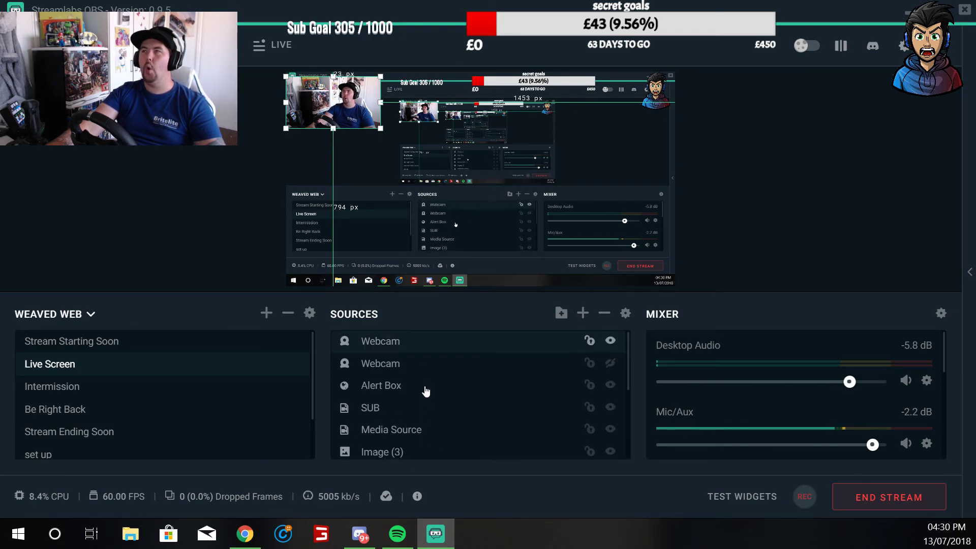
click(610, 343)
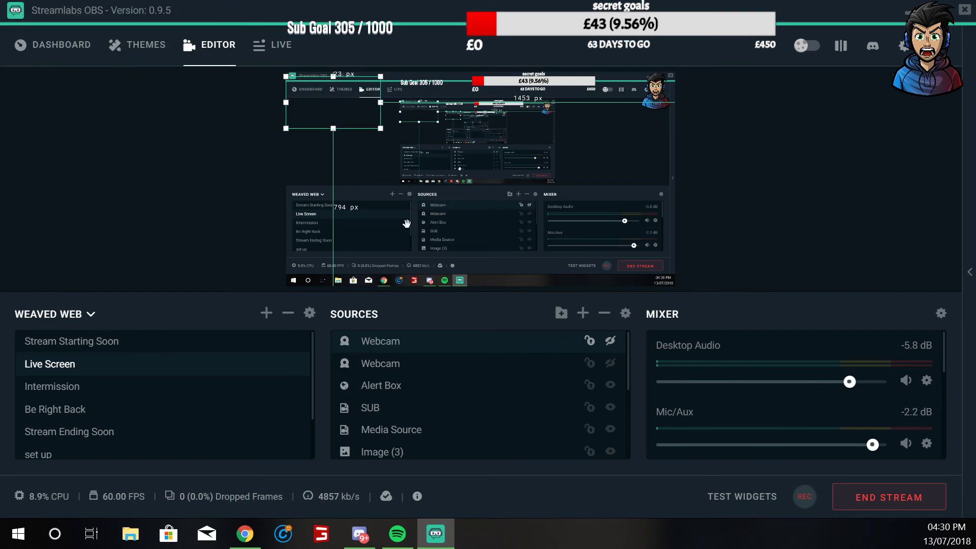
Step: Deselect the Webcam source in the preview and switch to the Chrome browser
click(173, 193)
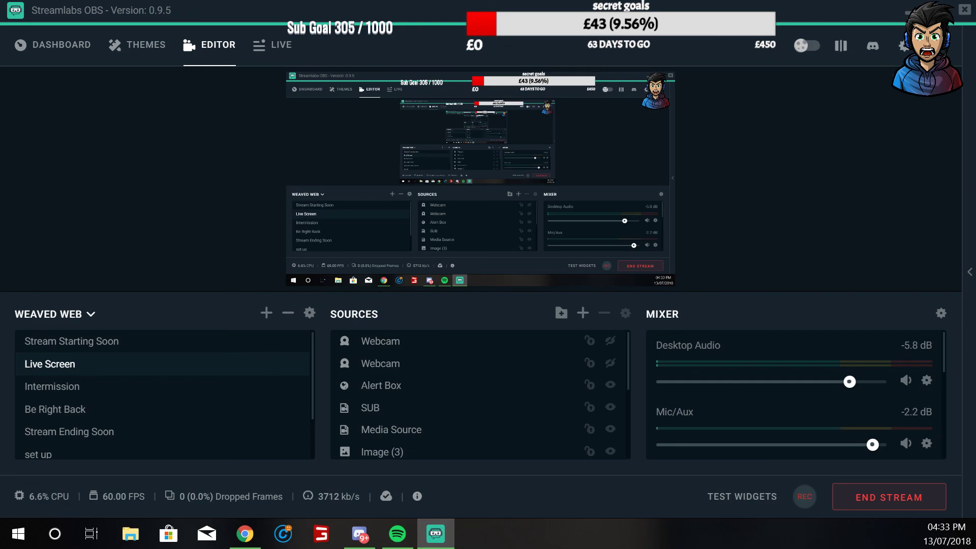
key(alt+Tab)
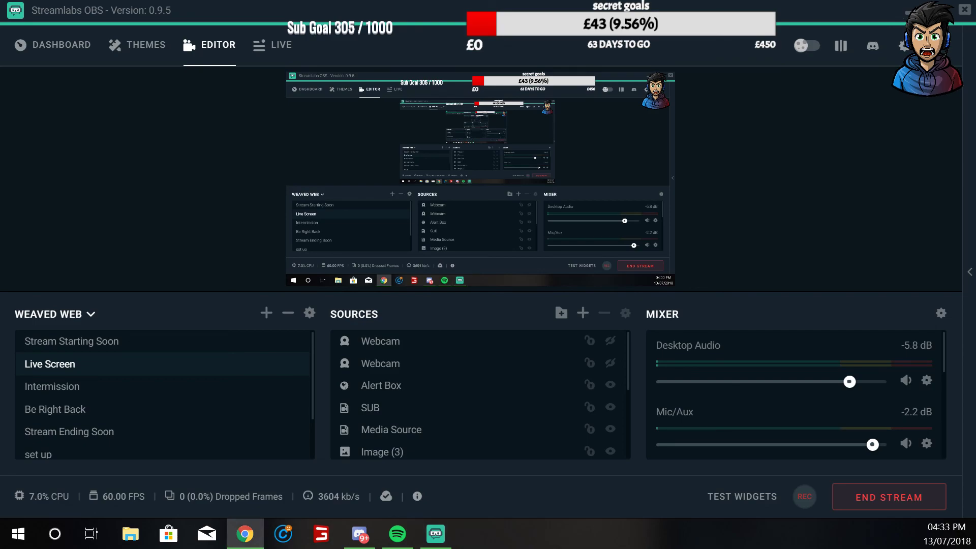